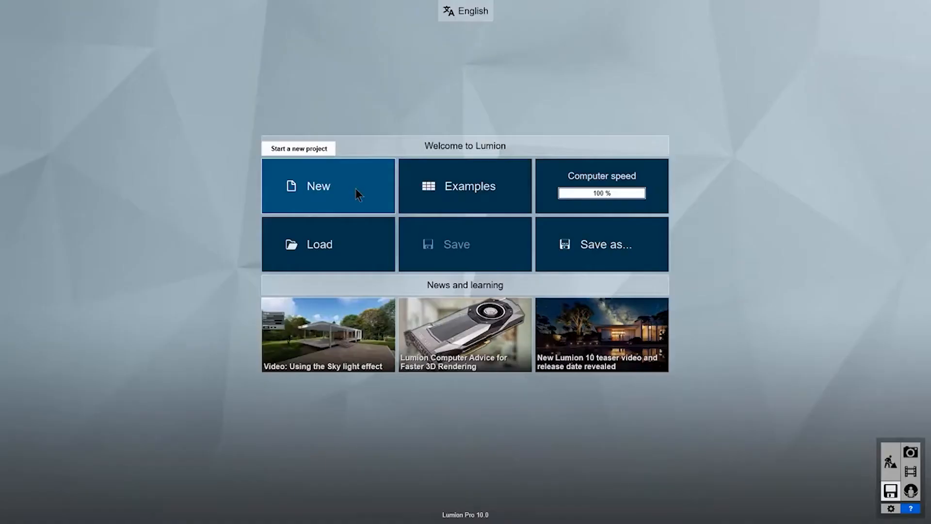
# Re-run the hardware benchmark from the Computer speed tile, then return to the Welcome screen.
pyautogui.click(355, 189)
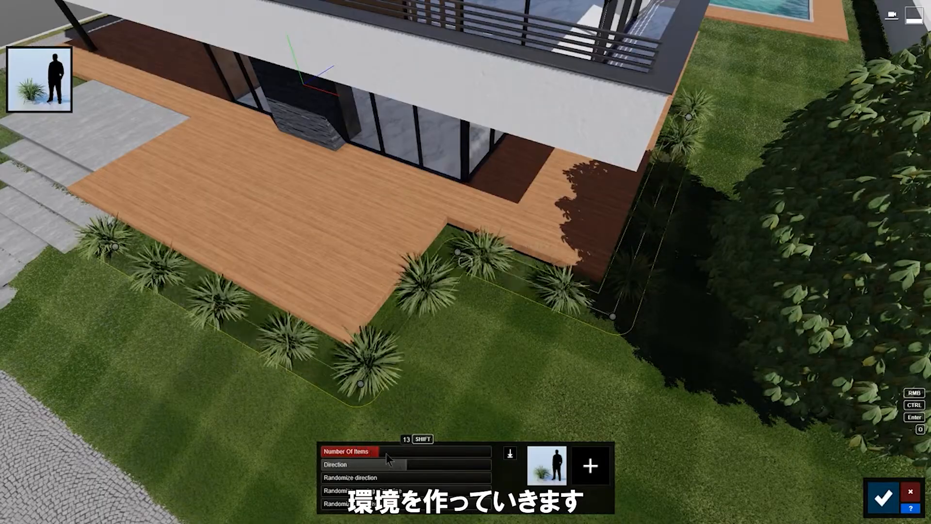
pyautogui.moveTo(387, 455); pyautogui.dragTo(417, 453)
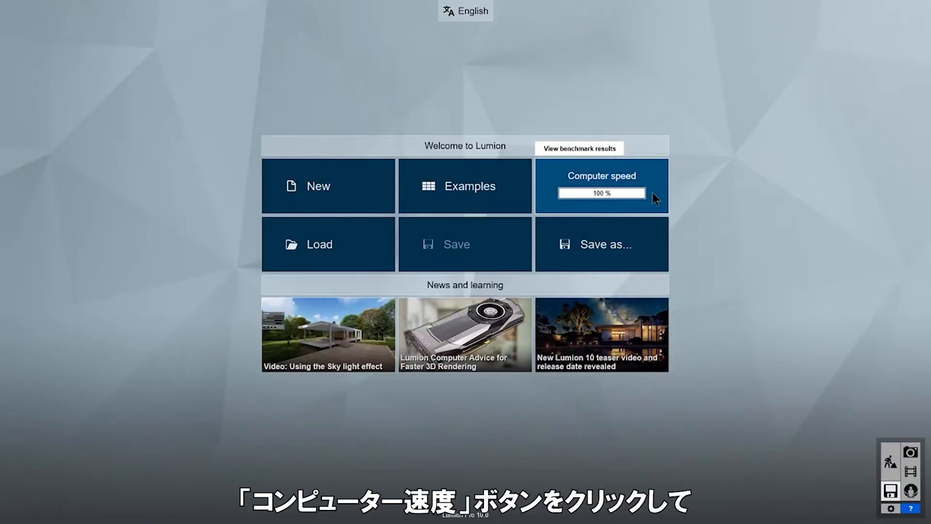
pyautogui.click(653, 193)
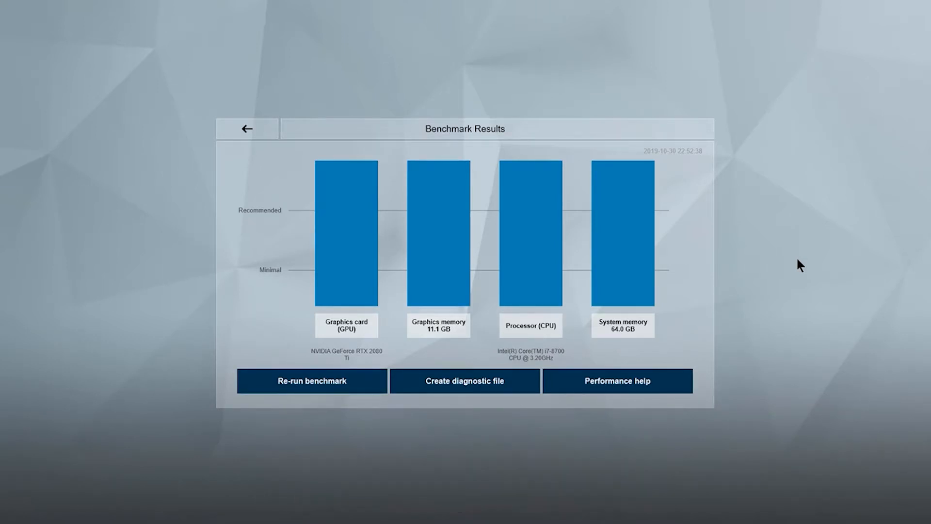
pyautogui.click(345, 384)
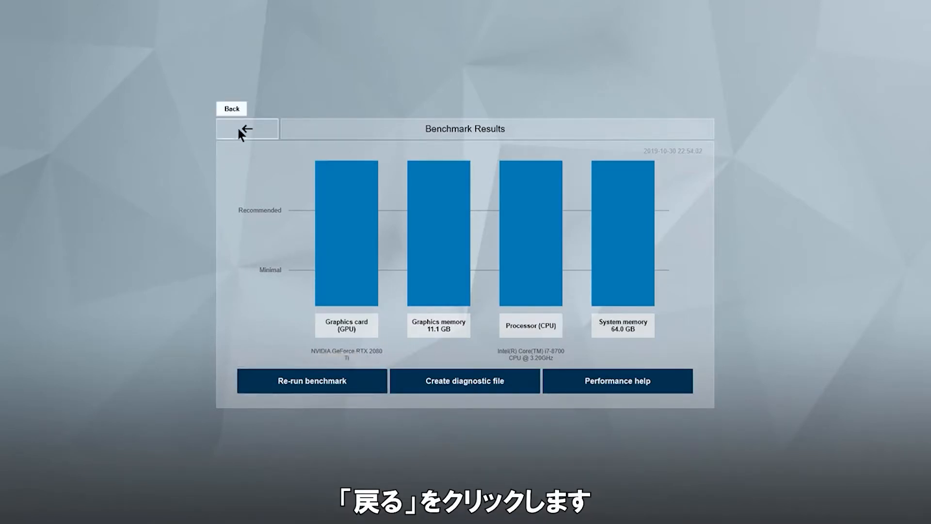
pyautogui.click(245, 129)
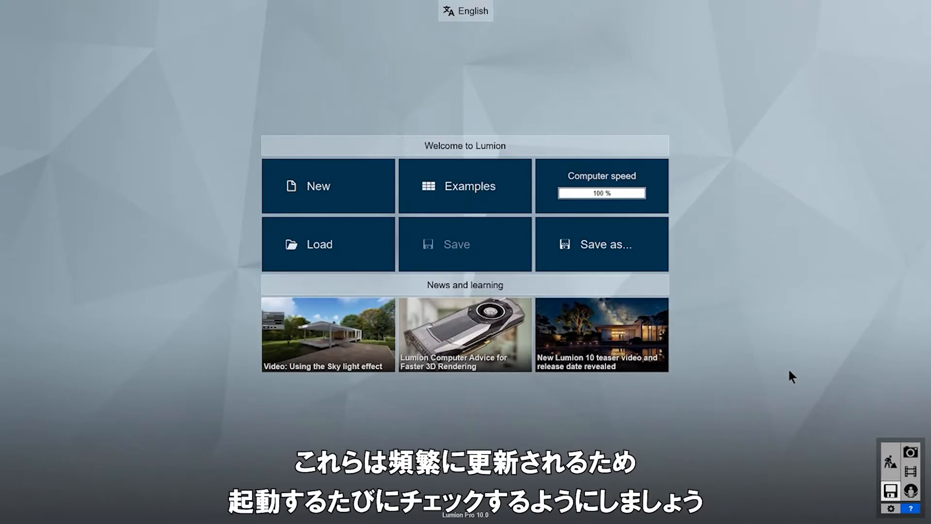
# Open the Villa Van Manen scene from the Examples projects.
pyautogui.click(357, 193)
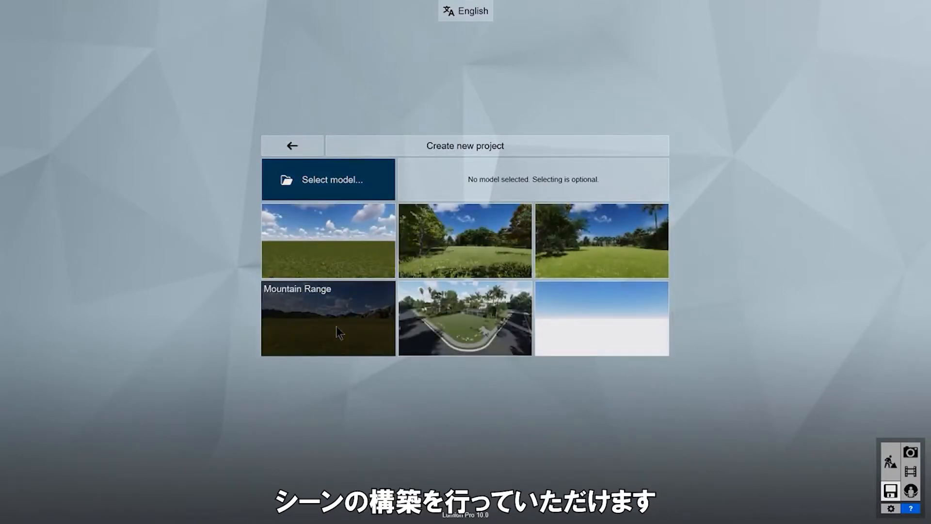
pyautogui.click(281, 151)
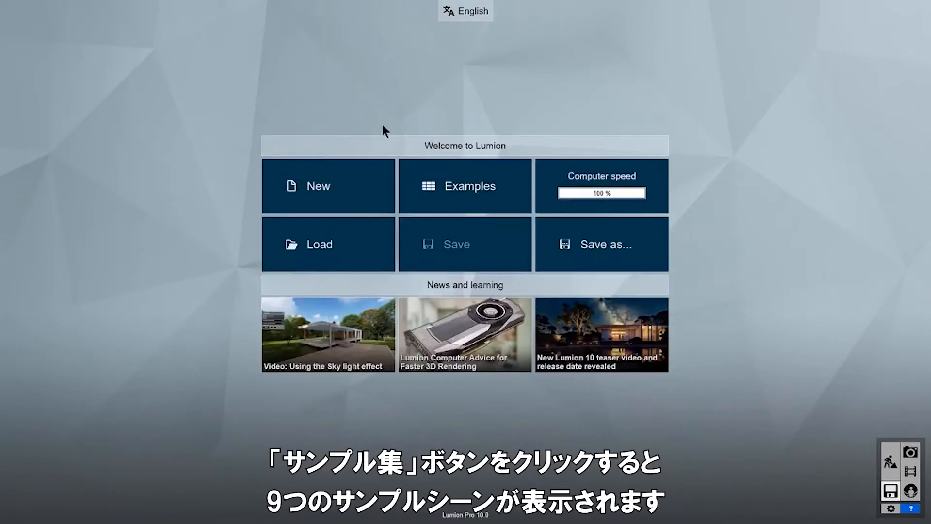
pyautogui.click(468, 197)
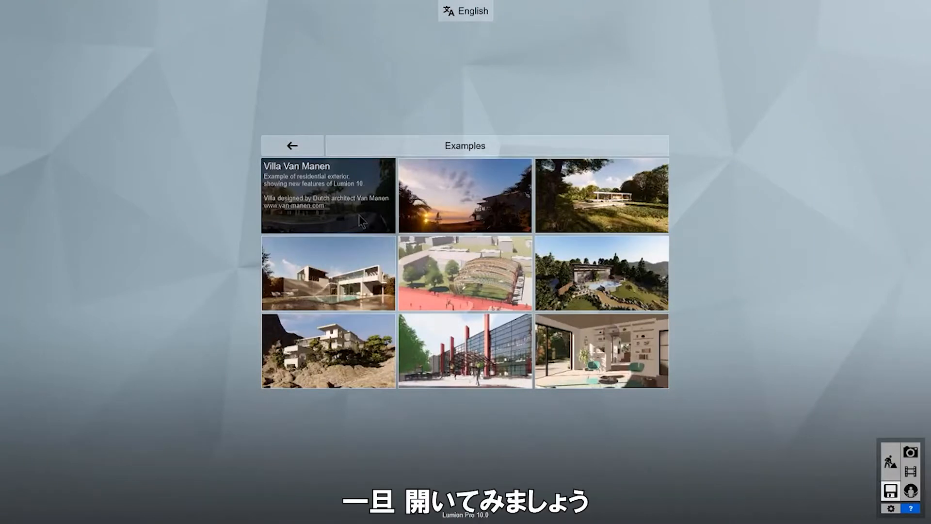
pyautogui.click(361, 221)
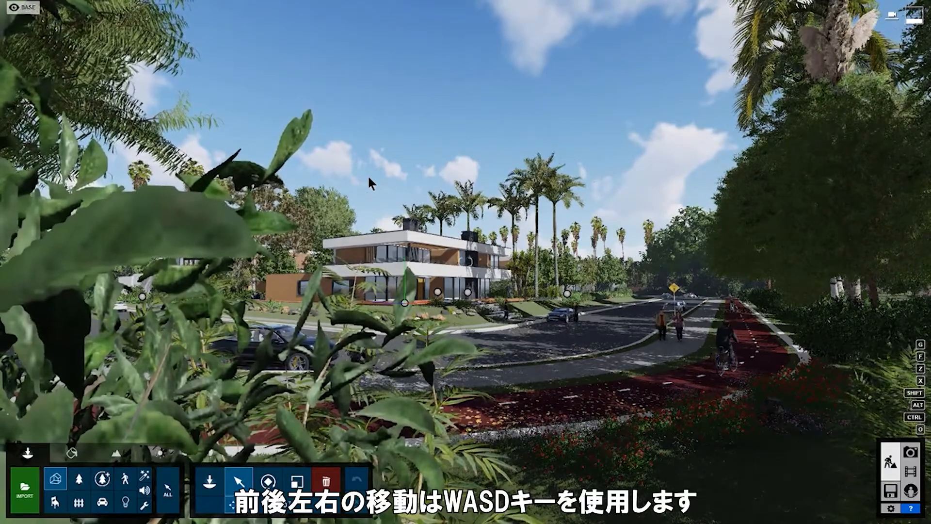
# Move the camera forward, left, back, right, up and down, then look left.
pyautogui.press('w')
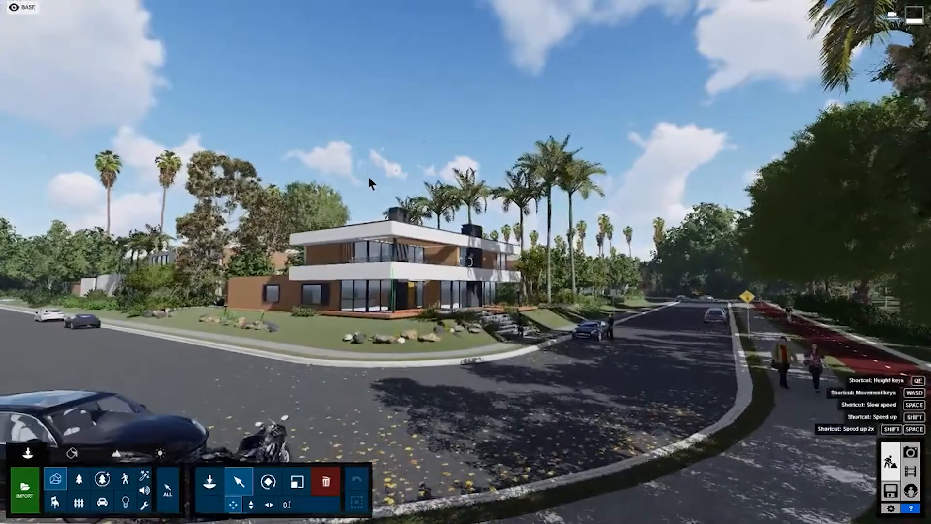
pyautogui.press('a')
pyautogui.press('s')
pyautogui.press('d')
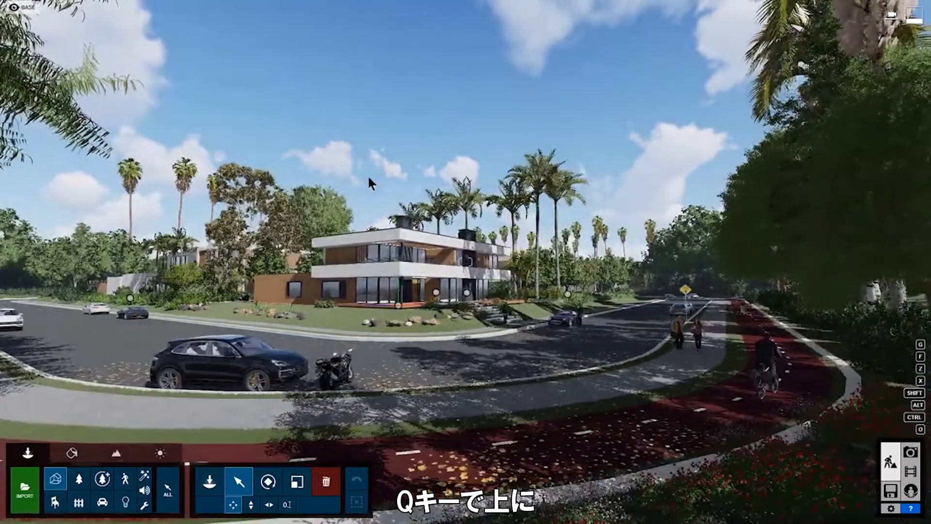
pyautogui.press('q')
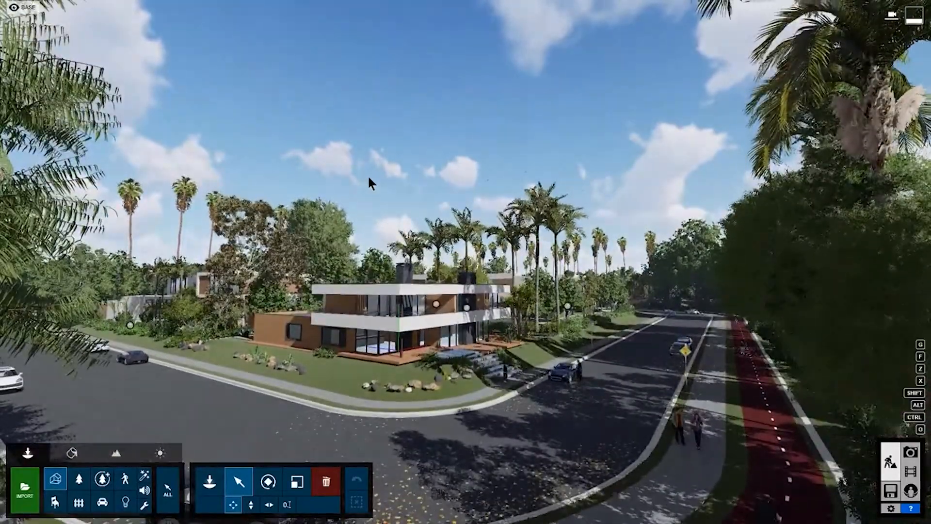
pyautogui.press('e')
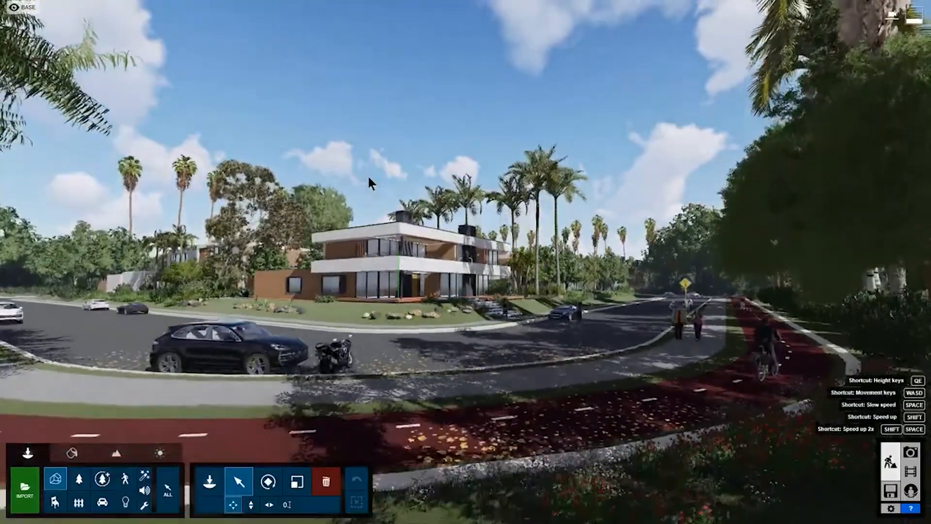
pyautogui.moveTo(369, 178); pyautogui.dragTo(339, 180, button='right')
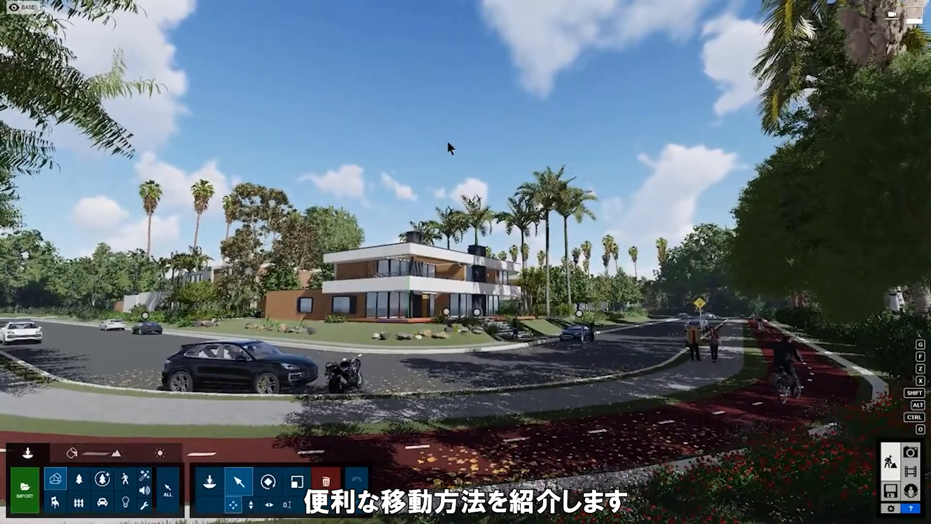
# Fly forward toward the terrace, then speed across the landscape to the empty plain.
pyautogui.press('w')
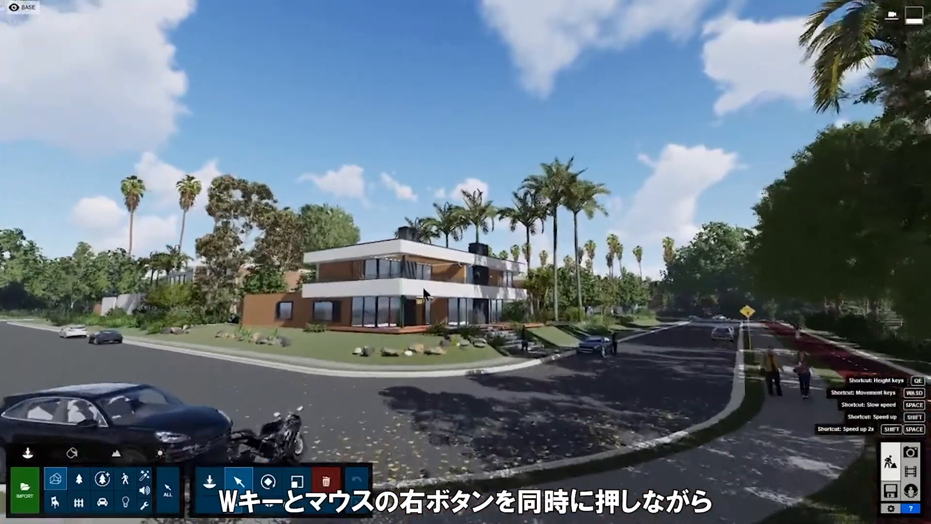
pyautogui.moveTo(423, 292); pyautogui.dragTo(383, 293, button='right')
pyautogui.press('w')
pyautogui.press('w')
pyautogui.moveTo(469, 261); pyautogui.dragTo(465, 215, button='right')
pyautogui.press('w')
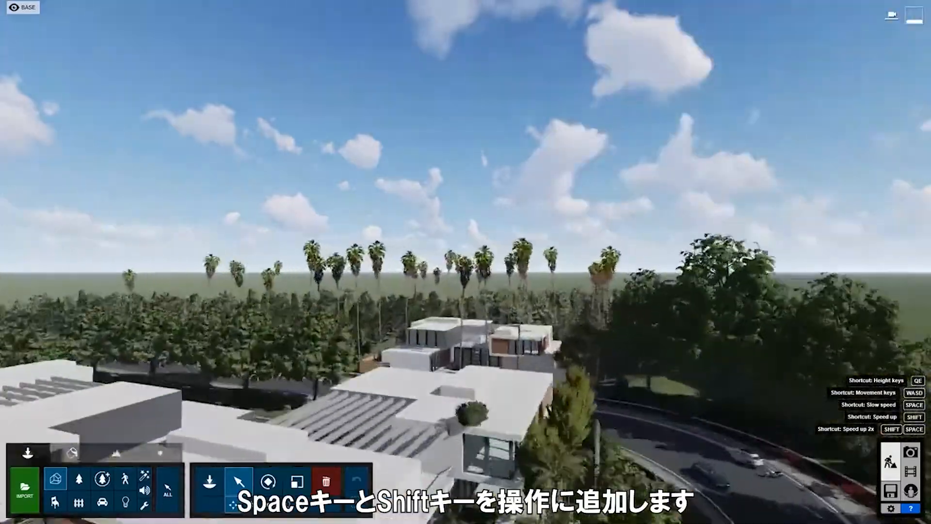
pyautogui.hotkey('shift', 'space', 'w')
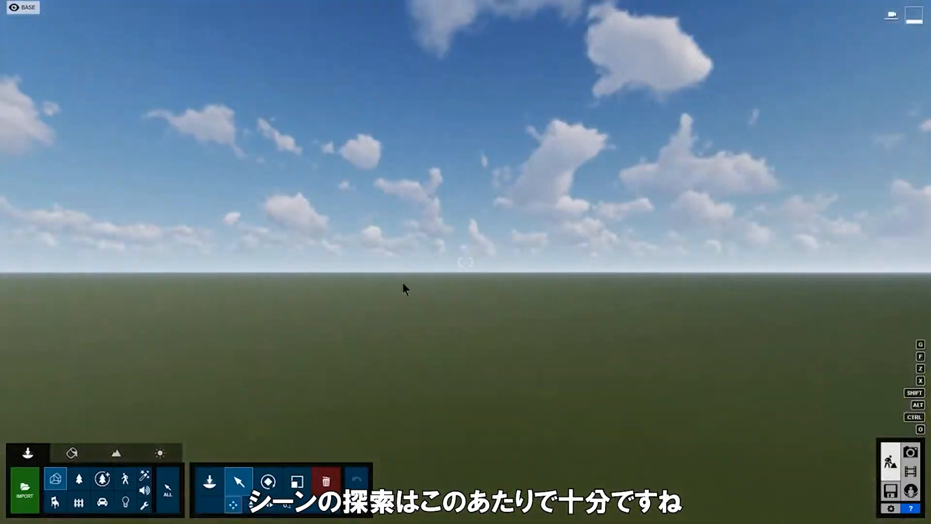
# Return to the Welcome screen through Files and check the language choices, keeping English.
pyautogui.click(889, 492)
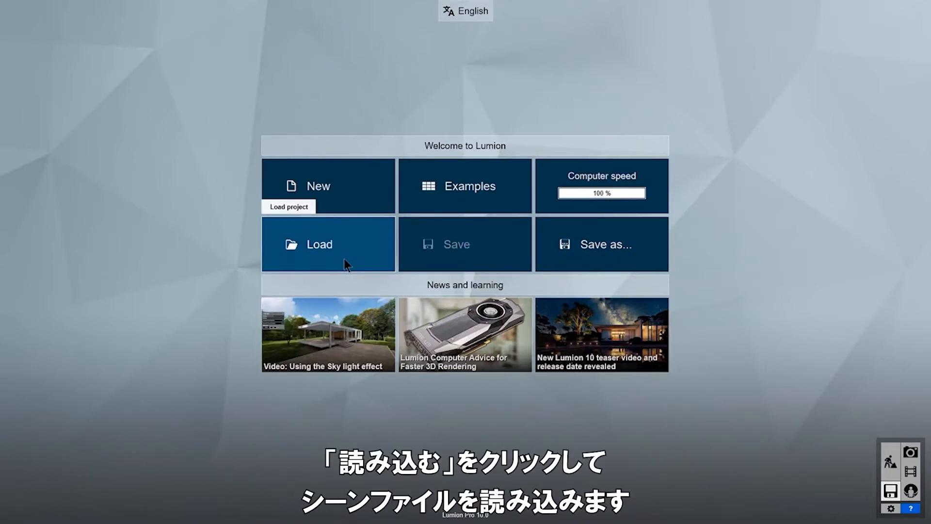
pyautogui.click(481, 20)
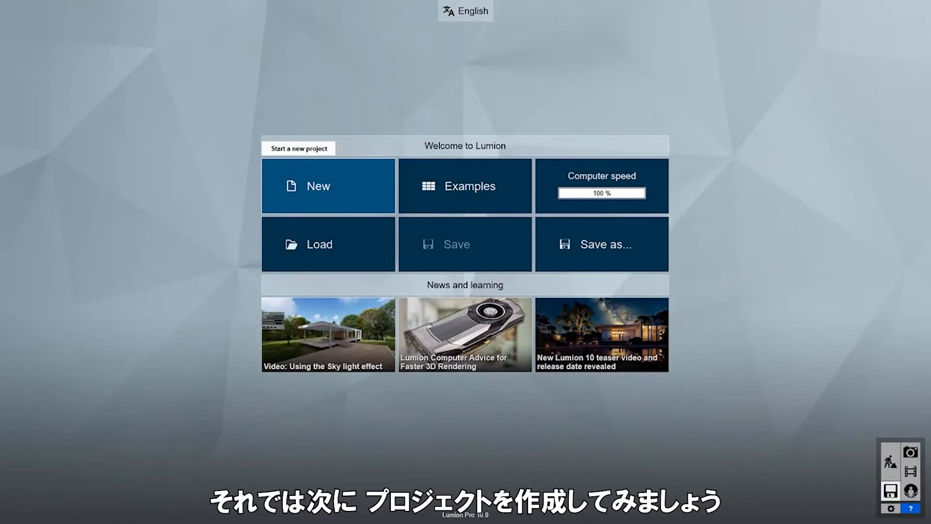
# Import Villa Van Manen.skp from the TEMP folder into a new Plain-template project.
pyautogui.click(365, 181)
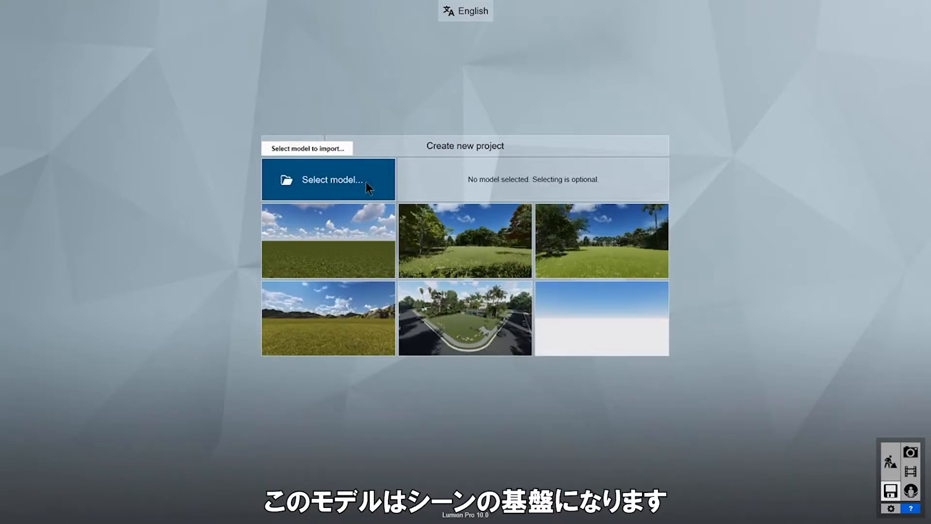
pyautogui.click(366, 182)
pyautogui.doubleClick(499, 135)
pyautogui.click(514, 163)
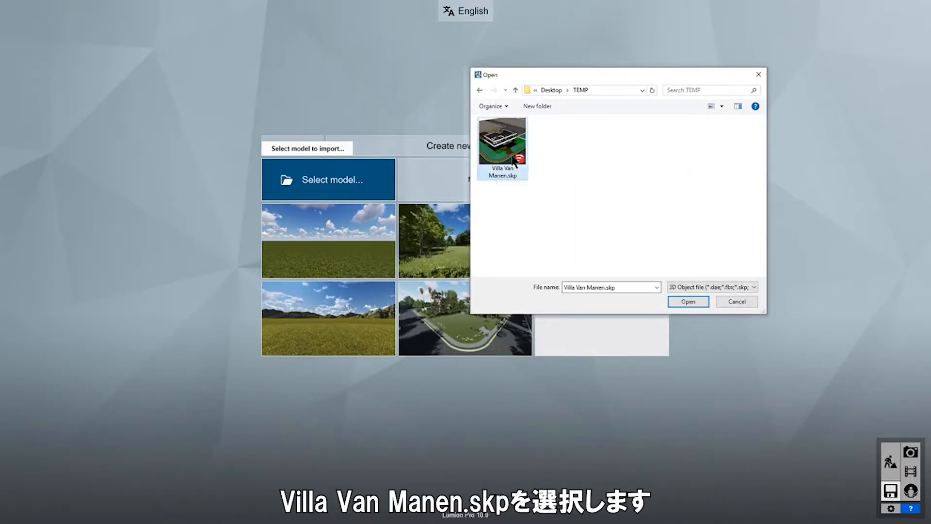
pyautogui.click(688, 301)
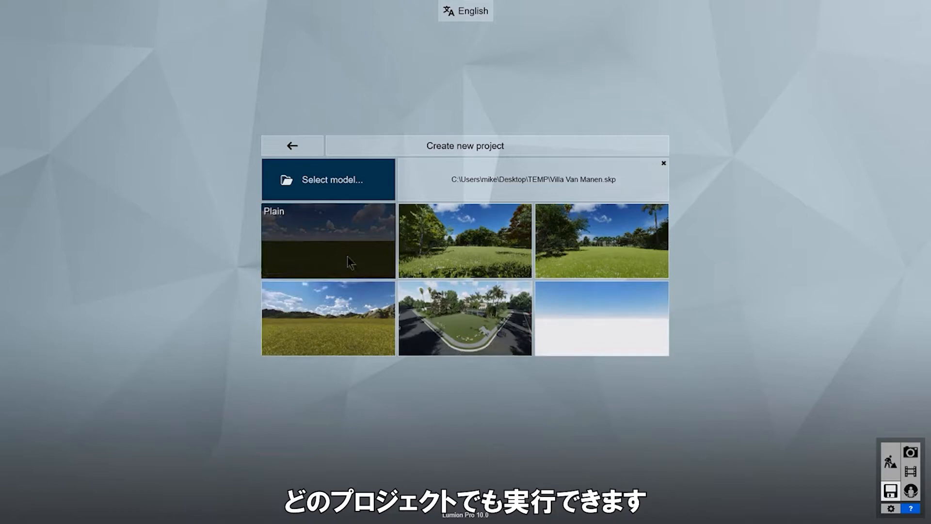
pyautogui.click(347, 256)
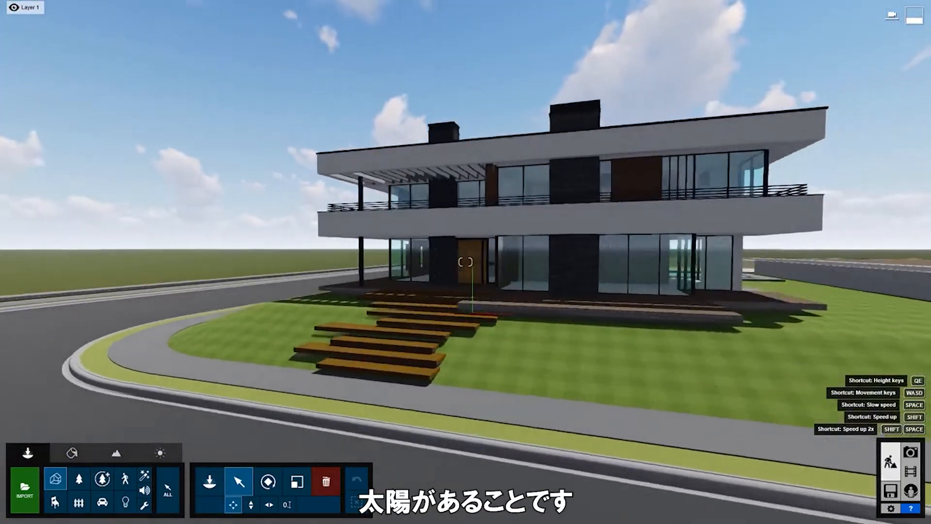
# Orbit right around the imported villa and turn toward its terrace corner.
pyautogui.press('d')
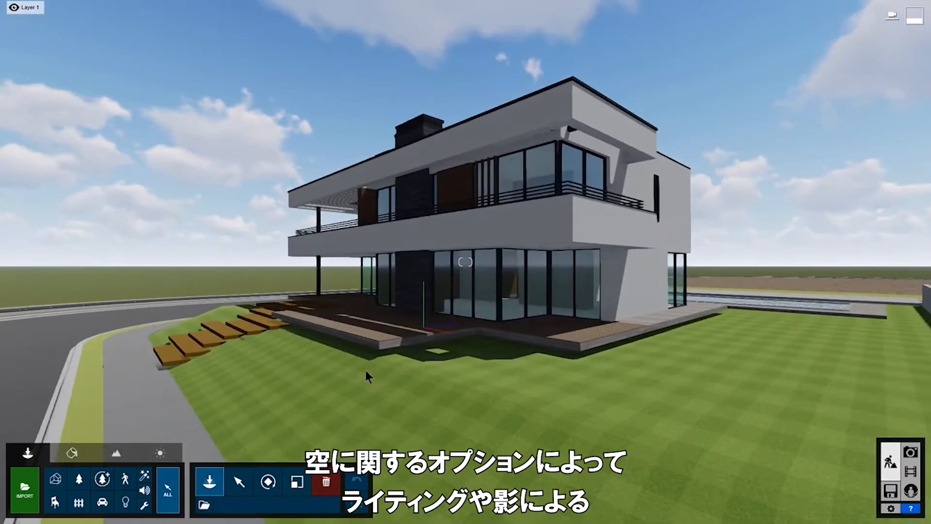
pyautogui.moveTo(366, 369); pyautogui.dragTo(279, 385, button='right')
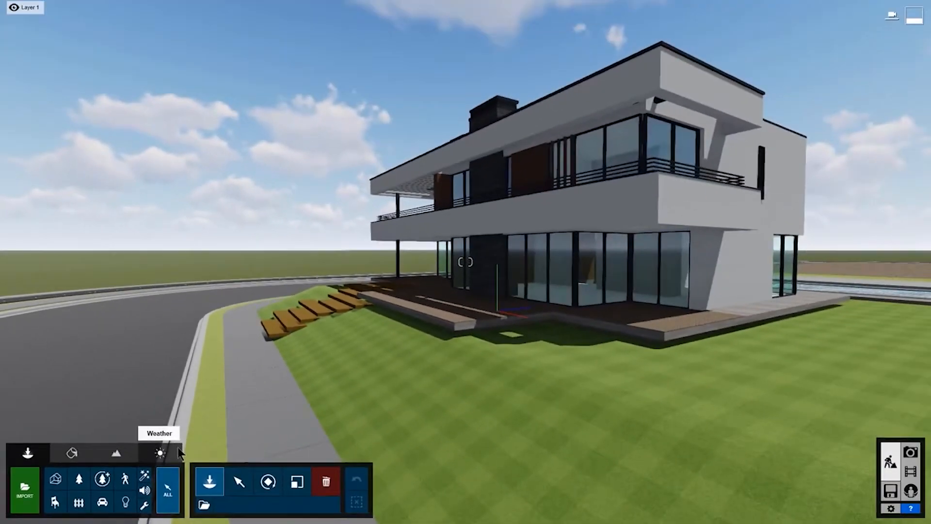
# Move the sun east-southeast and lower, adjust cloud amount, and switch on Real Skies.
pyautogui.click(352, 381)
pyautogui.moveTo(126, 482)
pyautogui.mouseDown()
pyautogui.moveTo(111, 511)
pyautogui.moveTo(85, 480)
pyautogui.moveTo(110, 467)
pyautogui.moveTo(130, 488)
pyautogui.moveTo(128, 502)
pyautogui.mouseUp()
pyautogui.moveTo(149, 471)
pyautogui.mouseDown()
pyautogui.moveTo(162, 497)
pyautogui.moveTo(156, 477)
pyautogui.mouseUp()
pyautogui.moveTo(223, 502); pyautogui.dragTo(272, 509)
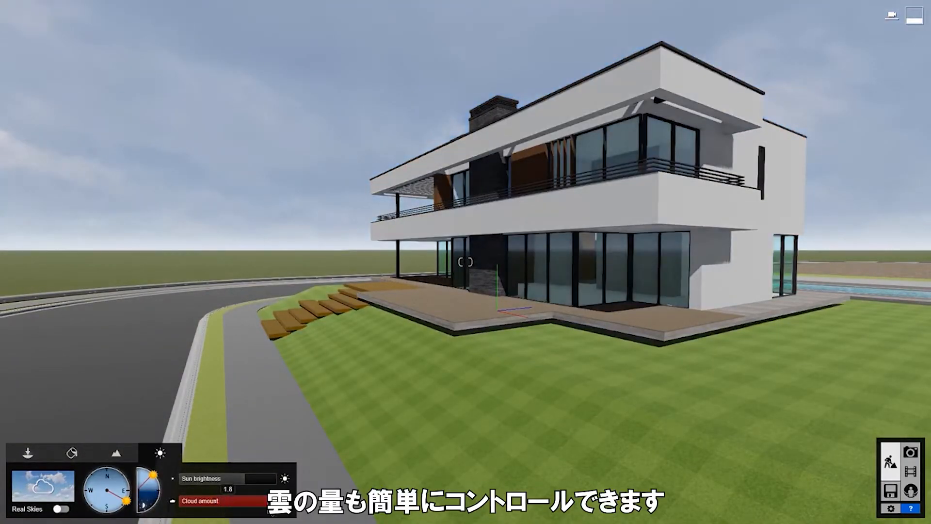
pyautogui.click(62, 508)
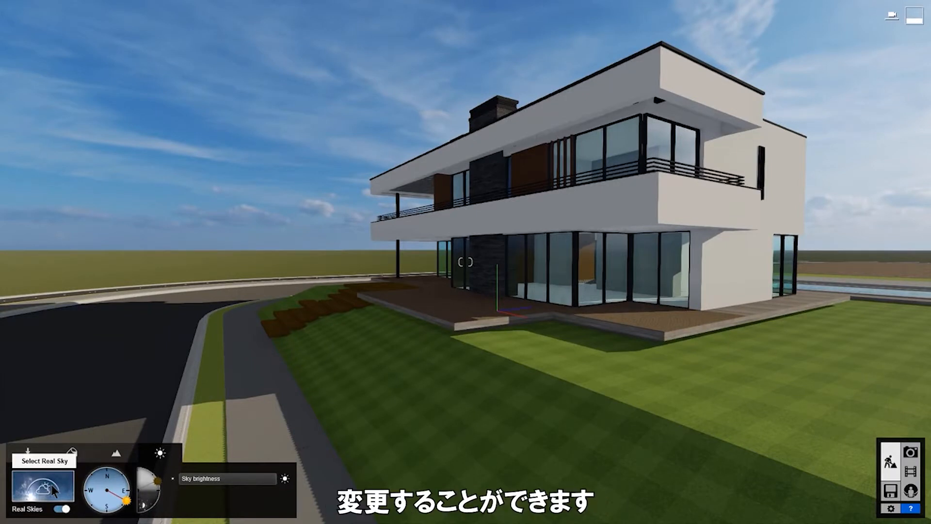
pyautogui.click(51, 484)
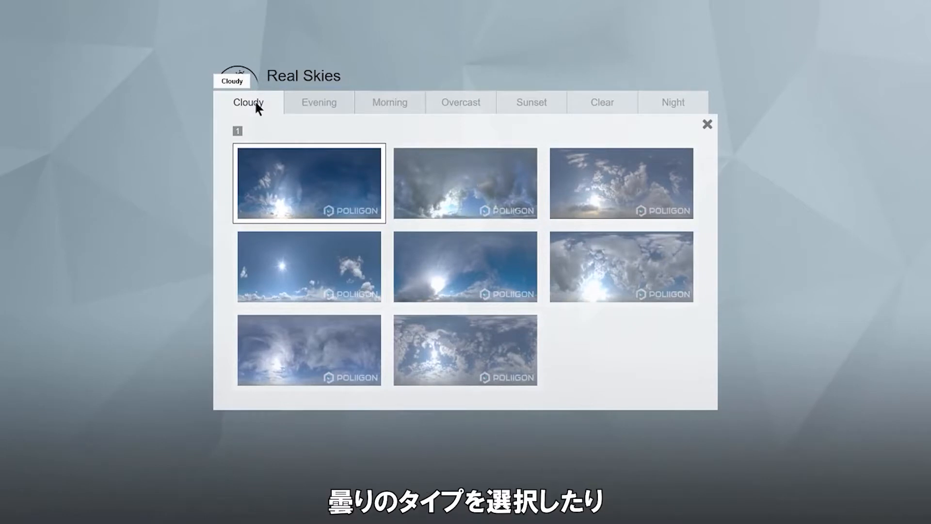
# Browse the real sky categories, apply Cloudy 4, and rotate the sky's sun direction slightly.
pyautogui.click(320, 101)
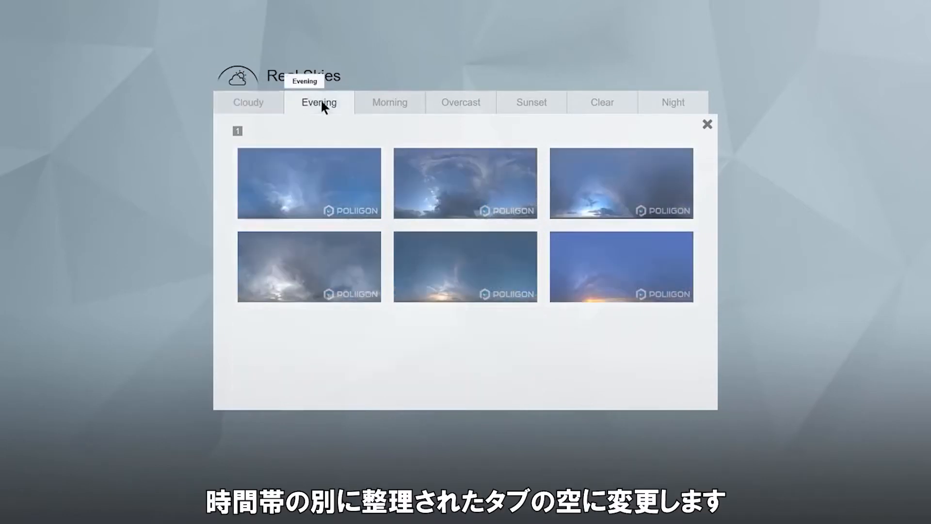
pyautogui.click(390, 102)
pyautogui.click(490, 104)
pyautogui.click(554, 103)
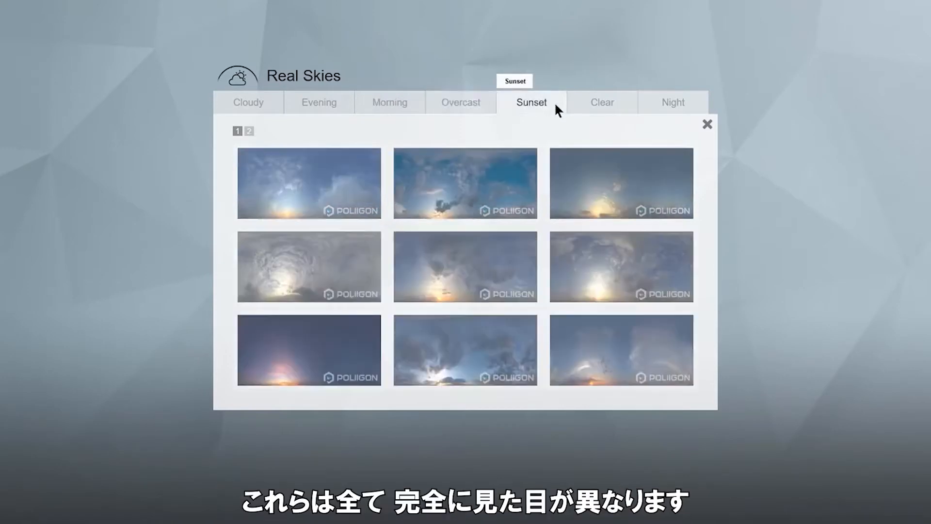
pyautogui.click(607, 105)
pyautogui.click(689, 103)
pyautogui.click(248, 102)
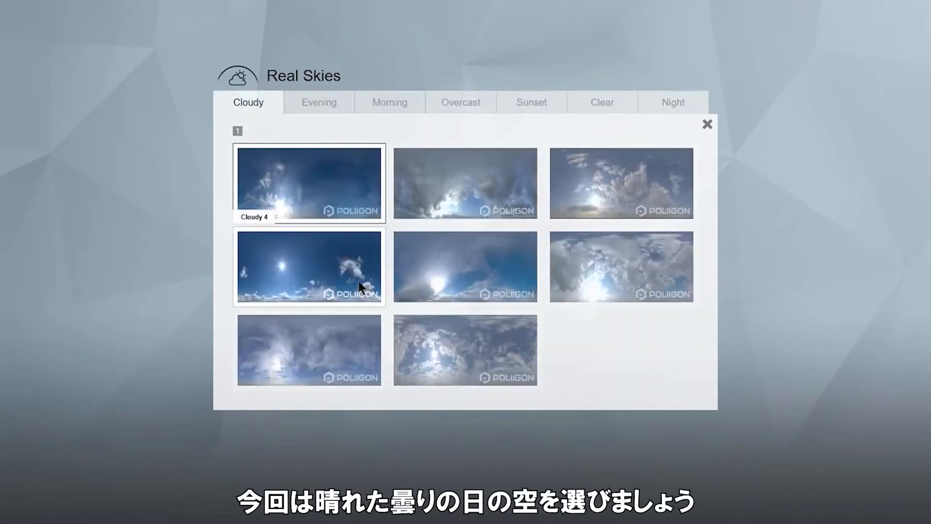
pyautogui.click(358, 281)
pyautogui.moveTo(121, 514)
pyautogui.mouseDown()
pyautogui.moveTo(100, 517)
pyautogui.moveTo(121, 510)
pyautogui.moveTo(123, 493)
pyautogui.mouseUp()
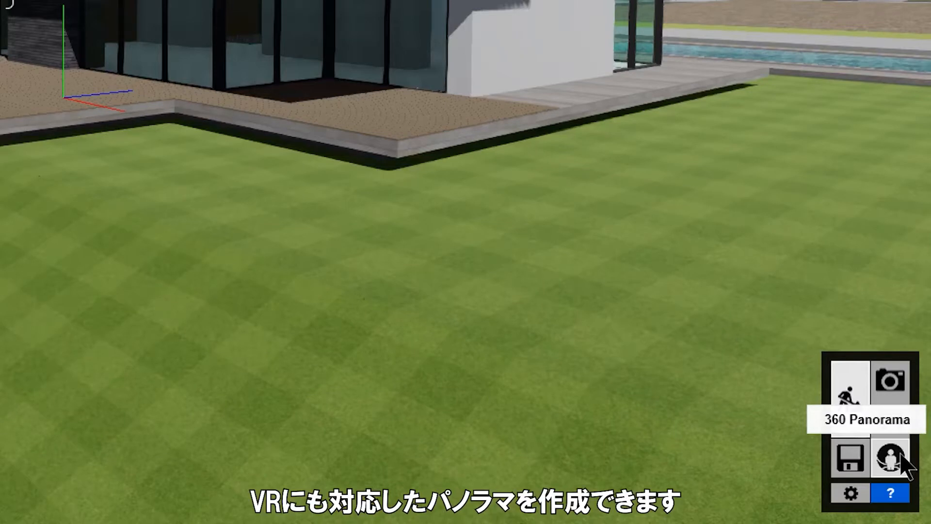
# Save the project as Villa Van Manen.ls10 in the desktop TEMP folder and return to editing.
pyautogui.click(856, 463)
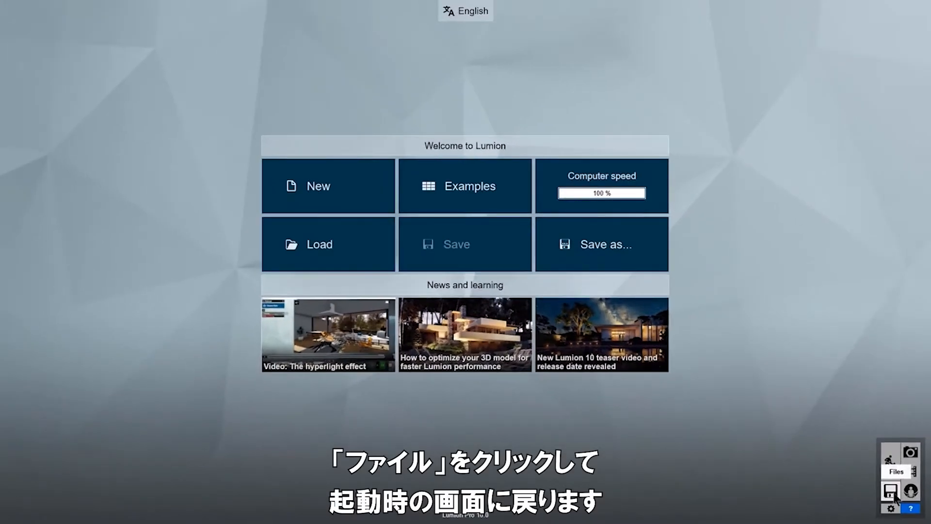
pyautogui.click(645, 248)
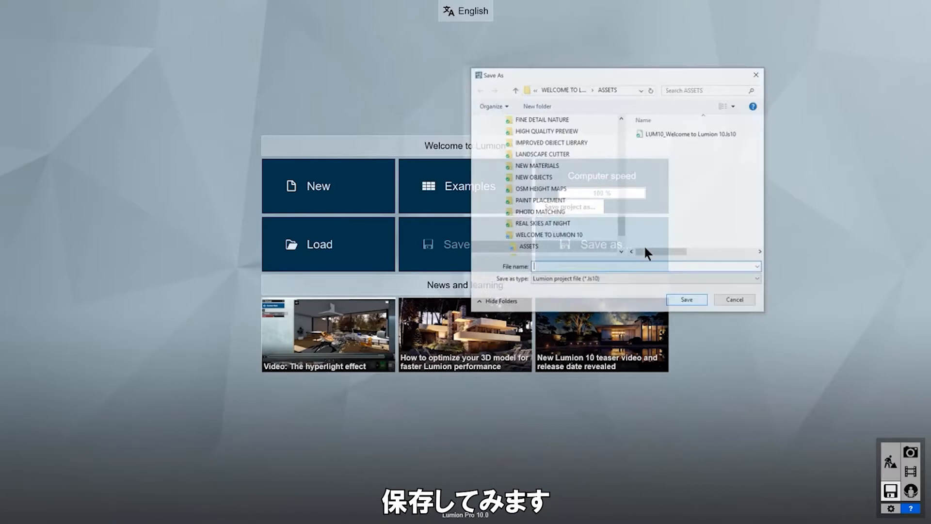
pyautogui.click(706, 302)
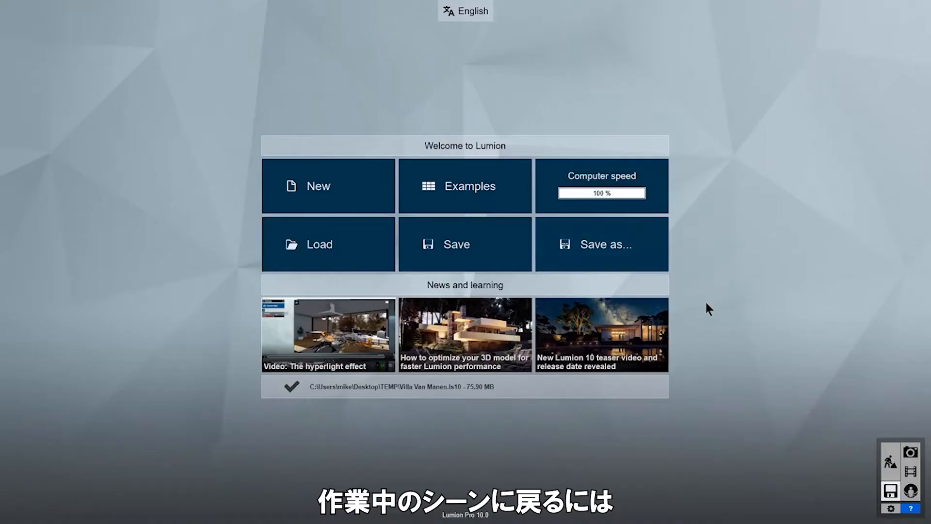
pyautogui.click(891, 454)
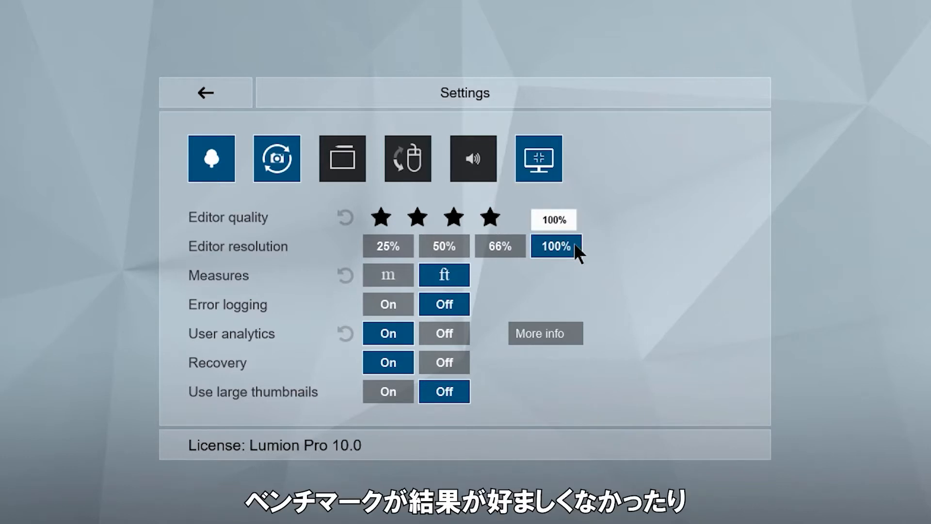
# Set editor resolution to 50%, editor quality to two stars, and high-quality trees off.
pyautogui.click(460, 246)
pyautogui.click(417, 216)
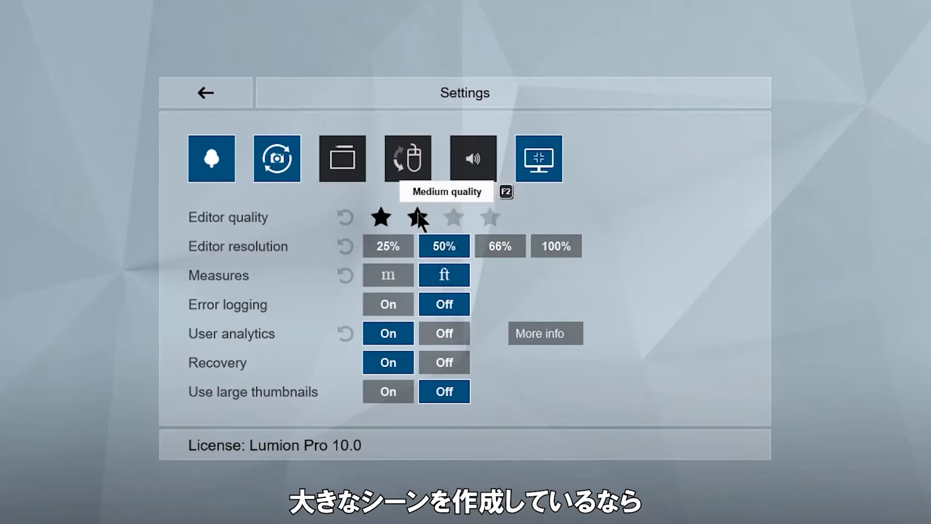
pyautogui.click(224, 174)
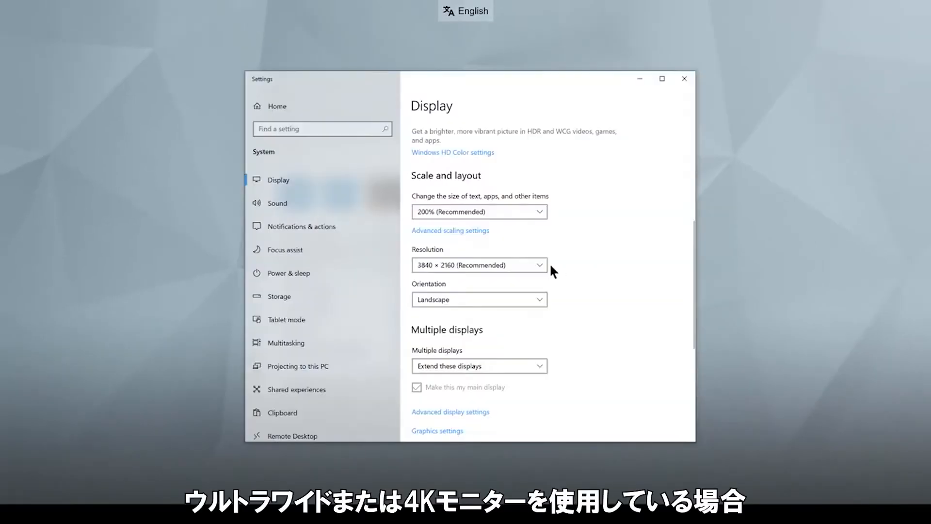
# Check the monitor's available resolutions in the Windows Display settings Resolution list.
pyautogui.click(541, 264)
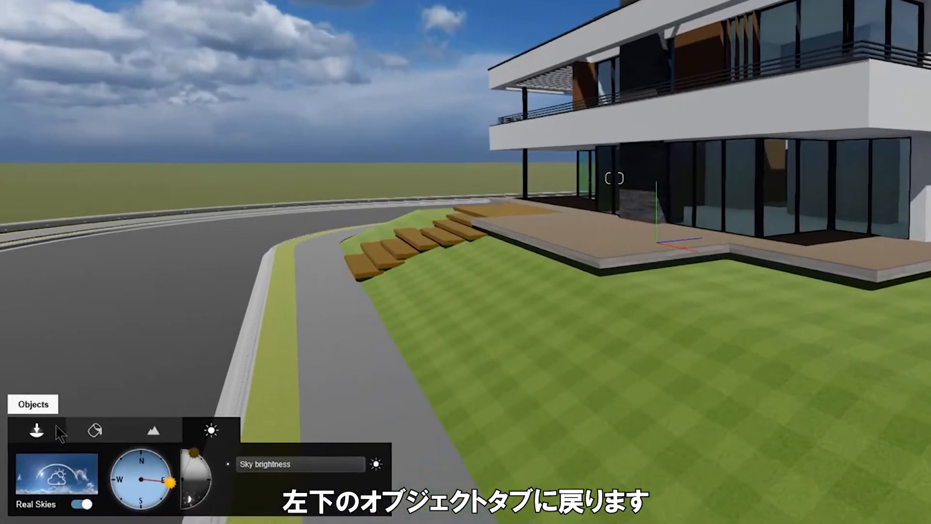
# Pick the villa model with the Type in tool to show its X, Y, Z Position panel.
pyautogui.click(42, 449)
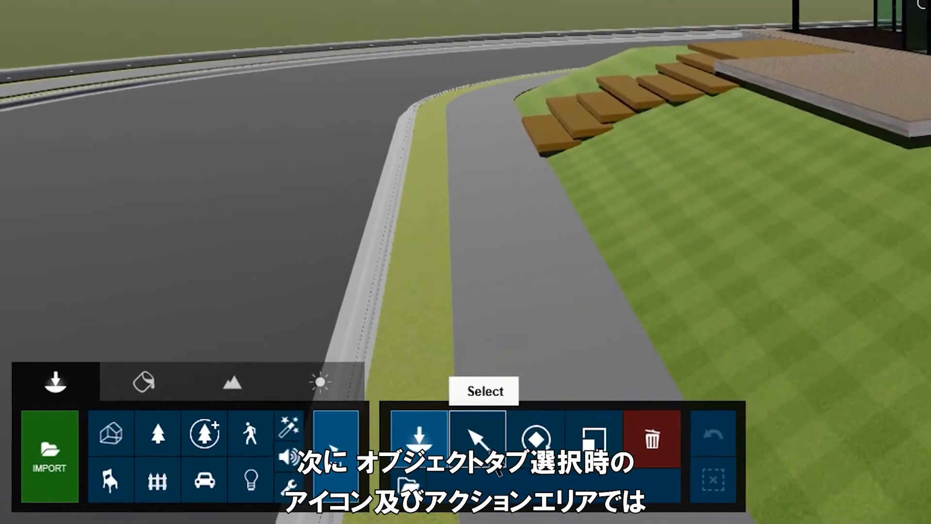
pyautogui.click(365, 475)
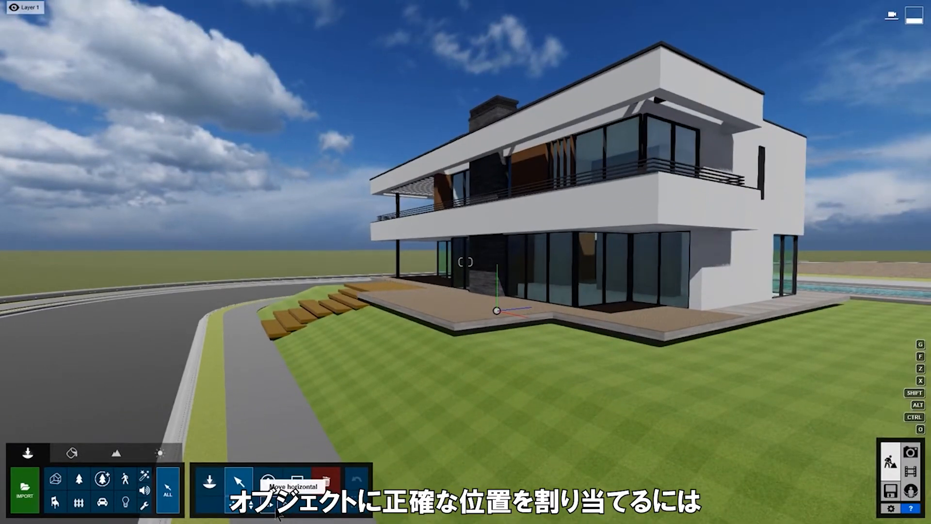
pyautogui.click(290, 507)
pyautogui.click(468, 394)
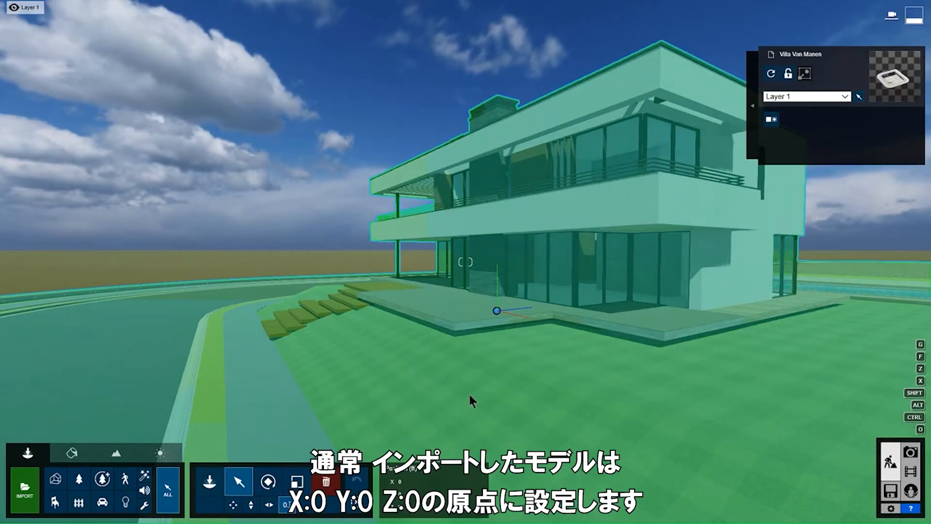
pyautogui.moveTo(415, 481)
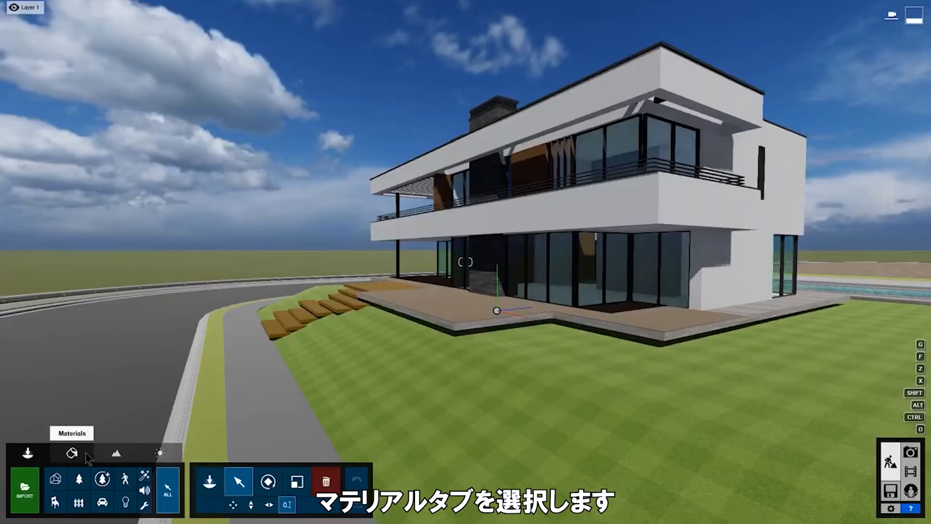
# Open the Material Editor for the imported villa model.
pyautogui.click(86, 455)
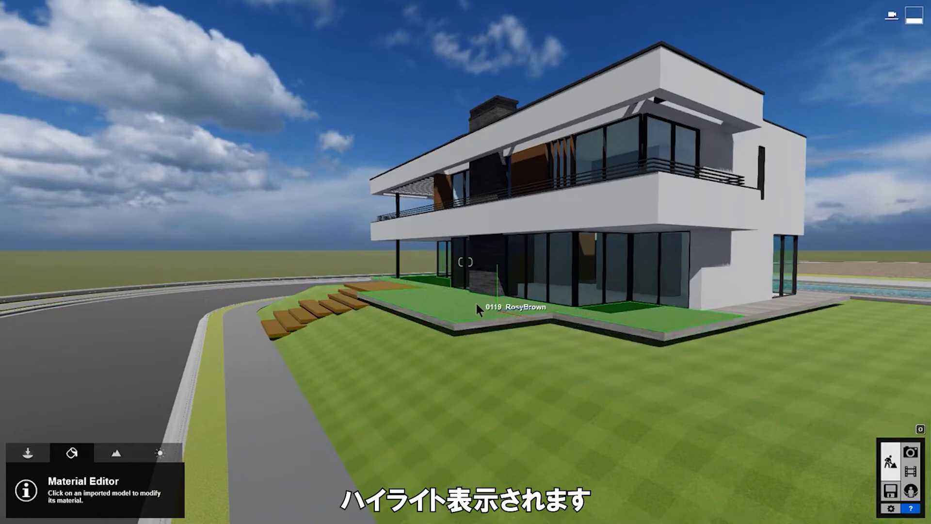
# Pick a villa surface and browse the Various, Indoor, Outdoor, Custom and New material categories.
pyautogui.click(524, 217)
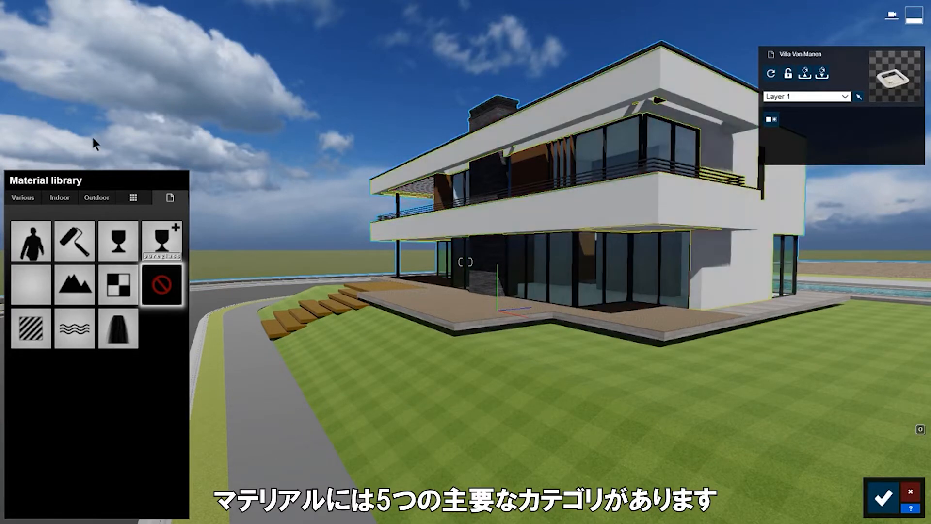
pyautogui.click(24, 197)
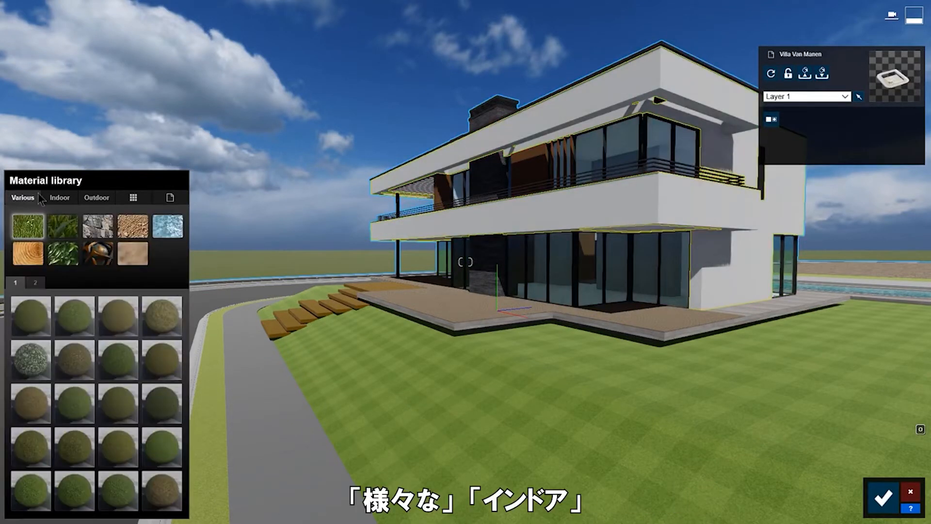
pyautogui.click(75, 197)
pyautogui.click(109, 196)
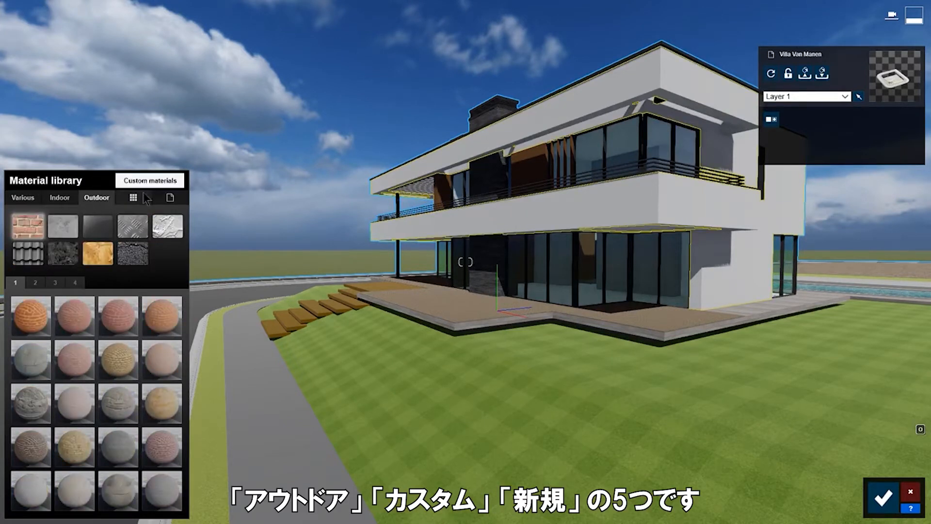
pyautogui.click(133, 197)
pyautogui.click(180, 194)
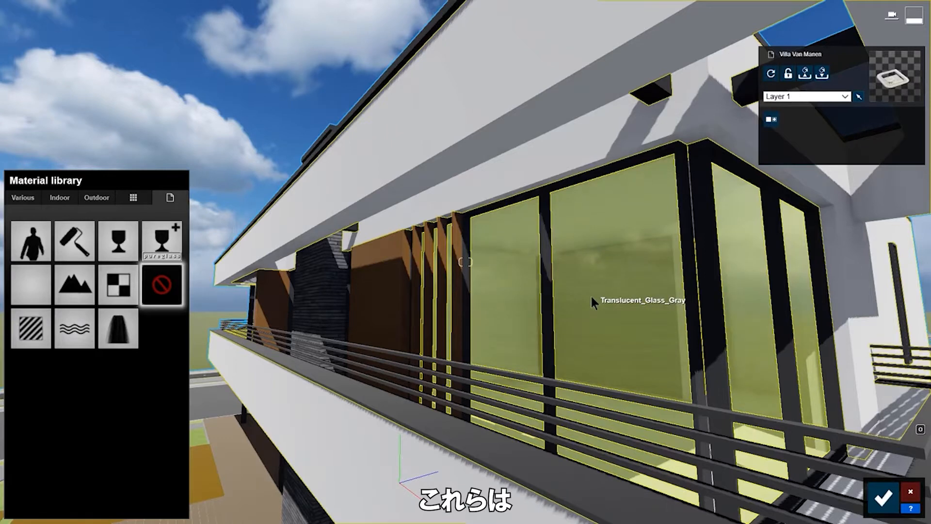
# Give the window glass Interior Glass 002 with Relief set to about 0.1.
pyautogui.click(592, 296)
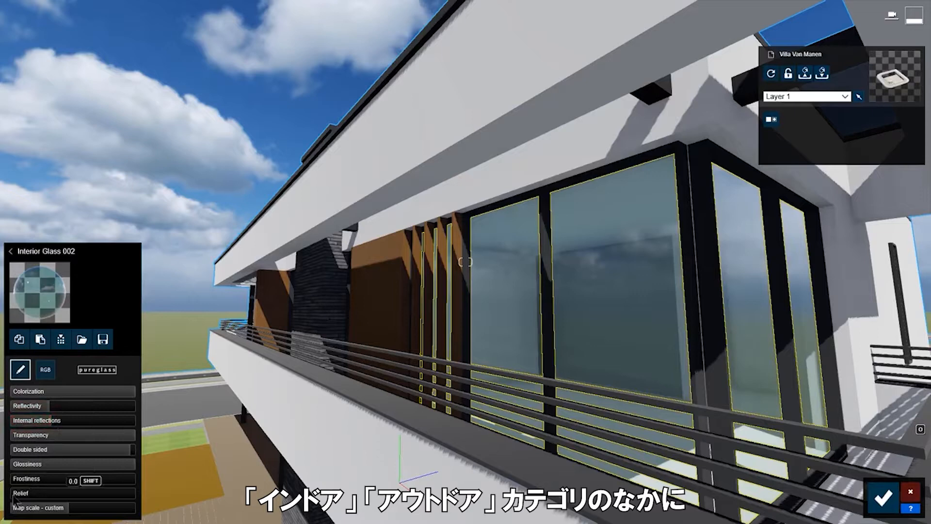
pyautogui.moveTo(14, 496); pyautogui.dragTo(47, 518)
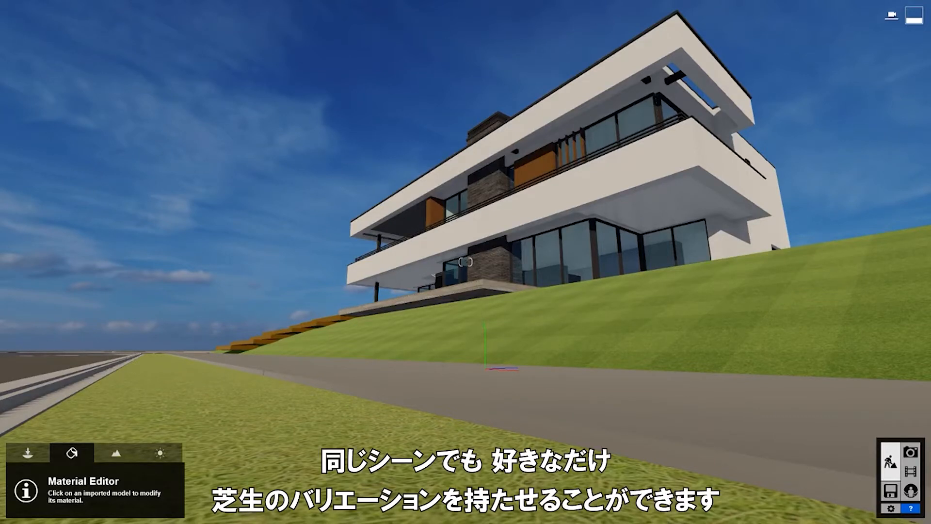
# Apply Landscape grass to the sidewalk strip and Checkerboard Grass 03 to the front lawn.
pyautogui.click(187, 407)
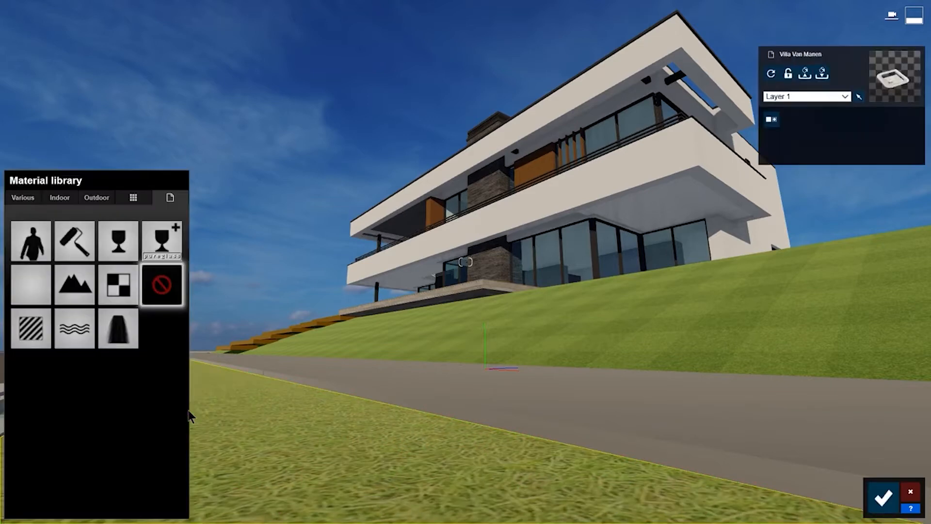
pyautogui.click(77, 285)
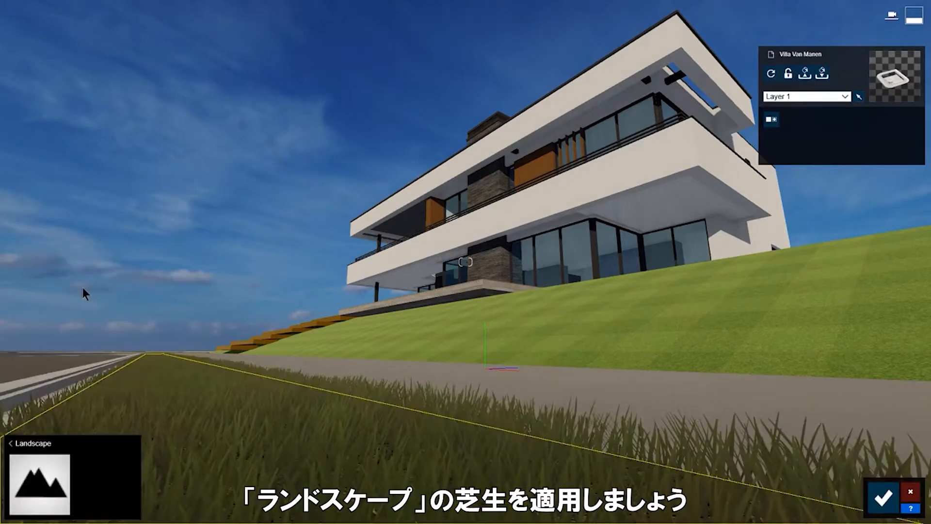
pyautogui.press('q')
pyautogui.moveTo(83, 287); pyautogui.dragTo(139, 351, button='right')
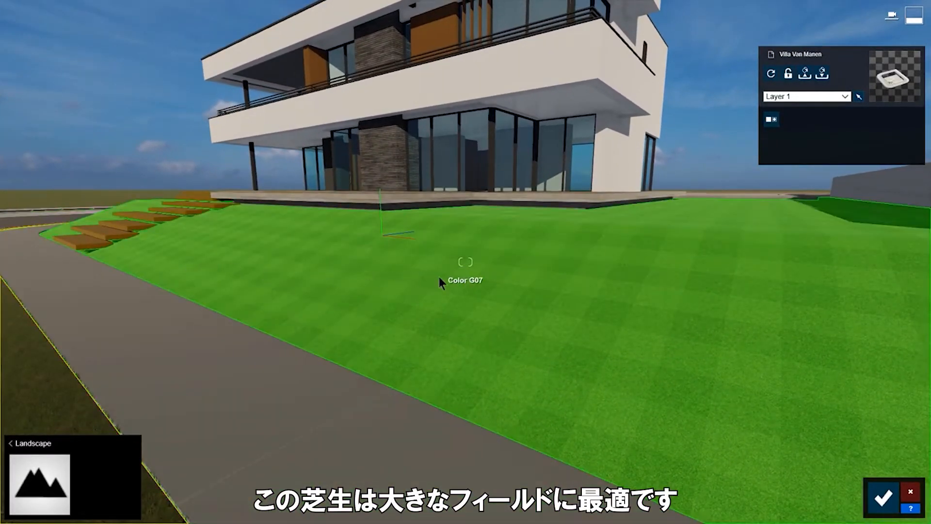
pyautogui.click(439, 277)
pyautogui.click(29, 197)
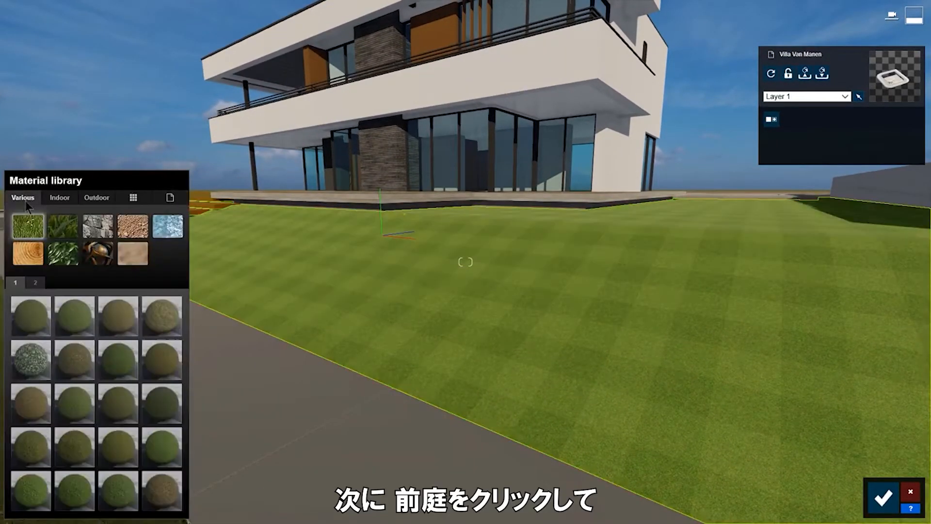
pyautogui.click(57, 226)
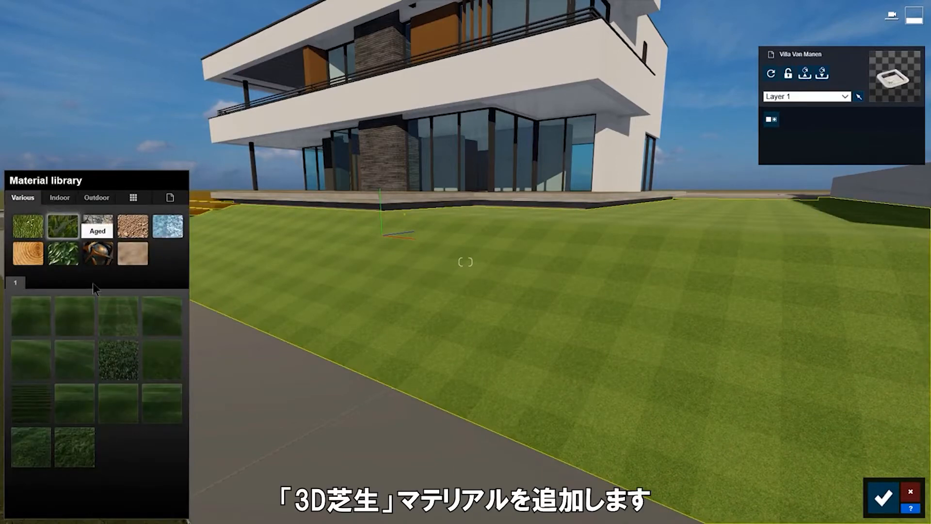
pyautogui.click(119, 322)
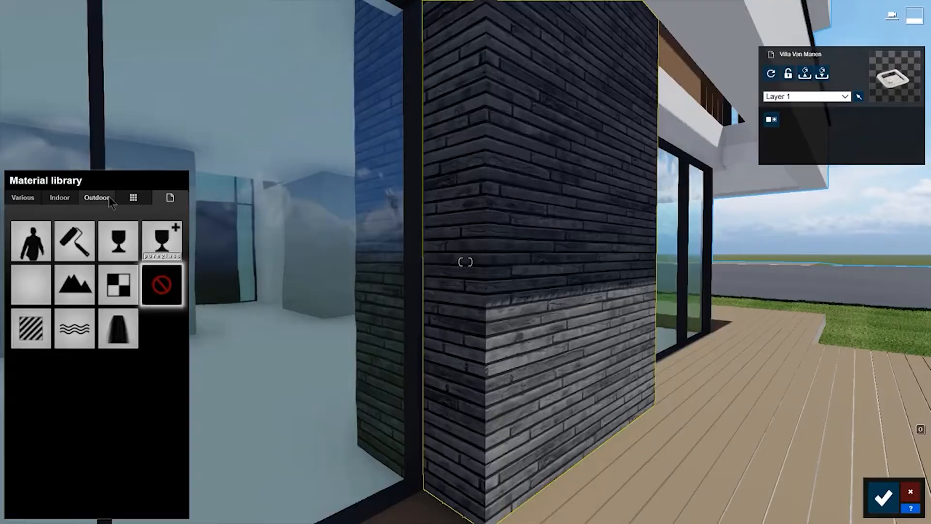
# Browse the Outdoor materials to page 3 and give the wall pillar a dark brick.
pyautogui.click(110, 199)
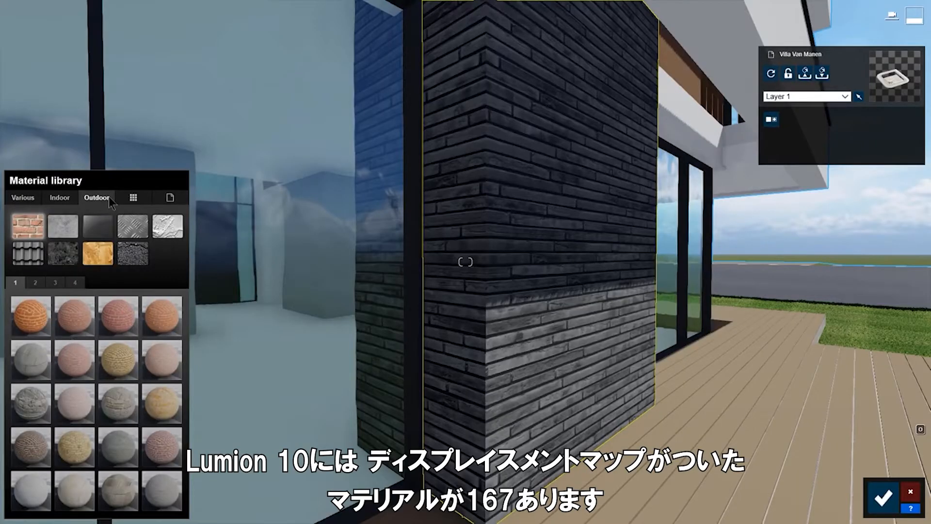
pyautogui.click(58, 283)
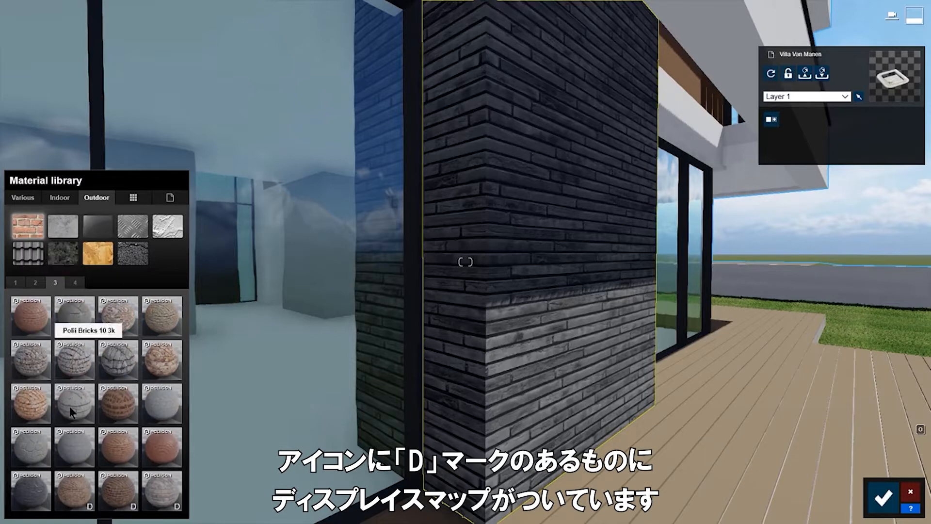
pyautogui.moveTo(89, 513)
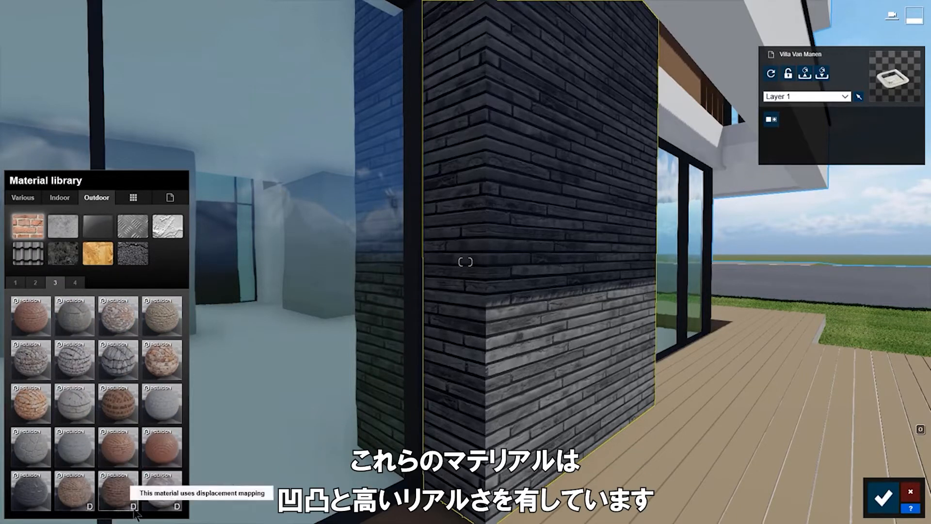
pyautogui.click(75, 282)
pyautogui.click(77, 320)
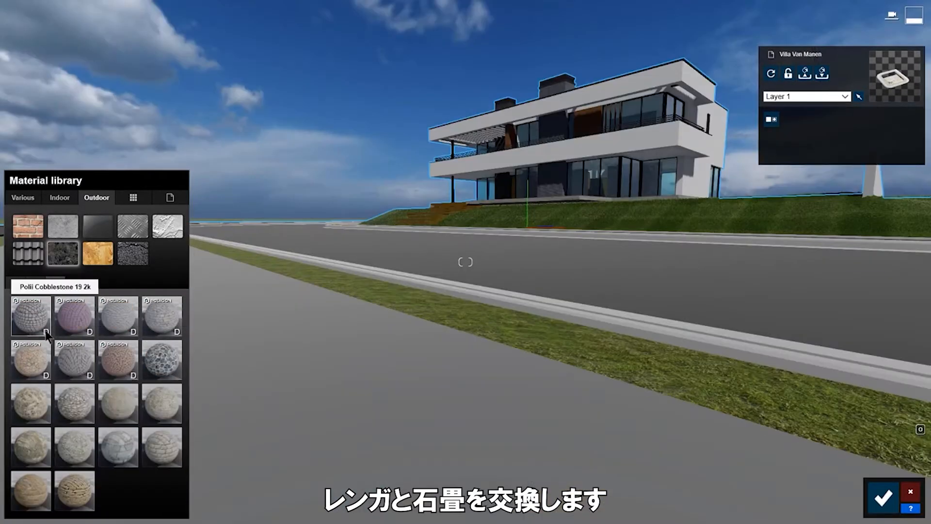
# Pave the sidewalk with displacement-mapped cobblestone, settling on the grey variant.
pyautogui.click(47, 334)
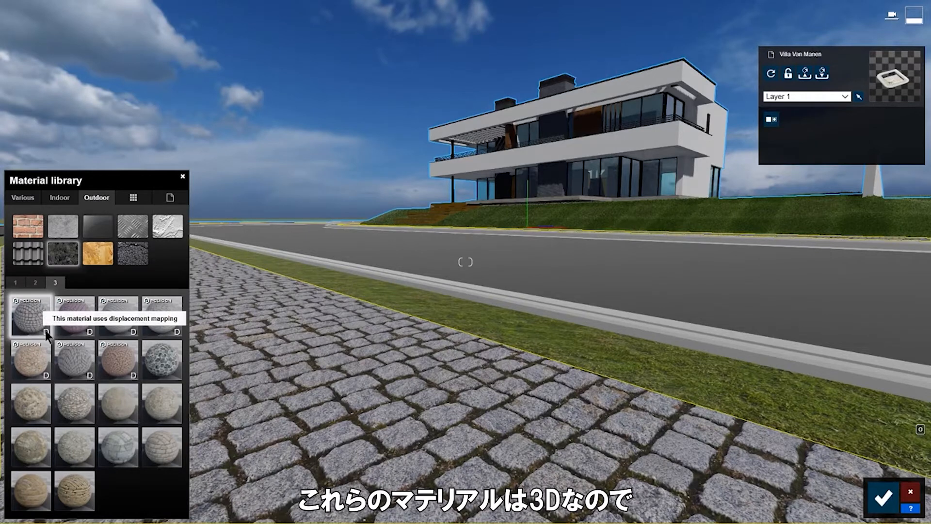
pyautogui.click(178, 333)
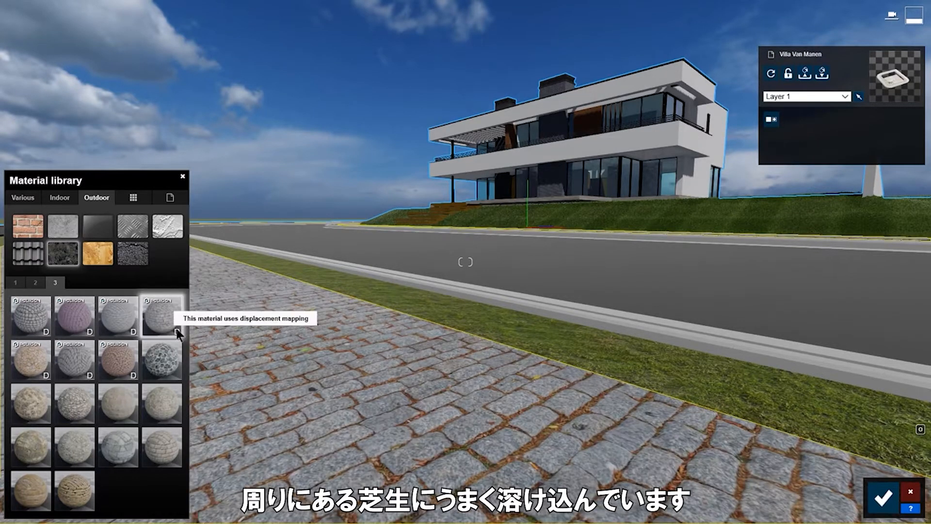
pyautogui.click(92, 377)
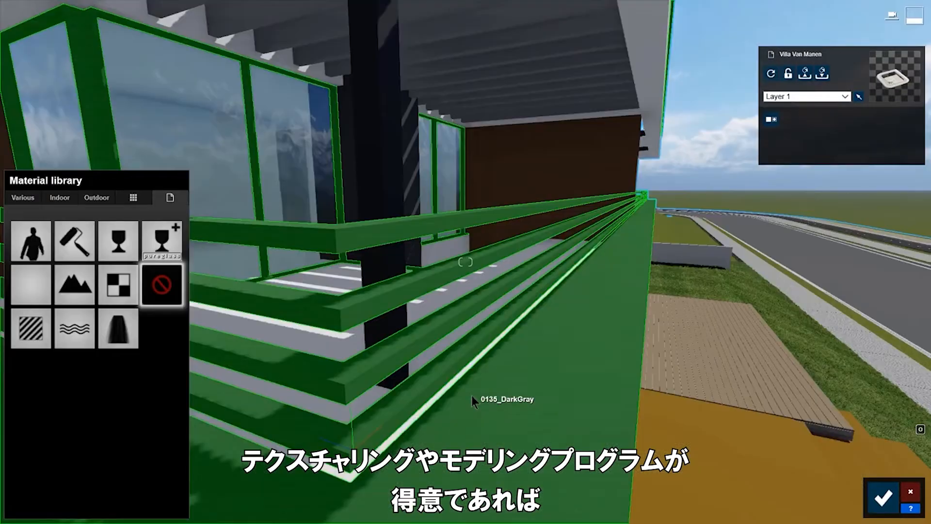
# Give the balcony railing a Standard material with gloss 1.5, some reflectivity and relief.
pyautogui.click(332, 426)
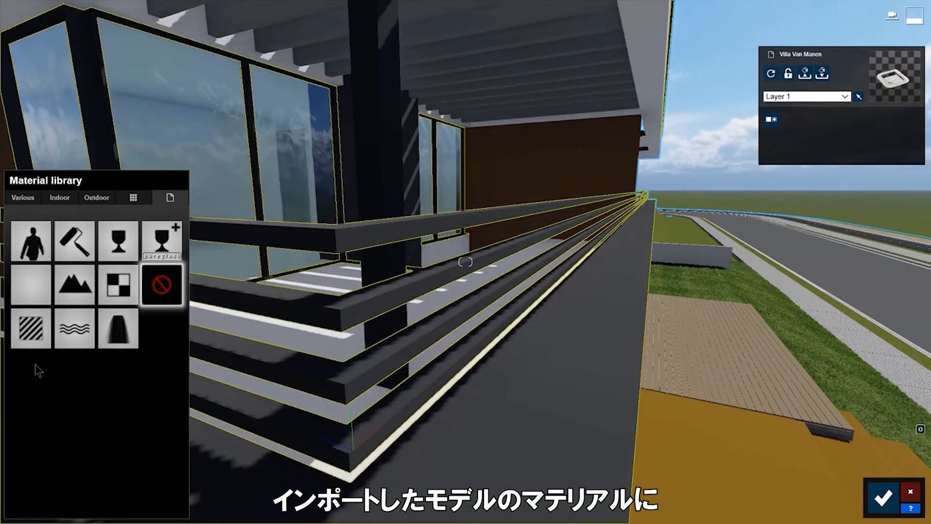
pyautogui.click(32, 330)
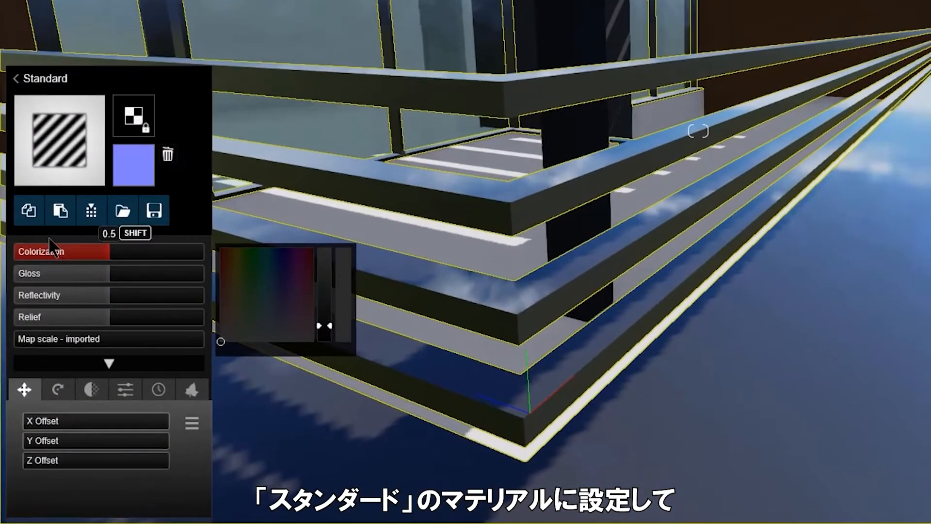
pyautogui.moveTo(119, 280); pyautogui.dragTo(189, 281)
pyautogui.moveTo(112, 301)
pyautogui.mouseDown()
pyautogui.moveTo(174, 301)
pyautogui.moveTo(72, 293)
pyautogui.mouseUp()
pyautogui.moveTo(109, 318)
pyautogui.mouseDown()
pyautogui.moveTo(177, 326)
pyautogui.moveTo(92, 318)
pyautogui.mouseUp()
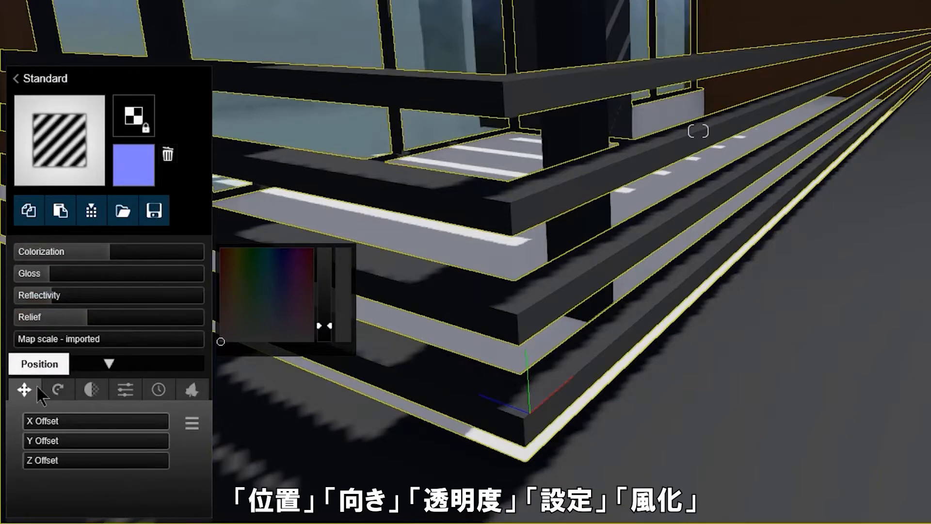
# Set the railing's weathering to 0.3 and the brick wall's edge wear to about 0.5.
pyautogui.click(63, 384)
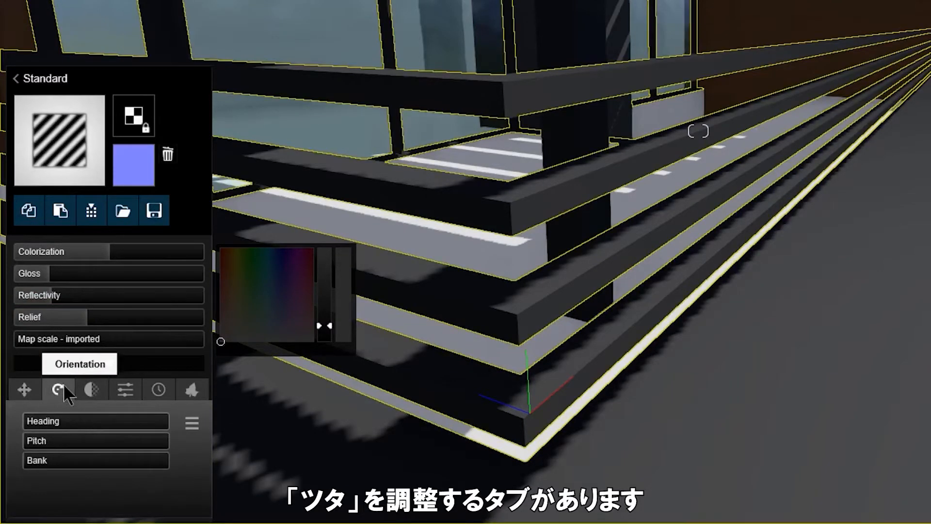
pyautogui.click(100, 383)
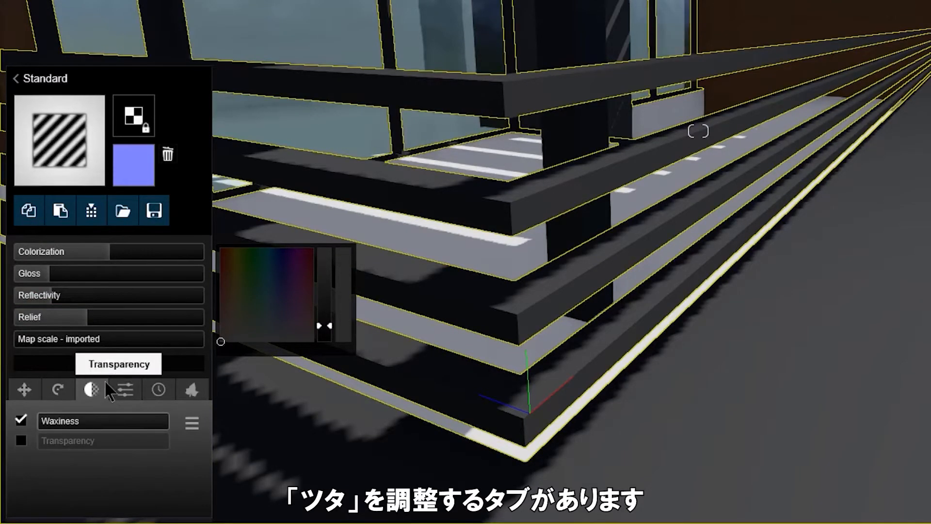
pyautogui.click(134, 387)
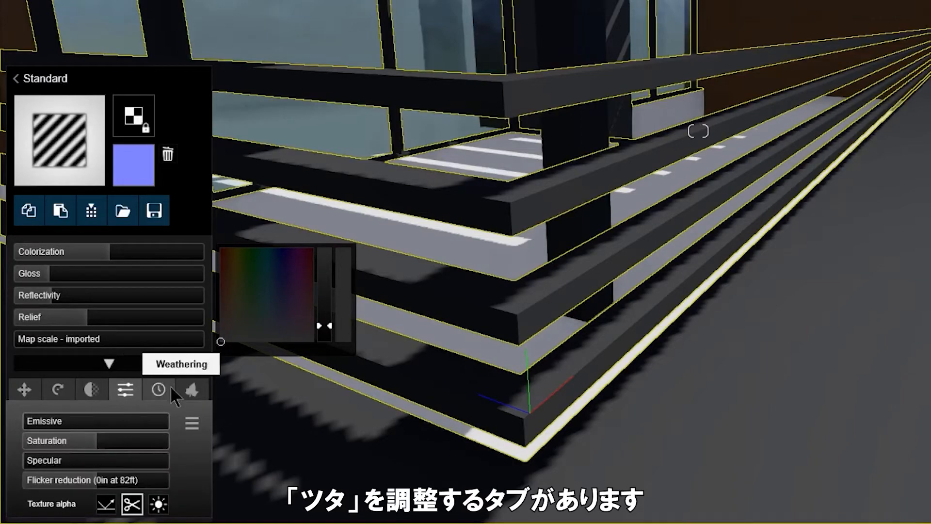
pyautogui.click(169, 388)
pyautogui.click(192, 388)
pyautogui.click(158, 390)
pyautogui.moveTo(34, 426); pyautogui.dragTo(92, 429)
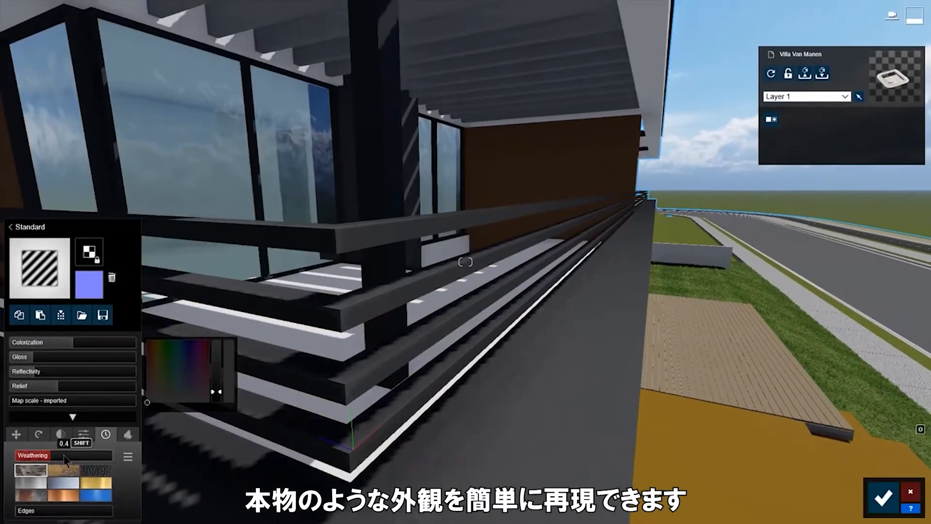
pyautogui.moveTo(66, 460); pyautogui.dragTo(51, 459)
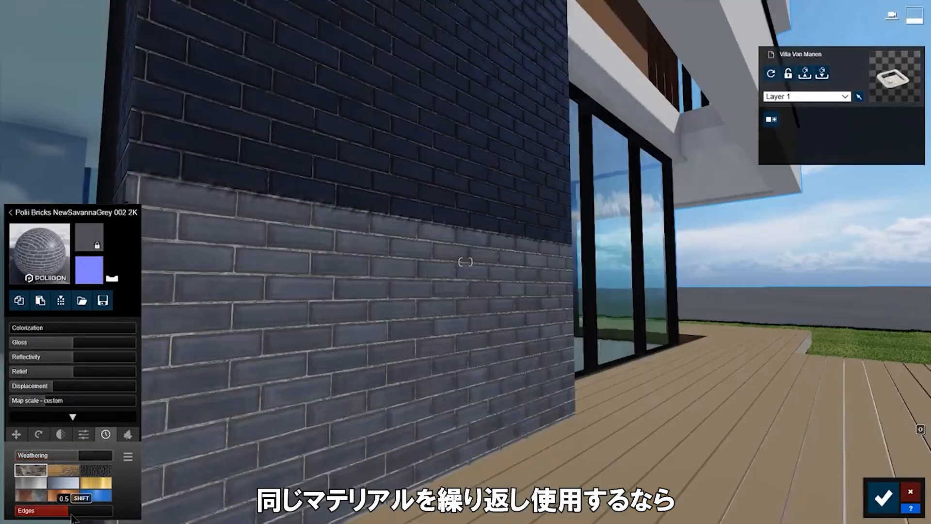
pyautogui.moveTo(73, 515); pyautogui.dragTo(65, 515)
# Raise the brick wall's weathering to 0.5 and save it as custom material 'MB Brick'.
pyautogui.moveTo(77, 459); pyautogui.dragTo(70, 459)
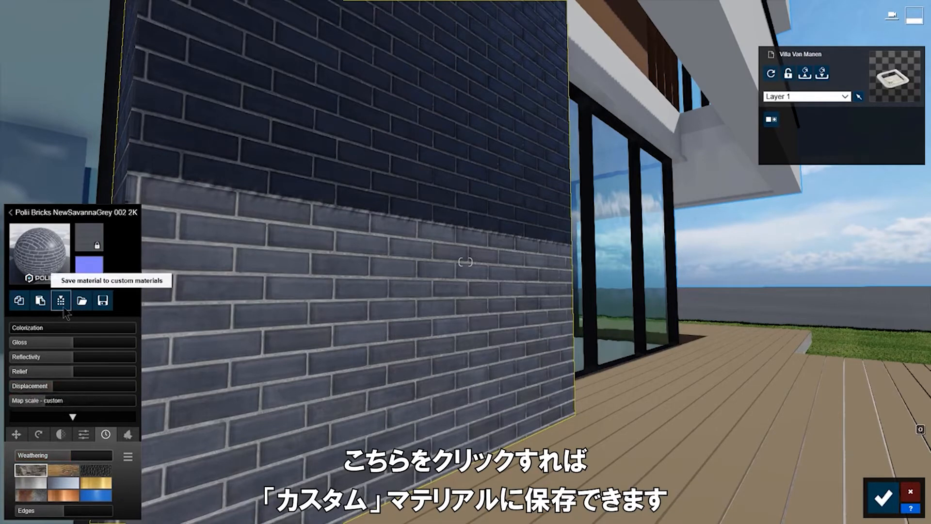
pyautogui.click(61, 300)
pyautogui.write('MB Bri')
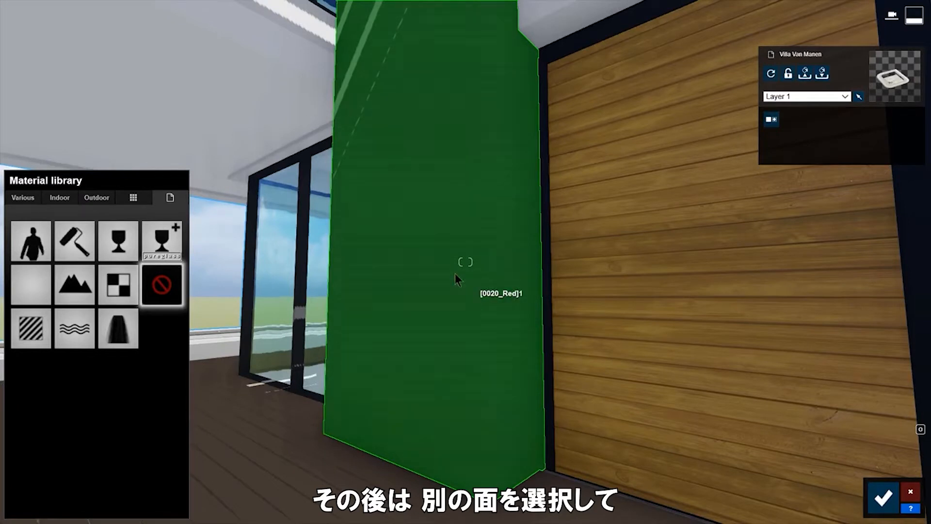
# Apply the custom MB Brick material to the green column and confirm the changes.
pyautogui.click(143, 196)
pyautogui.click(89, 289)
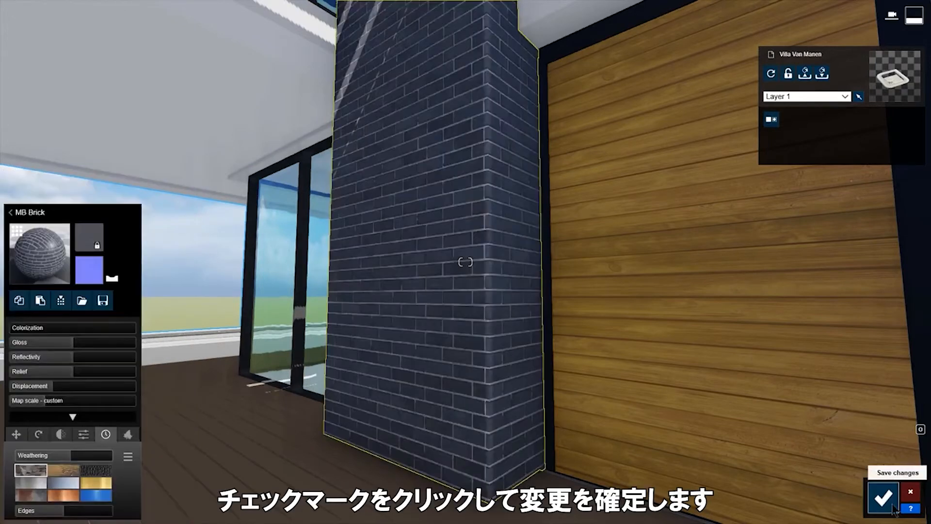
pyautogui.click(891, 504)
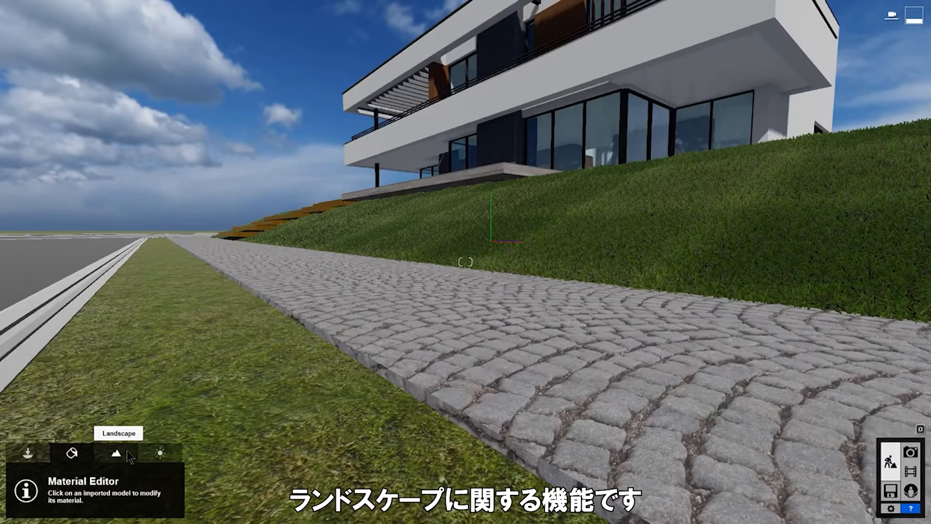
# Switch on realistic grass in the Landscape Grass settings and set Grass size to about 0.3.
pyautogui.click(127, 451)
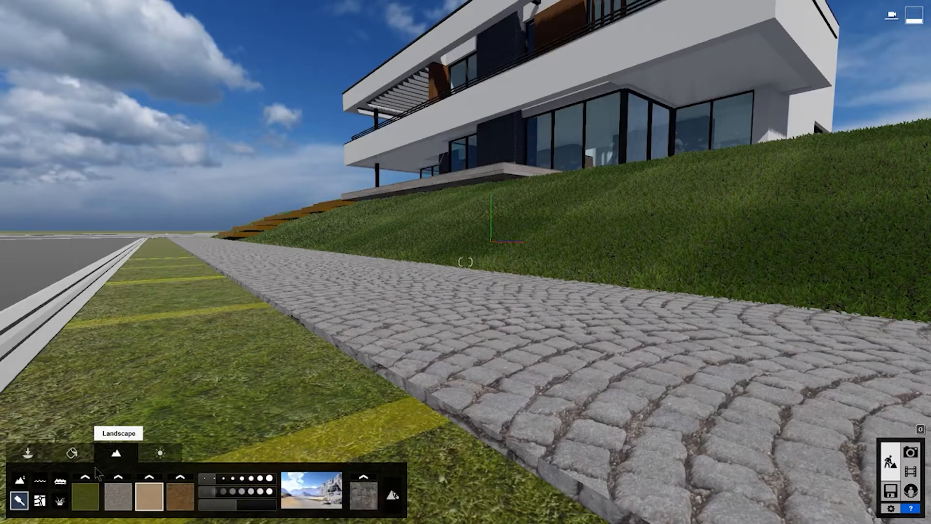
pyautogui.click(60, 500)
pyautogui.click(100, 489)
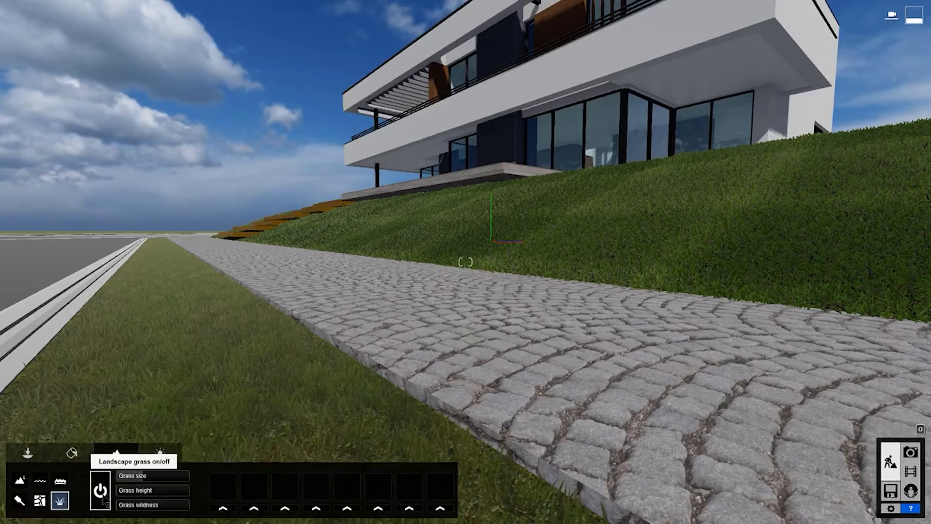
pyautogui.moveTo(148, 476); pyautogui.dragTo(142, 508)
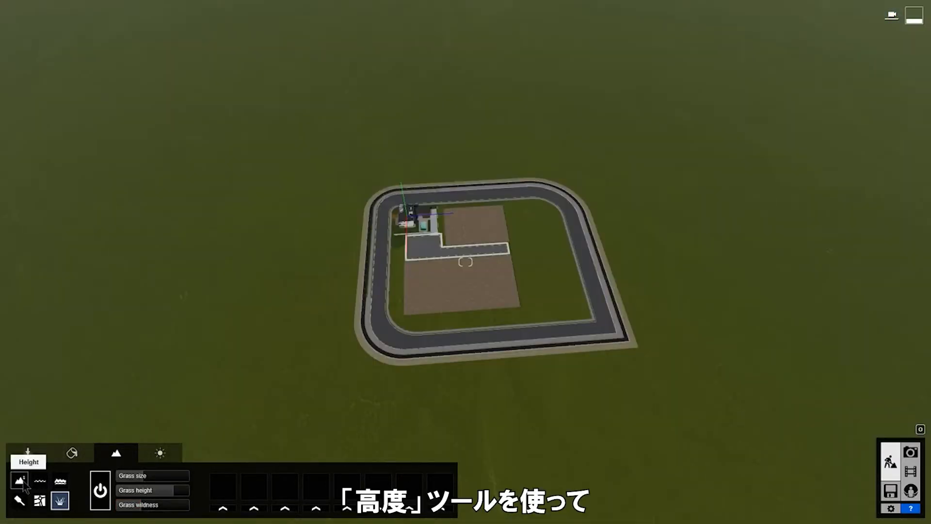
# Raise a hill and a rocky ridge near the site with the Height brush at size 3.5.
pyautogui.click(23, 484)
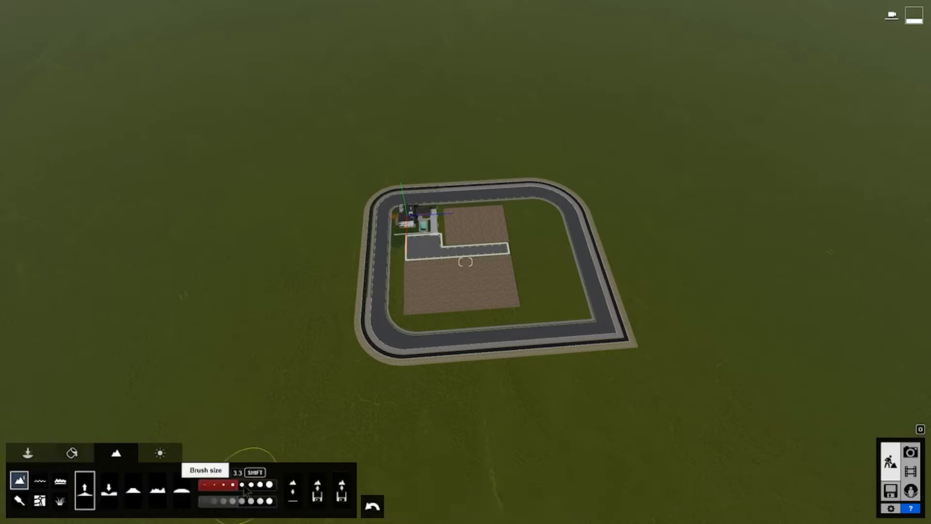
pyautogui.moveTo(237, 485); pyautogui.dragTo(244, 484)
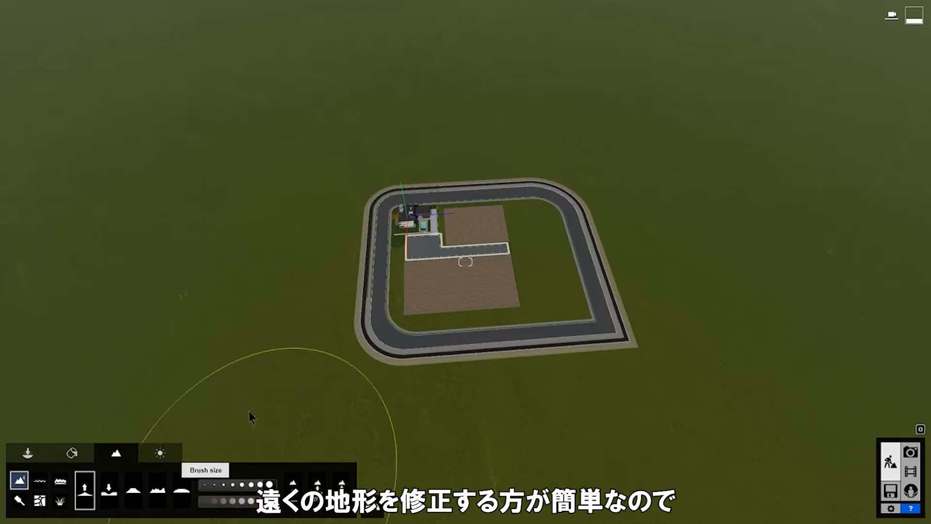
pyautogui.moveTo(167, 330)
pyautogui.mouseDown()
pyautogui.moveTo(220, 192)
pyautogui.moveTo(362, 96)
pyautogui.moveTo(77, 257)
pyautogui.mouseUp()
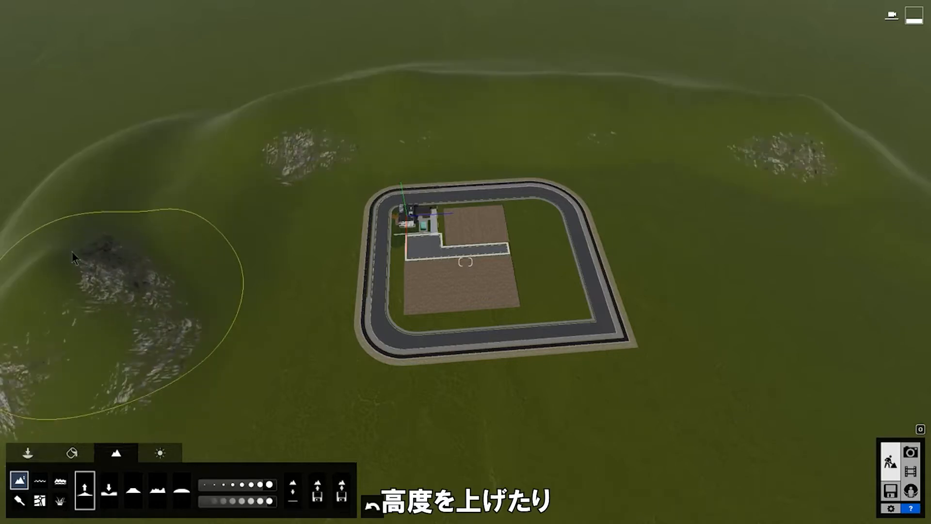
pyautogui.moveTo(72, 252)
pyautogui.mouseDown()
pyautogui.moveTo(124, 134)
pyautogui.moveTo(203, 80)
pyautogui.mouseUp()
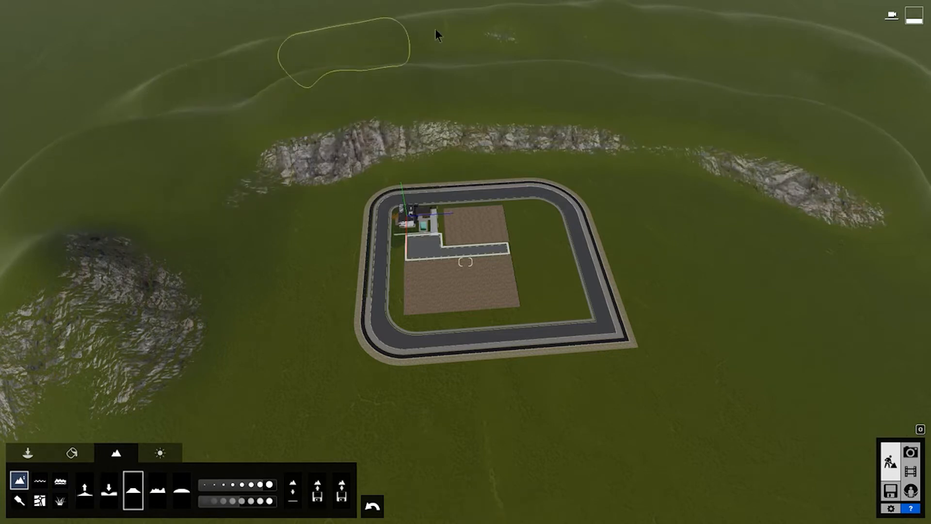
# Roughen the raised terrain with the Noise brush, then switch to the Smooth brush.
pyautogui.moveTo(186, 72); pyautogui.dragTo(94, 194)
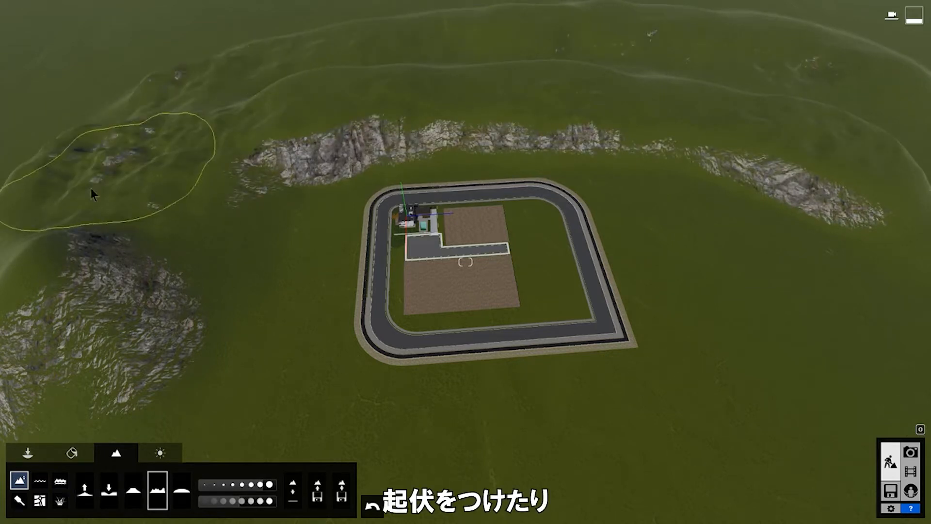
pyautogui.click(181, 489)
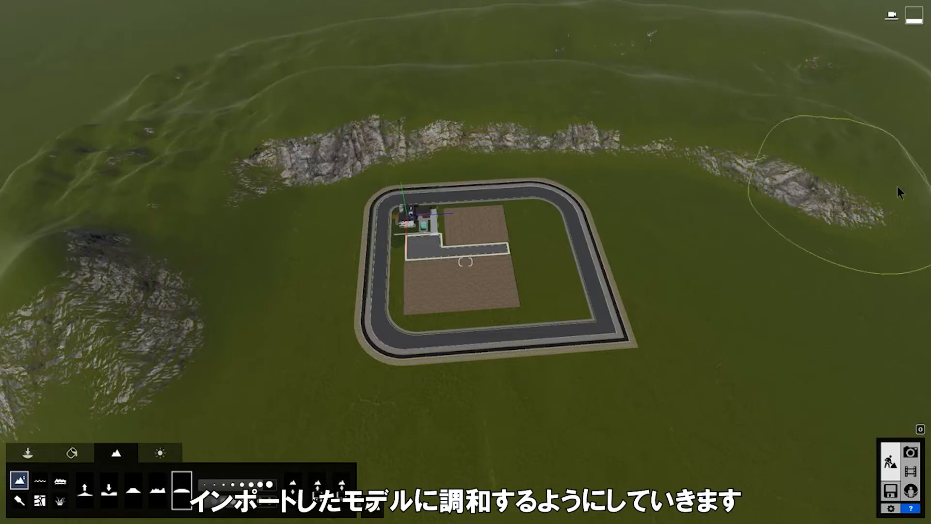
pyautogui.click(20, 500)
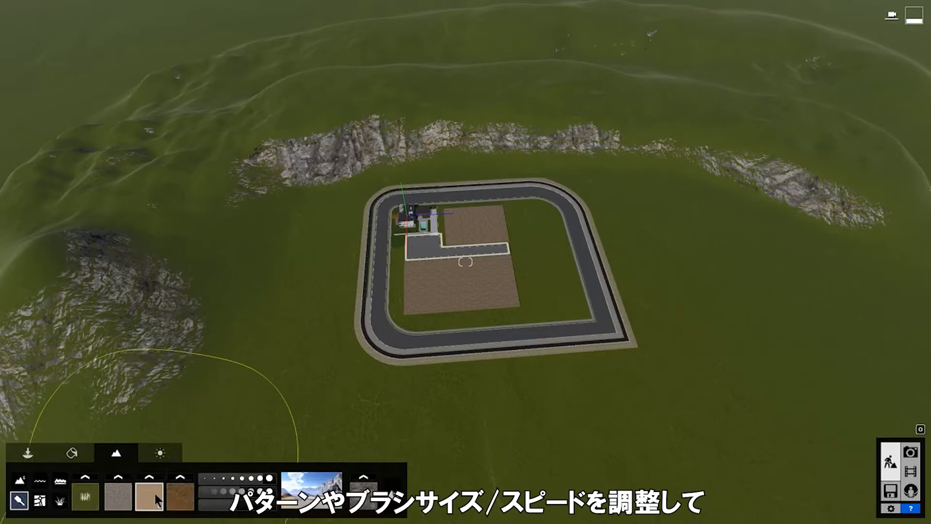
# Paint a curving sandy band, grass patches and brown soil beside the road.
pyautogui.moveTo(194, 421)
pyautogui.mouseDown()
pyautogui.moveTo(584, 168)
pyautogui.moveTo(545, 166)
pyautogui.moveTo(155, 417)
pyautogui.mouseUp()
pyautogui.click(85, 496)
pyautogui.moveTo(286, 158)
pyautogui.mouseDown()
pyautogui.moveTo(85, 385)
pyautogui.moveTo(290, 160)
pyautogui.moveTo(921, 204)
pyautogui.mouseUp()
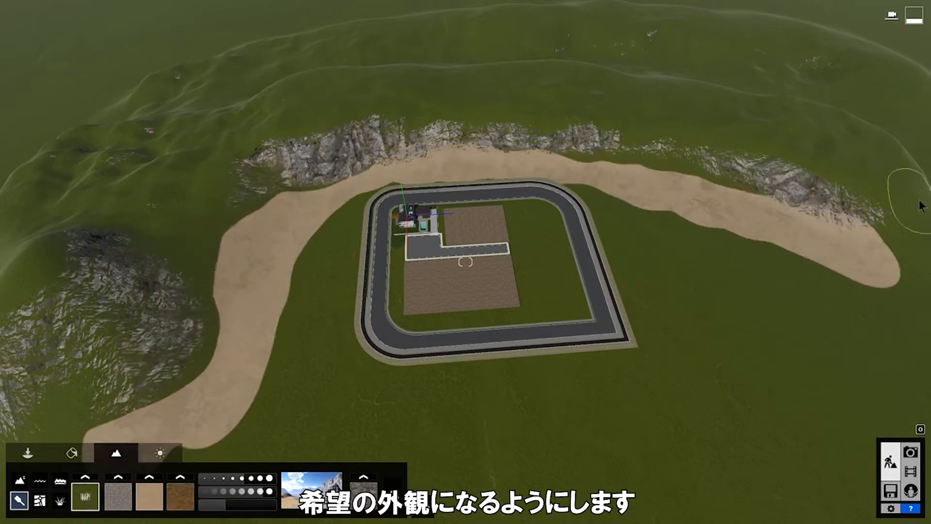
pyautogui.click(180, 496)
pyautogui.moveTo(331, 208); pyautogui.dragTo(242, 421)
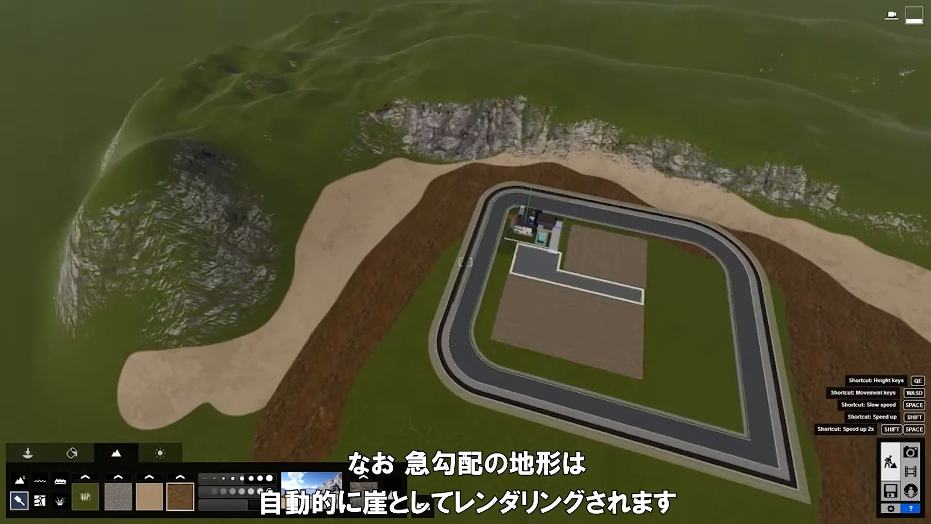
# Fly toward the cliffs and house, then switch the landscape to a drier, tan preset.
pyautogui.press('w')
pyautogui.press('w')
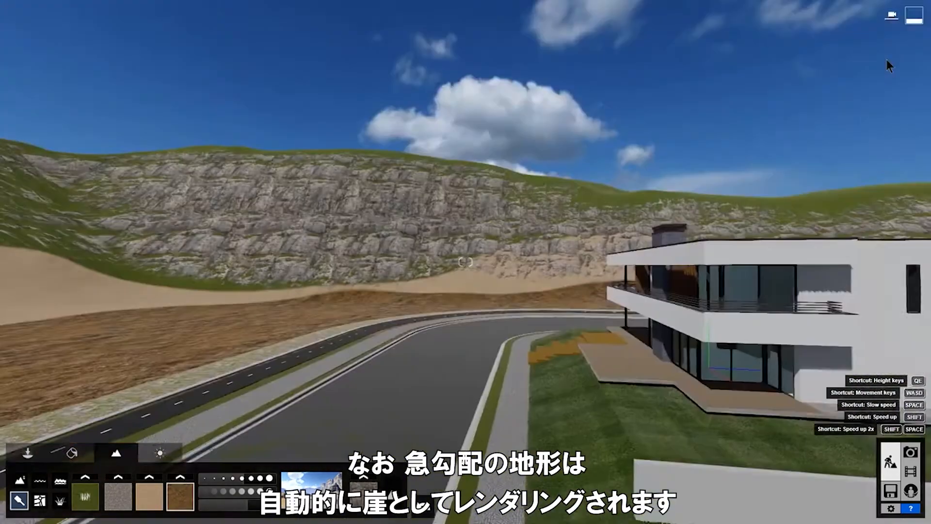
pyautogui.press('e')
pyautogui.press('a')
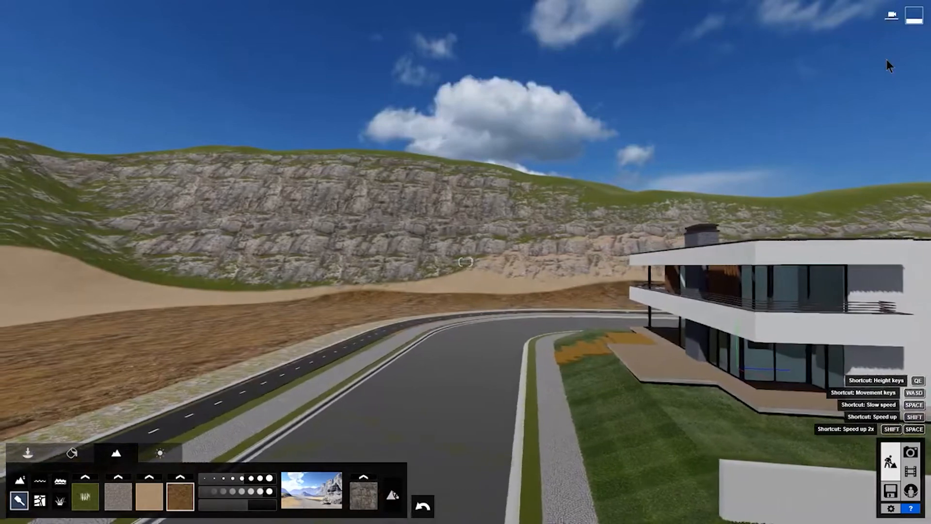
pyautogui.click(331, 500)
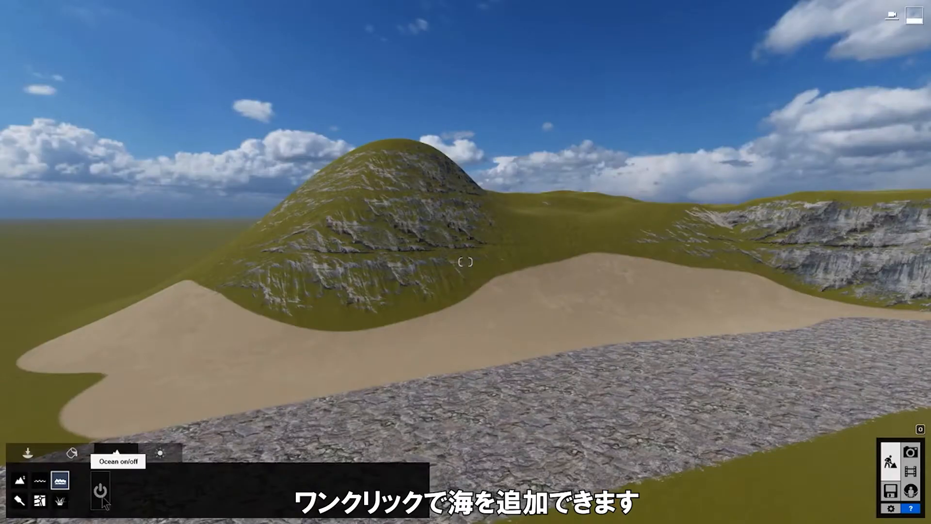
# Try an ocean with stronger waves and turbidity, then turn it off and fly back to the house.
pyautogui.click(100, 490)
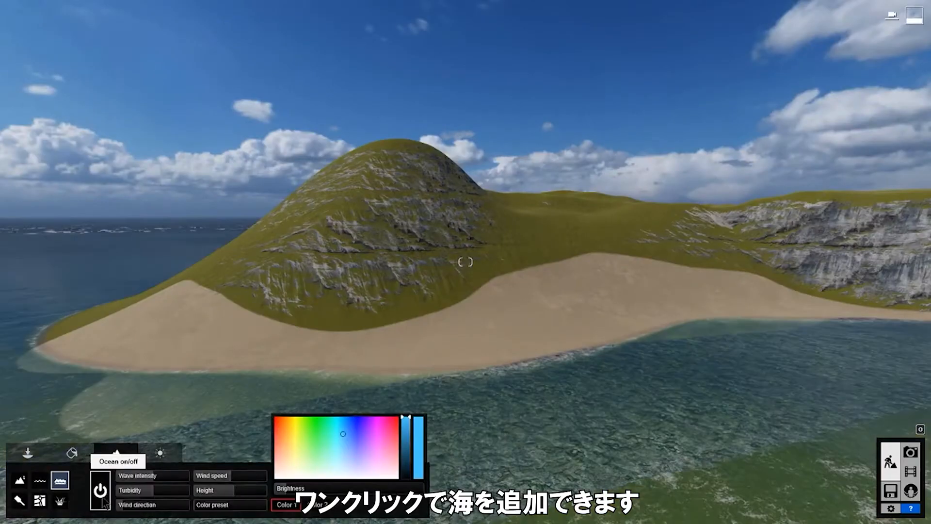
pyautogui.moveTo(154, 477); pyautogui.dragTo(170, 492)
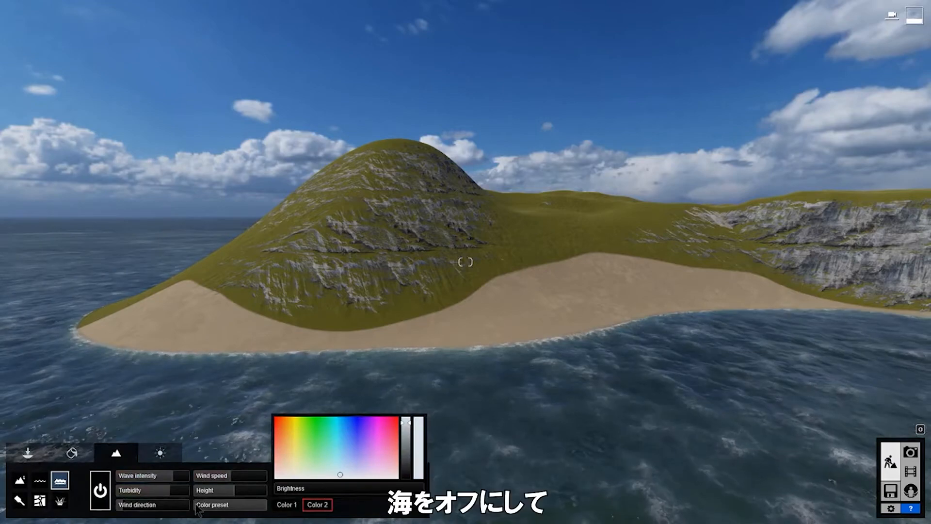
pyautogui.click(100, 490)
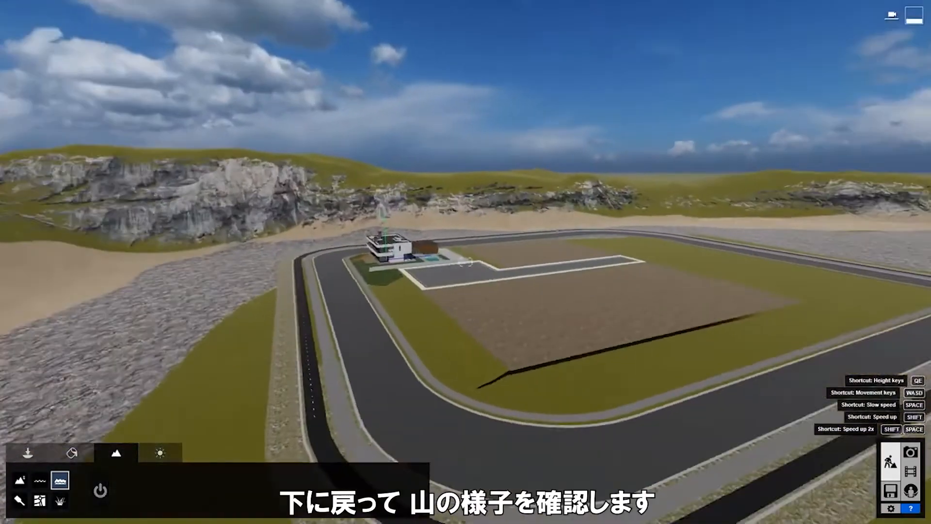
pyautogui.press('w')
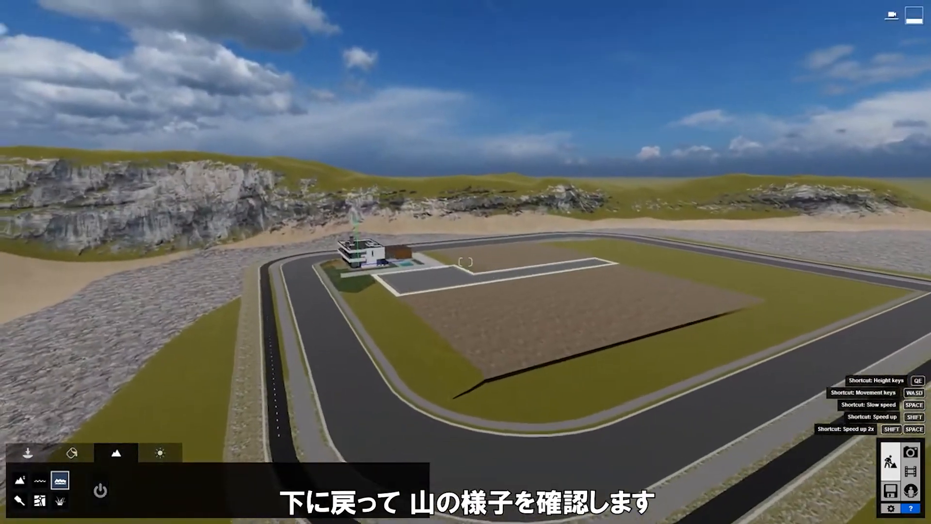
pyautogui.press('q')
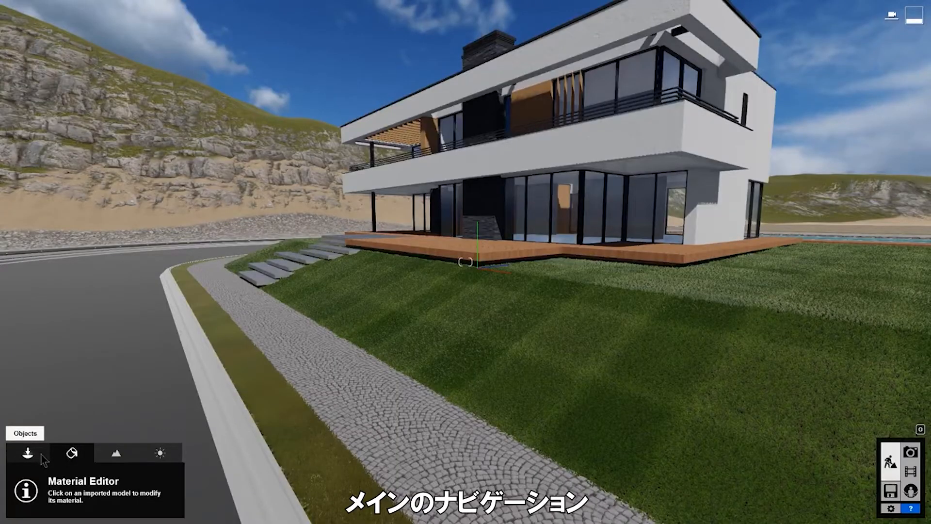
# Open the Nature library and browse the conifer, palm, leafless, grass and plant categories.
pyautogui.click(43, 459)
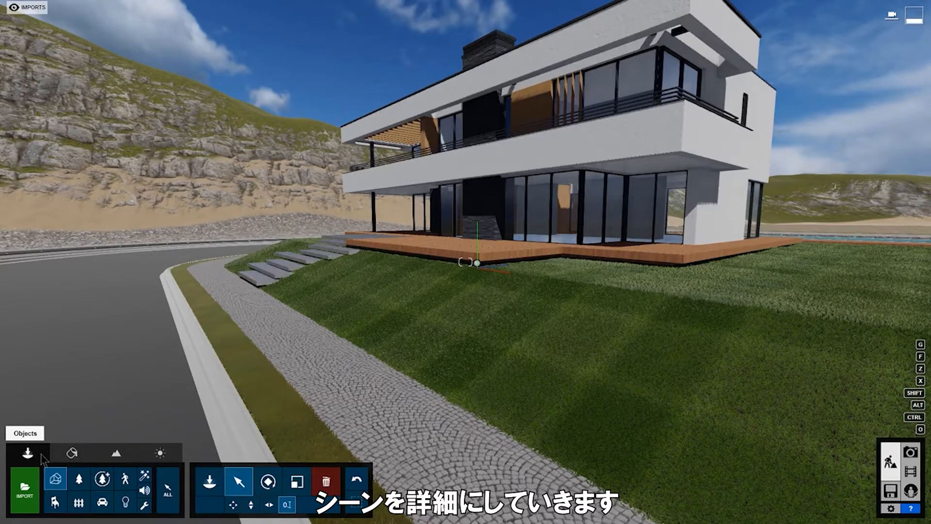
pyautogui.click(215, 490)
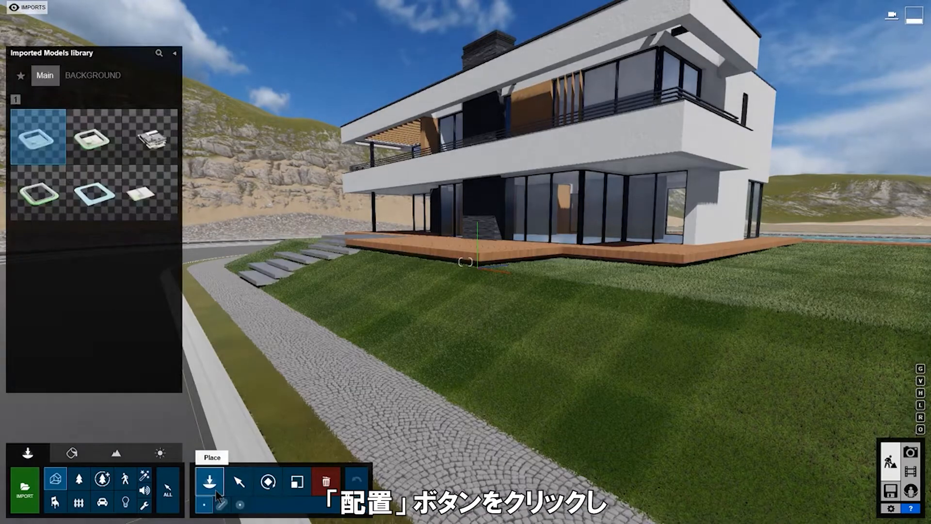
pyautogui.click(83, 481)
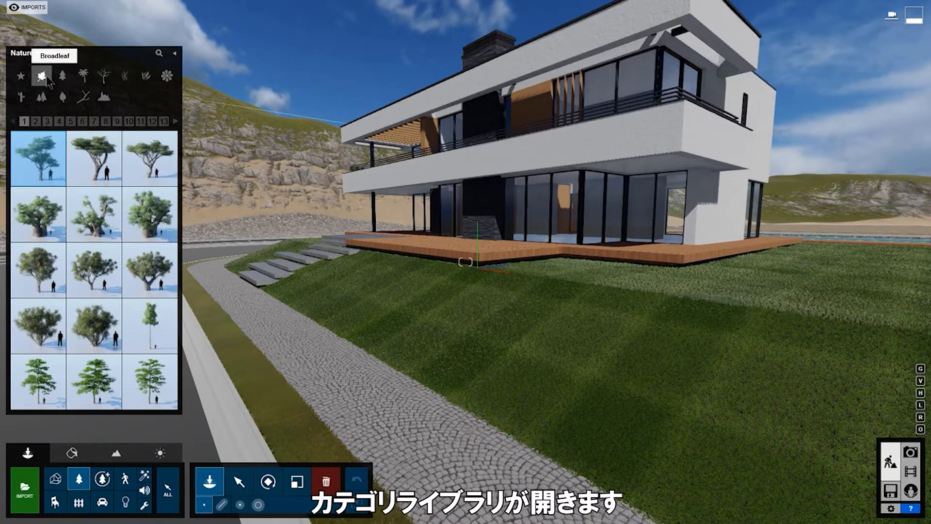
pyautogui.click(69, 80)
pyautogui.click(84, 75)
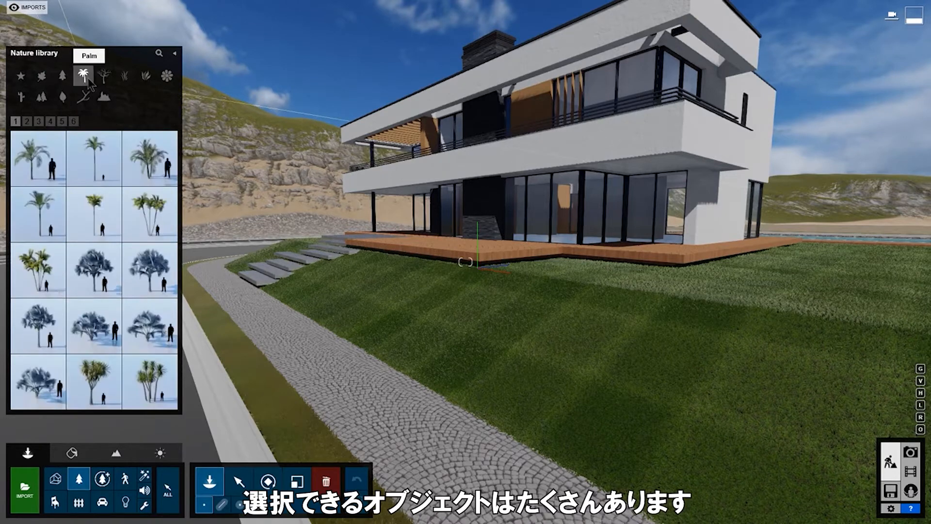
pyautogui.click(104, 76)
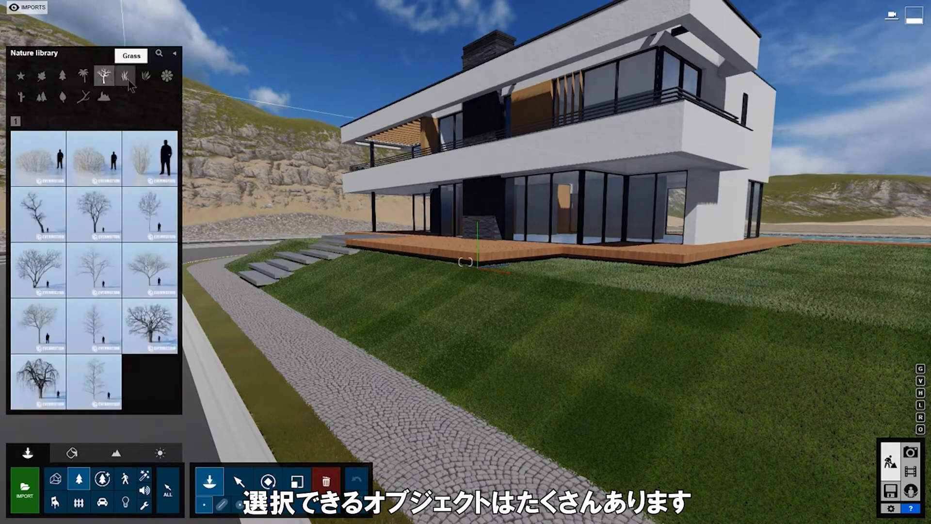
pyautogui.click(124, 76)
pyautogui.click(145, 75)
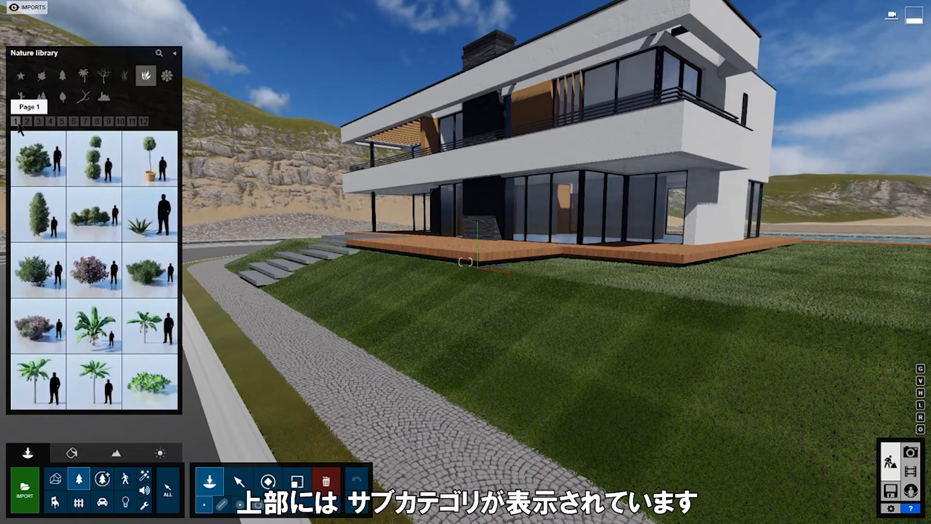
# Page through plant pages 2 to 7, then bring up the Fine-detail Nature library.
pyautogui.click(27, 122)
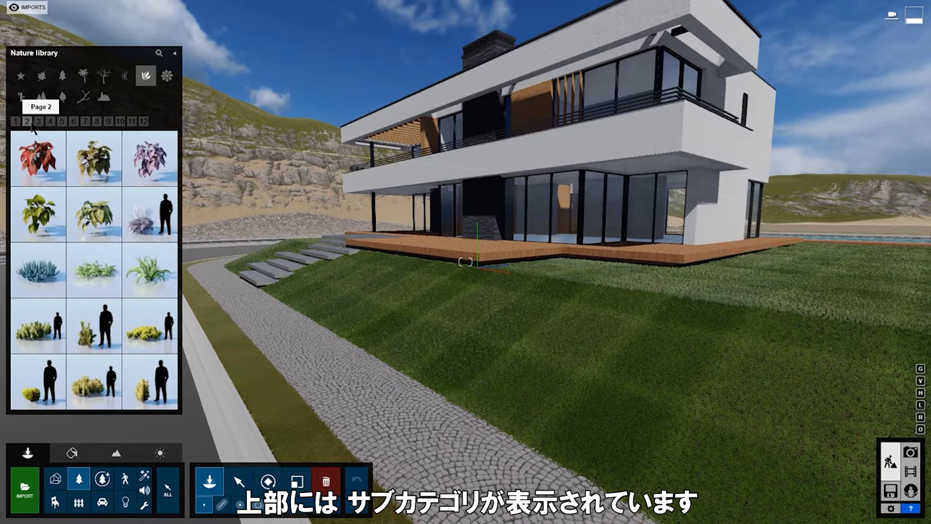
pyautogui.click(39, 123)
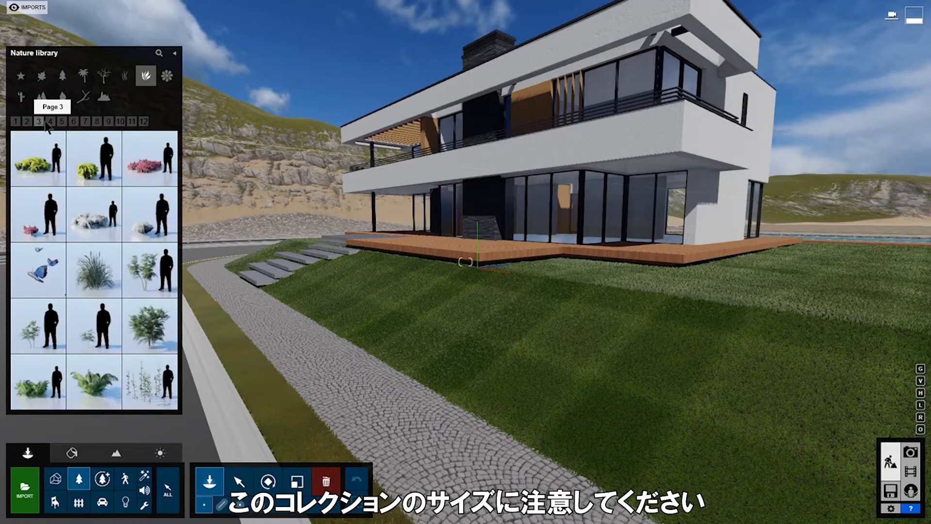
pyautogui.click(50, 122)
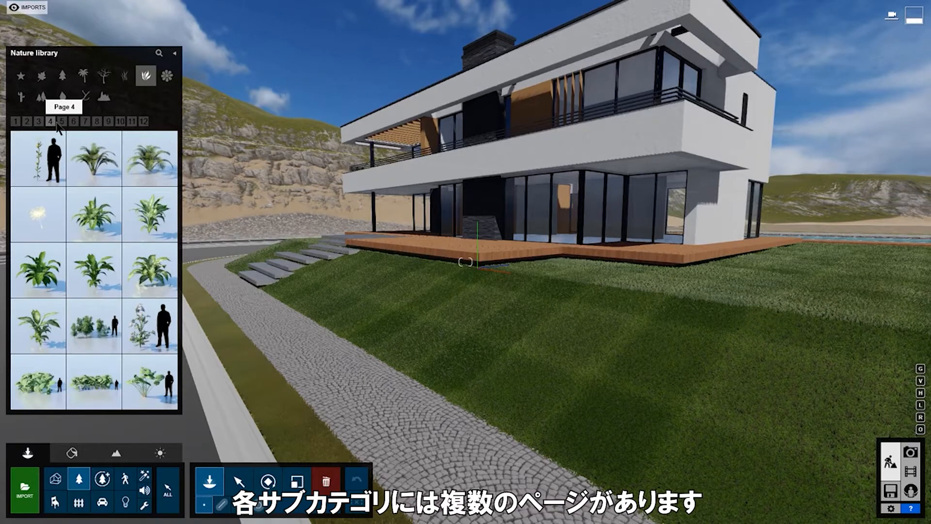
pyautogui.click(62, 122)
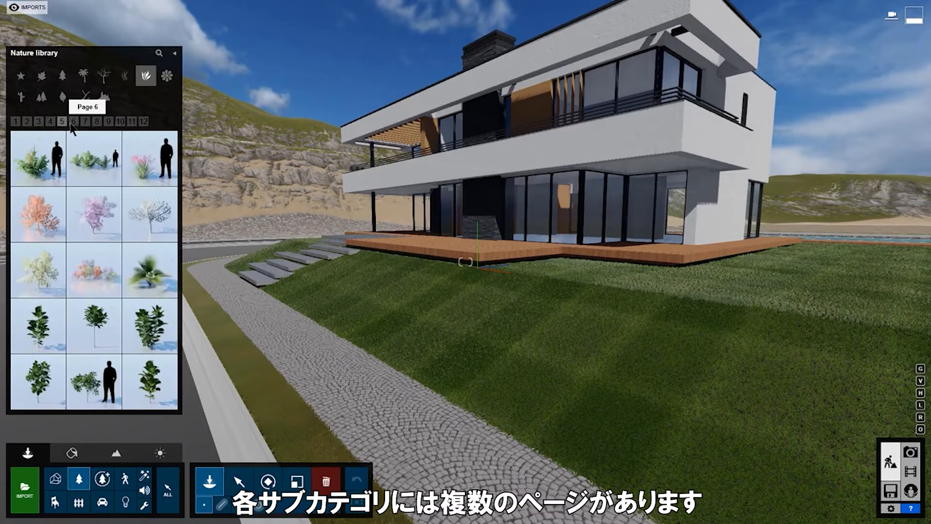
pyautogui.click(73, 122)
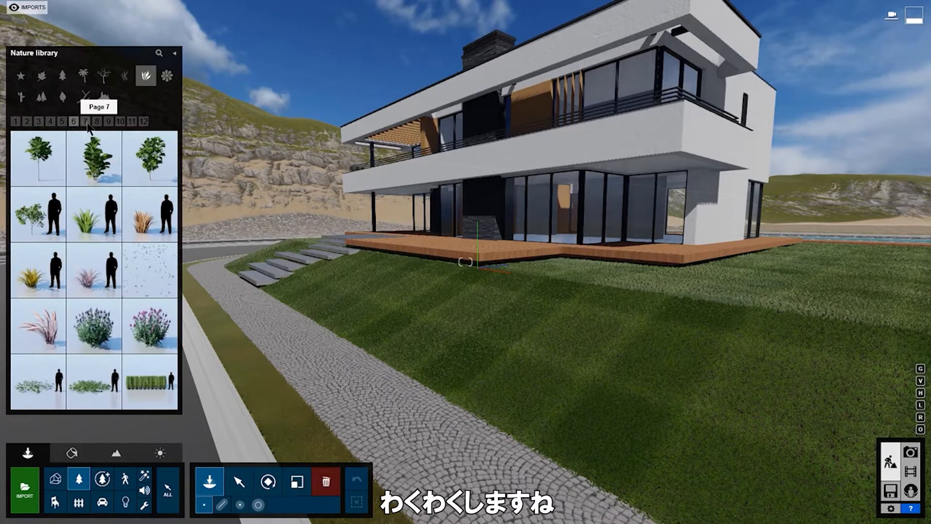
pyautogui.click(87, 122)
pyautogui.click(104, 483)
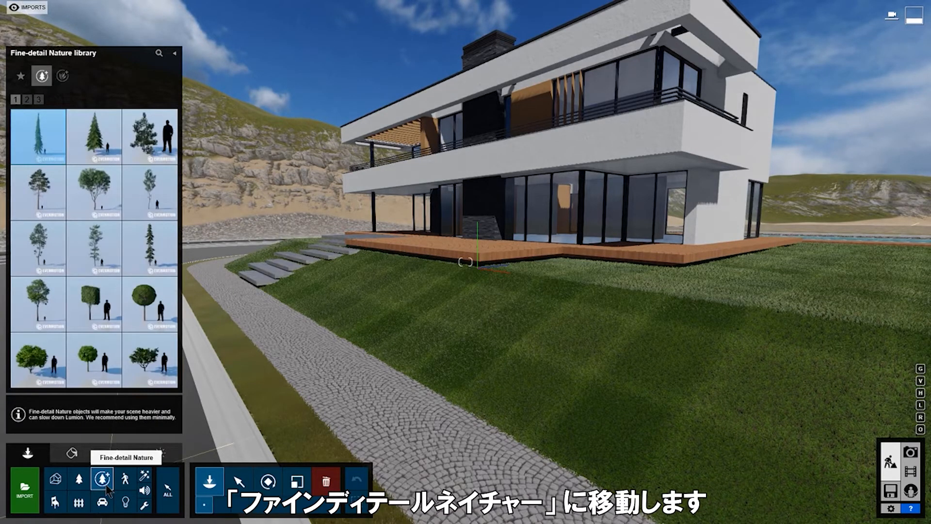
# Search 'Chestnut' and plant a turned, slightly enlarged chestnut tree on the lawn.
pyautogui.click(159, 53)
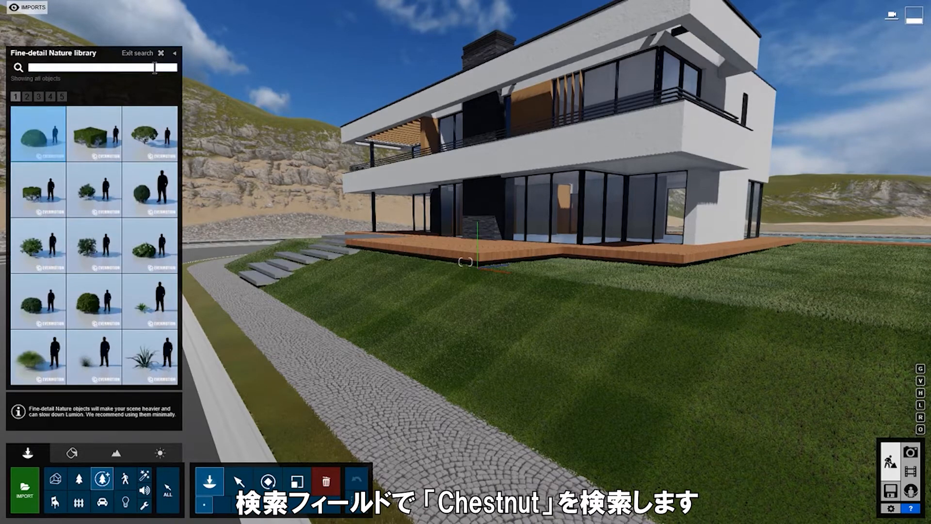
pyautogui.write('ut')
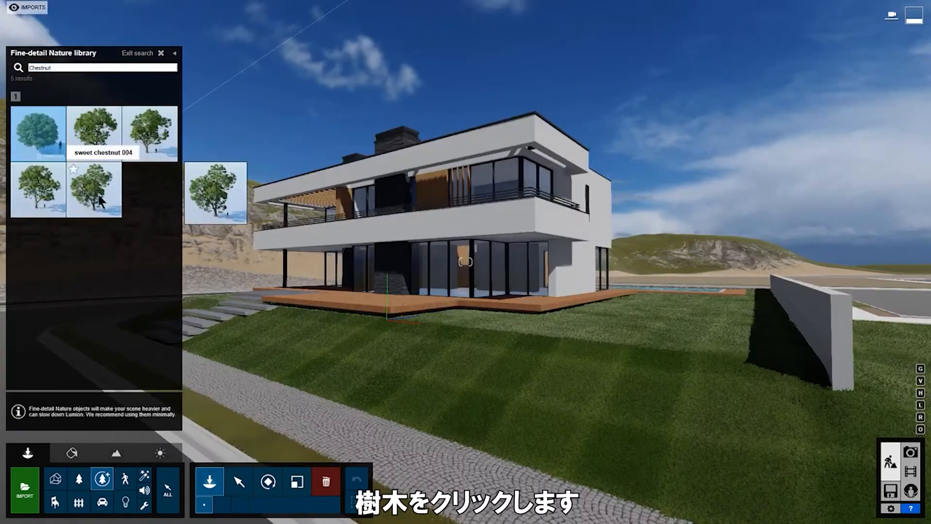
pyautogui.click(53, 138)
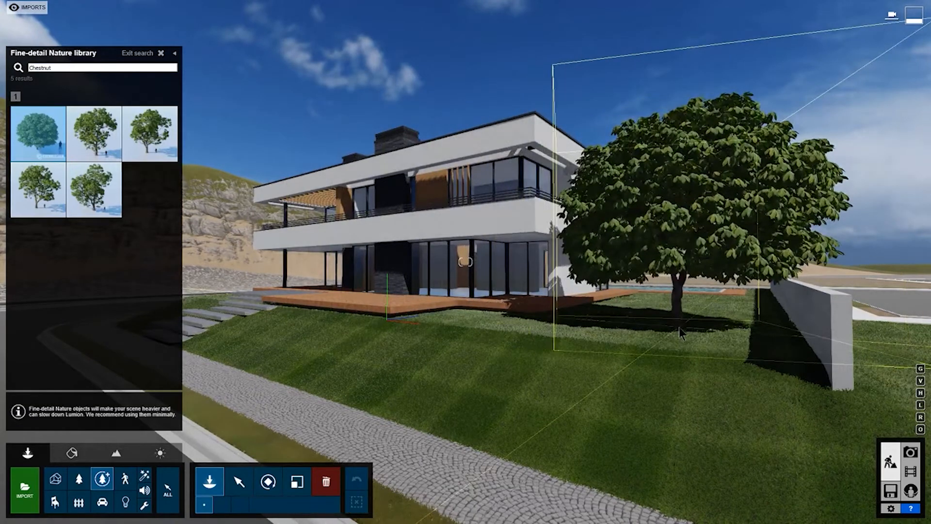
pyautogui.press('r')
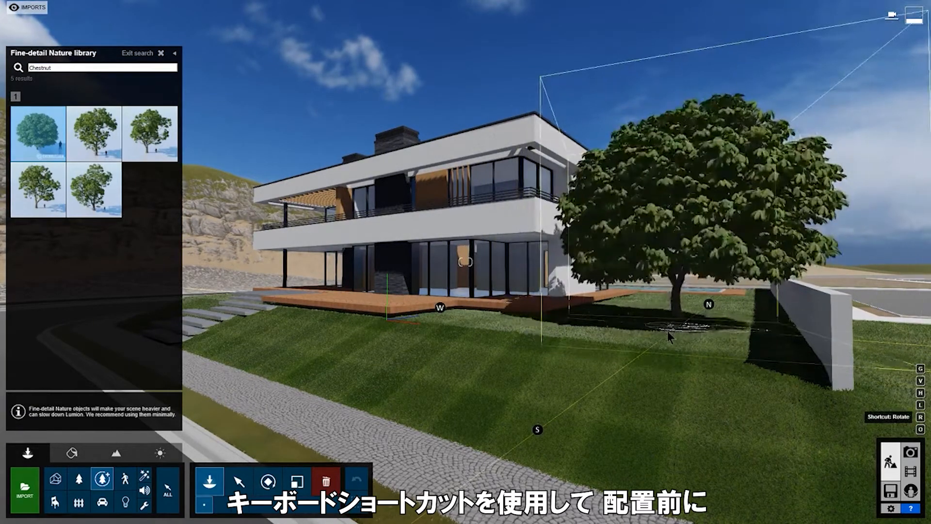
pyautogui.press('l')
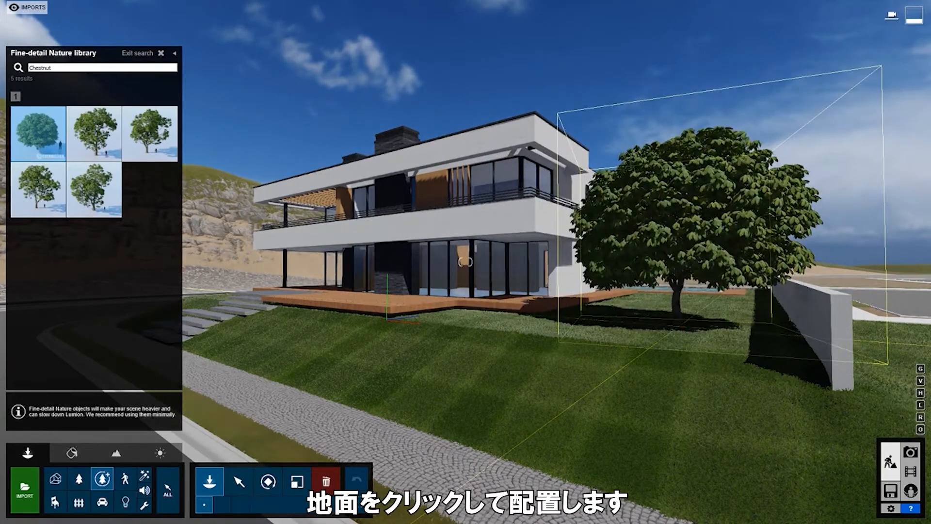
pyautogui.click(675, 310)
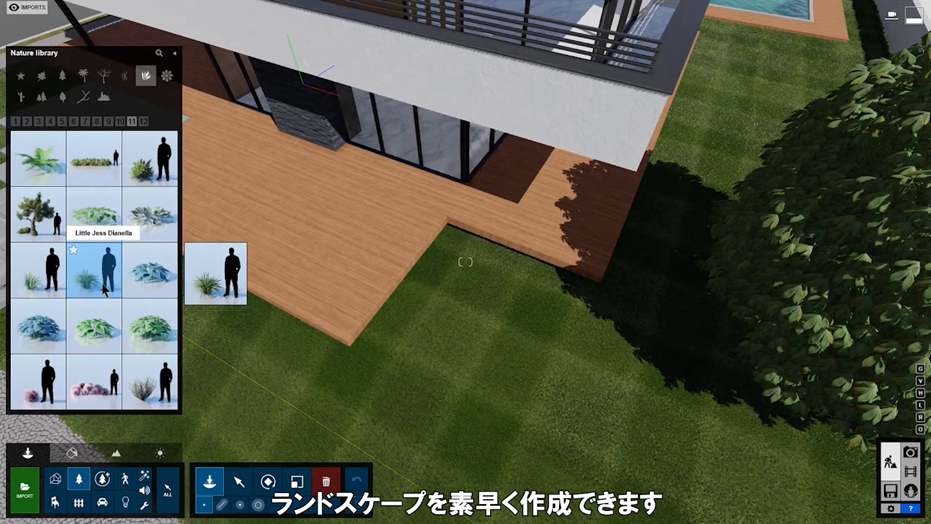
# Lay a Mass Placement line of plants along the deck edge, around its corner and up the far side.
pyautogui.click(175, 55)
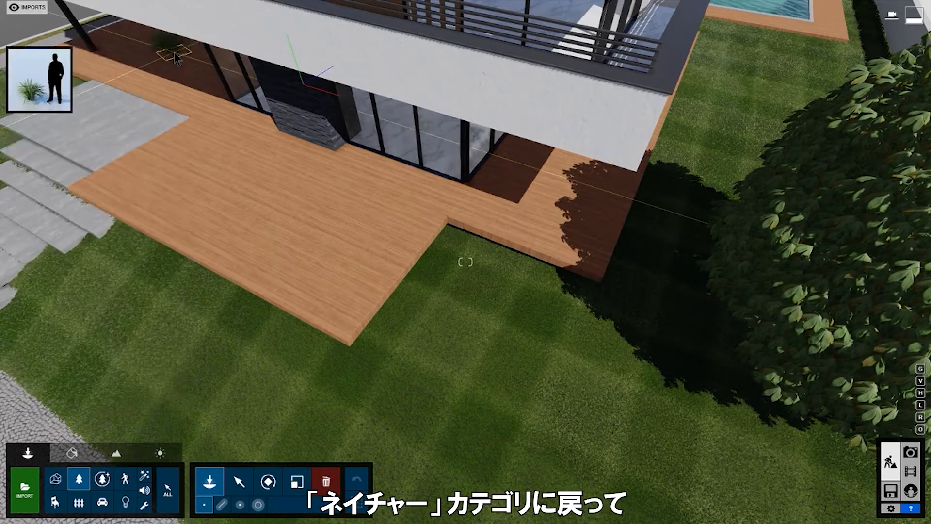
pyautogui.click(227, 512)
pyautogui.click(115, 246)
pyautogui.click(360, 383)
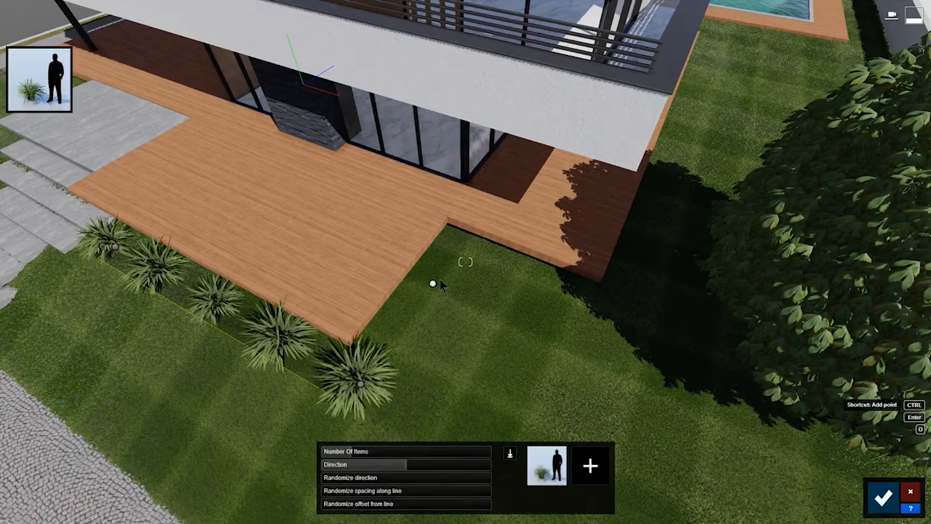
pyautogui.keyDown('ctrl'); pyautogui.click(458, 253); pyautogui.keyUp('ctrl')
pyautogui.keyDown('ctrl'); pyautogui.click(613, 317); pyautogui.keyUp('ctrl')
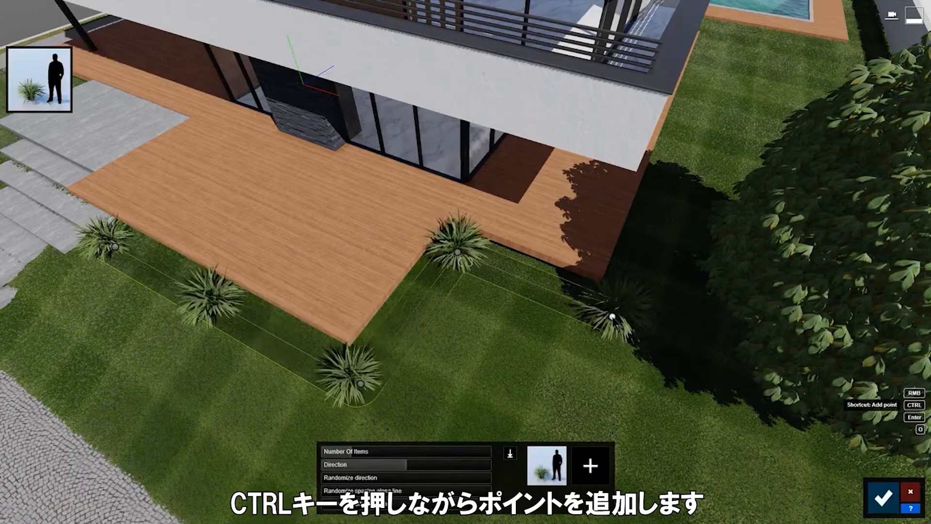
pyautogui.keyDown('ctrl'); pyautogui.click(689, 117); pyautogui.keyUp('ctrl')
# Raise the line to 27 plants, randomize their direction slightly, and mix in a palm.
pyautogui.moveTo(352, 451); pyautogui.dragTo(400, 468)
pyautogui.moveTo(334, 479); pyautogui.dragTo(361, 516)
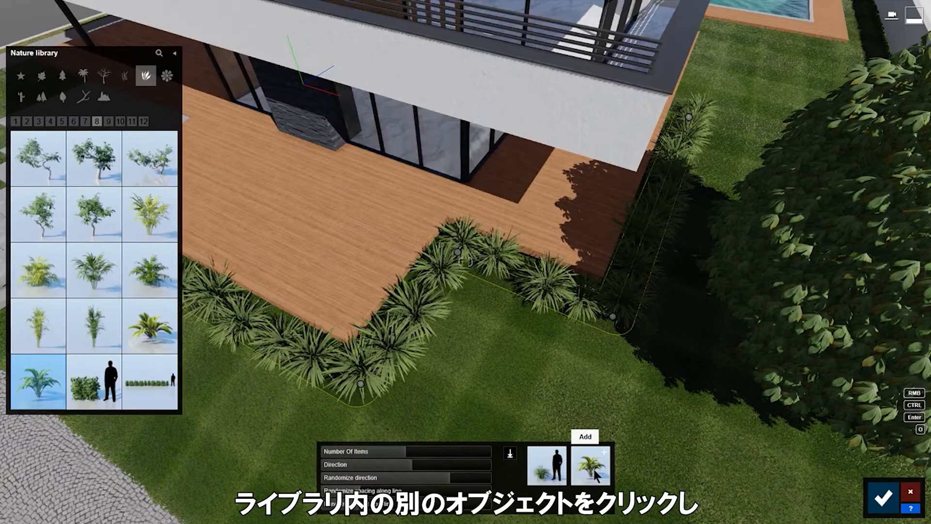
pyautogui.click(594, 469)
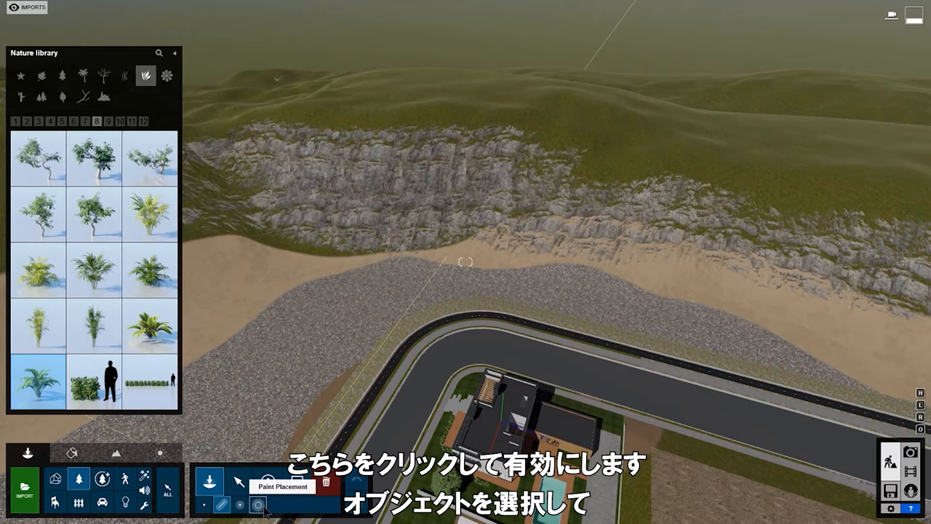
# Paint AmericanElm2 trees at density 0.8 below the cliff and over the hills and ridge.
pyautogui.click(259, 505)
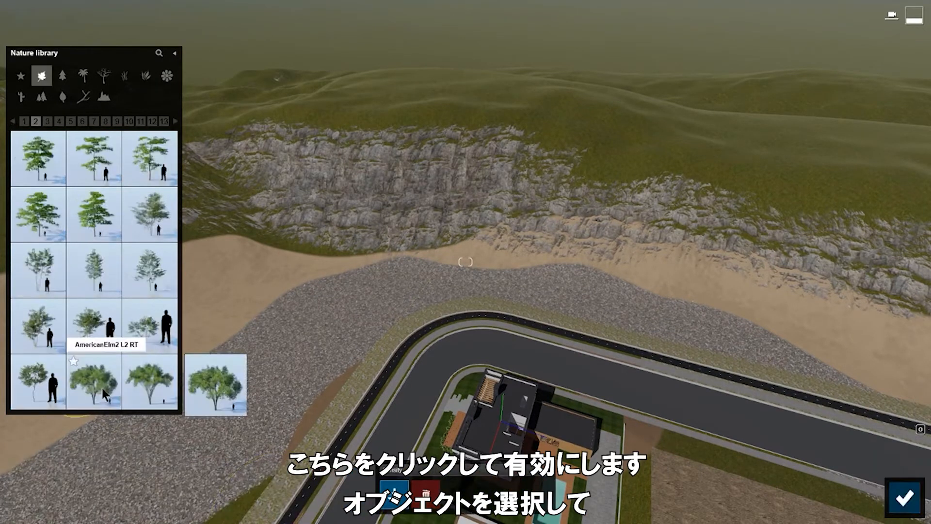
pyautogui.click(103, 390)
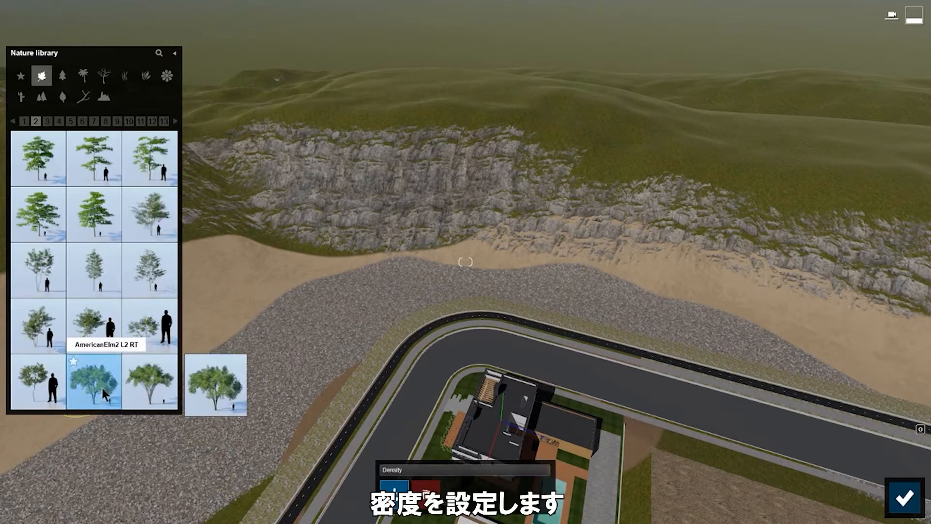
pyautogui.moveTo(541, 470); pyautogui.dragTo(522, 470)
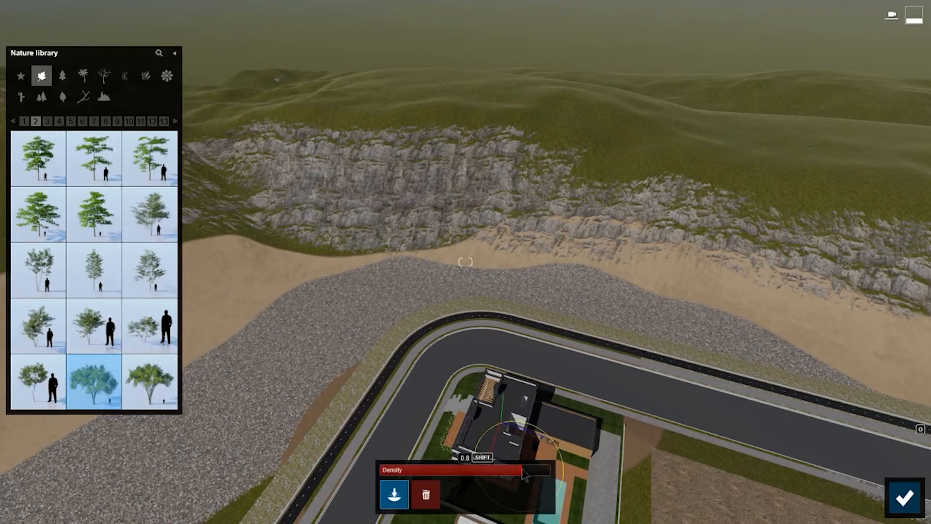
pyautogui.moveTo(293, 318)
pyautogui.mouseDown()
pyautogui.moveTo(257, 262)
pyautogui.moveTo(800, 310)
pyautogui.moveTo(305, 374)
pyautogui.moveTo(29, 500)
pyautogui.mouseUp()
pyautogui.moveTo(565, 89); pyautogui.dragTo(922, 155)
pyautogui.moveTo(532, 94)
pyautogui.mouseDown()
pyautogui.moveTo(223, 126)
pyautogui.moveTo(271, 97)
pyautogui.moveTo(824, 160)
pyautogui.moveTo(651, 228)
pyautogui.mouseUp()
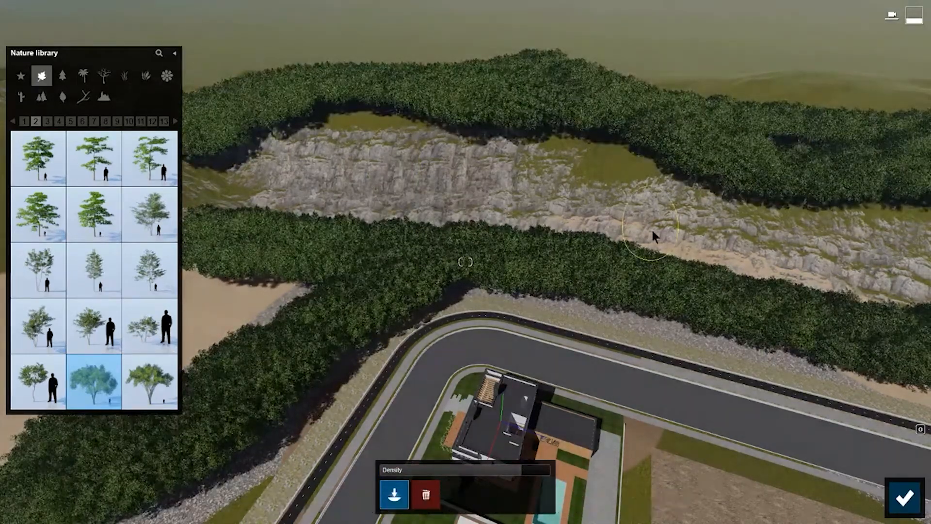
# Erase parts of the painted tree bands into patchy clusters and confirm the placement.
pyautogui.click(425, 491)
pyautogui.moveTo(213, 398)
pyautogui.mouseDown()
pyautogui.moveTo(271, 213)
pyautogui.moveTo(769, 90)
pyautogui.moveTo(272, 388)
pyautogui.moveTo(596, 346)
pyautogui.mouseUp()
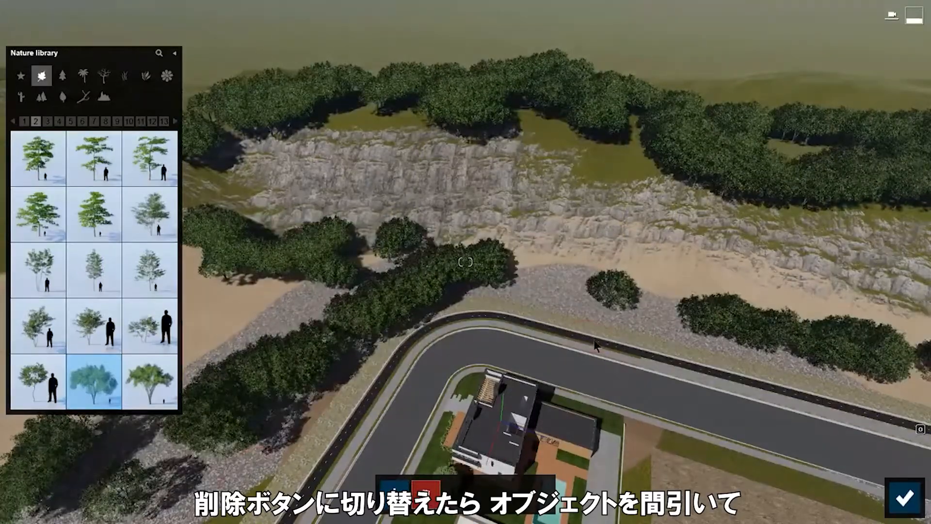
pyautogui.click(914, 504)
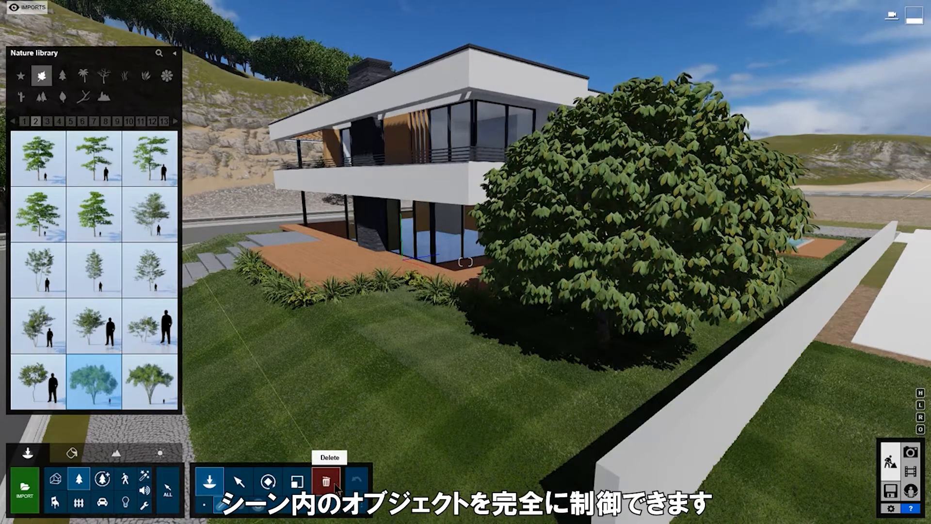
# Set the chestnut tree's transparency to 0.7, deselect it, and go to the welcome menu.
pyautogui.click(174, 506)
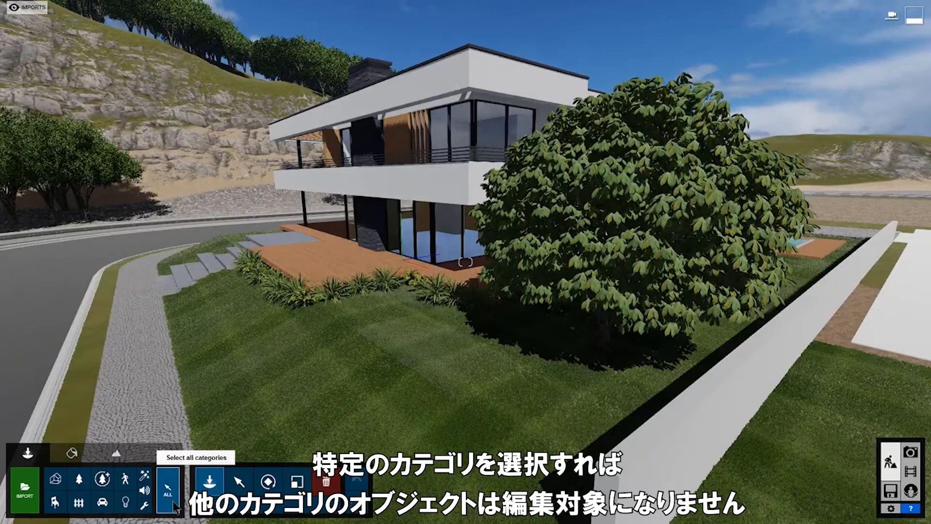
pyautogui.click(240, 483)
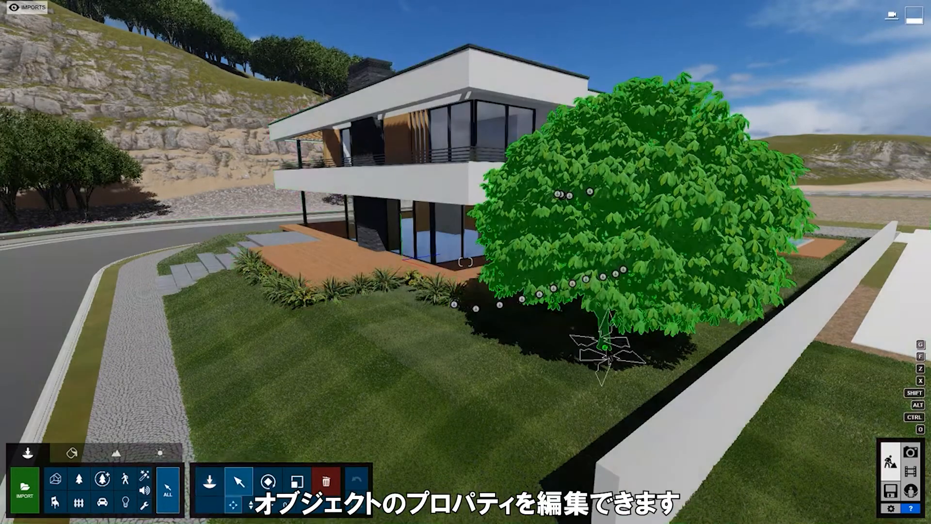
pyautogui.click(604, 361)
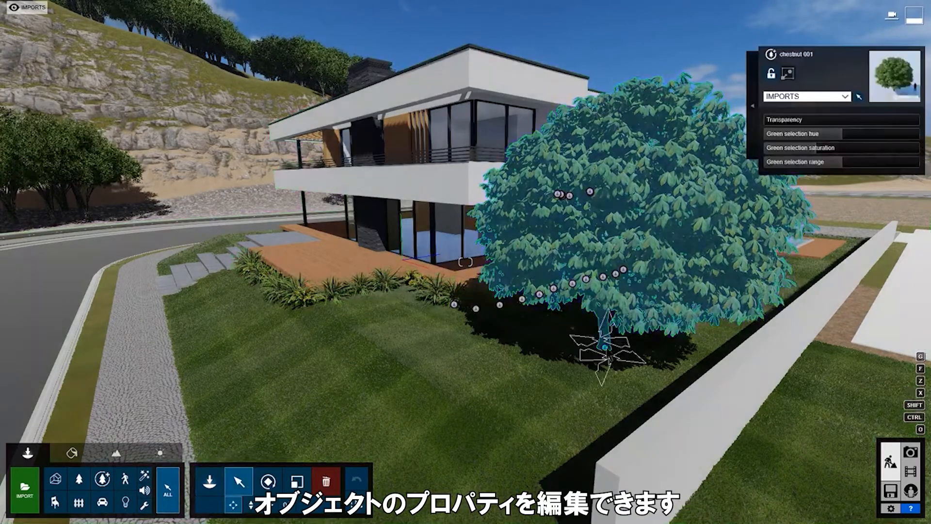
pyautogui.moveTo(775, 119); pyautogui.dragTo(844, 129)
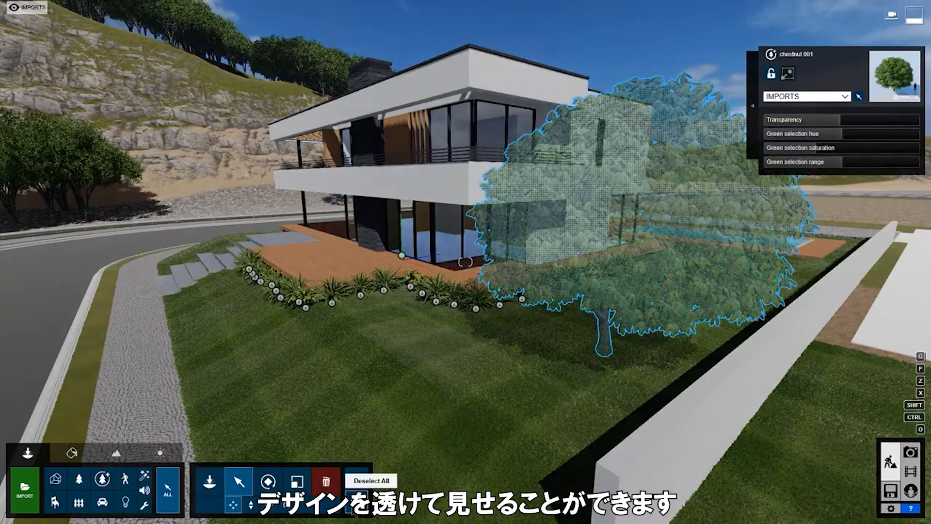
pyautogui.click(357, 480)
pyautogui.moveTo(31, 8)
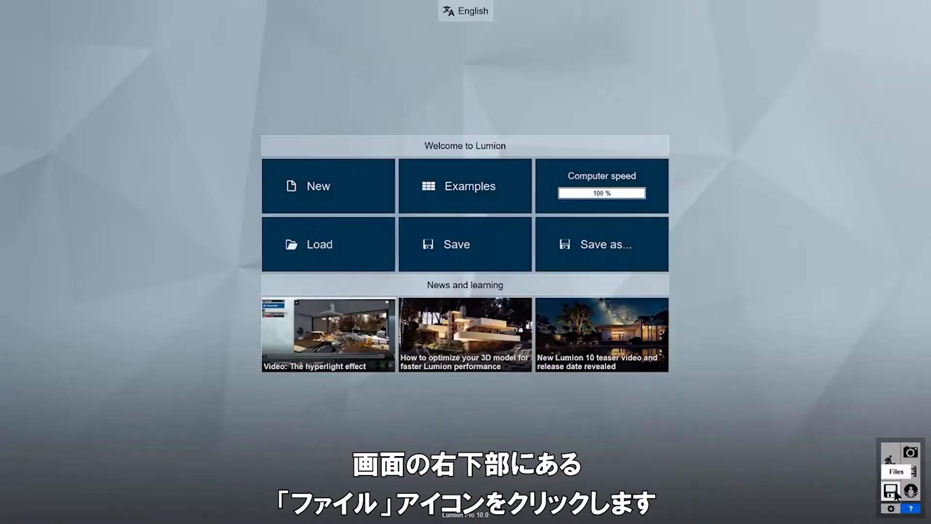
# Load the Villa Van Manen example project from the welcome menu's examples.
pyautogui.click(482, 189)
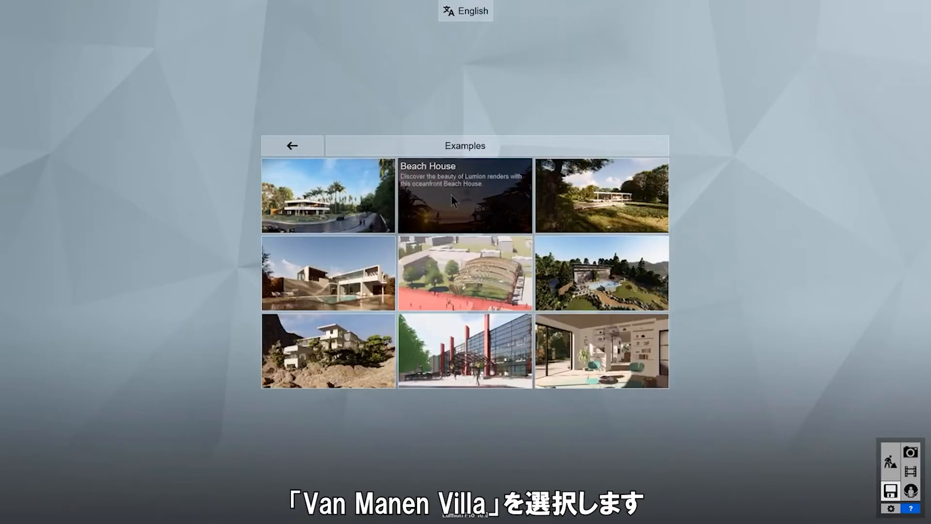
pyautogui.click(378, 205)
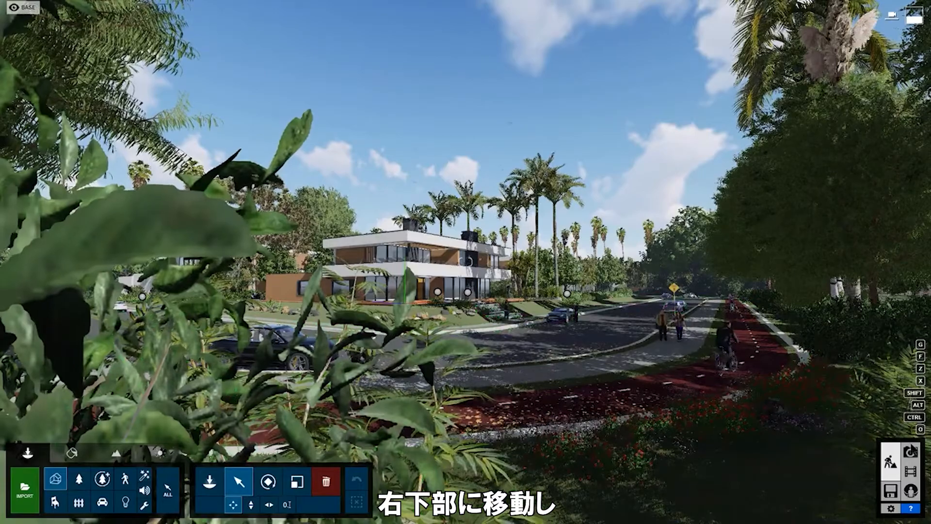
# In Photo mode, frame a street-corner view of the villa and store it as photo 8.
pyautogui.click(916, 457)
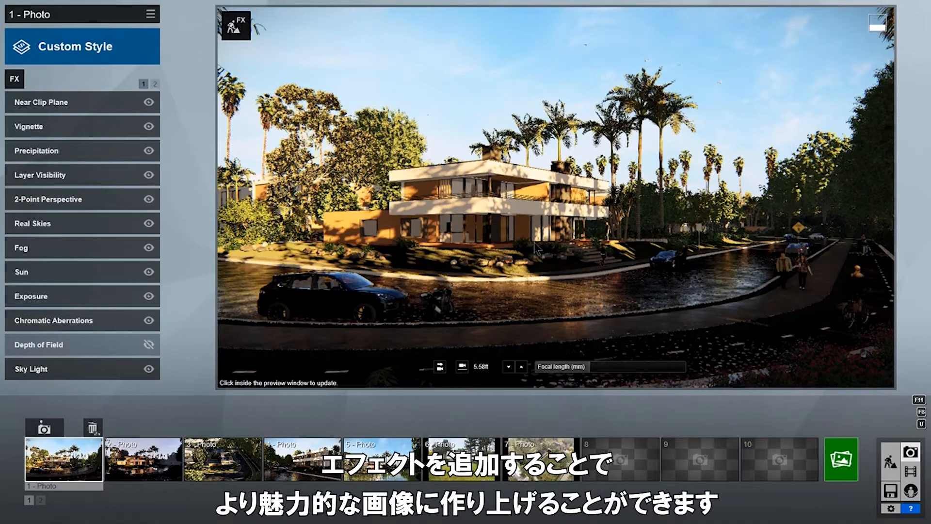
pyautogui.press('w')
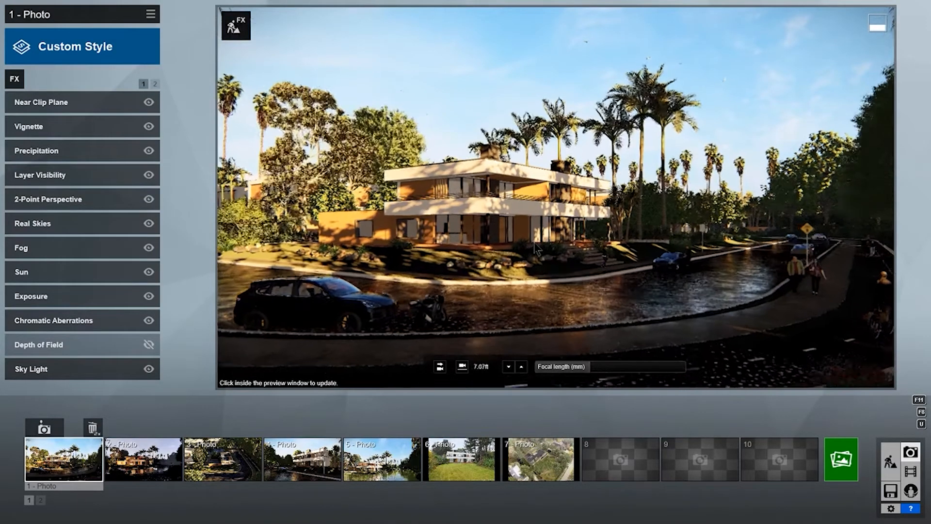
pyautogui.press('w')
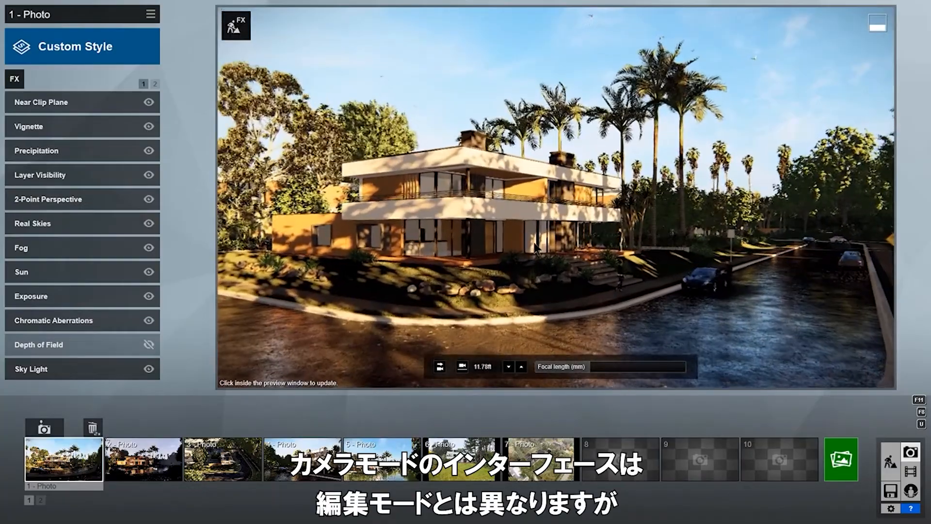
pyautogui.press('a')
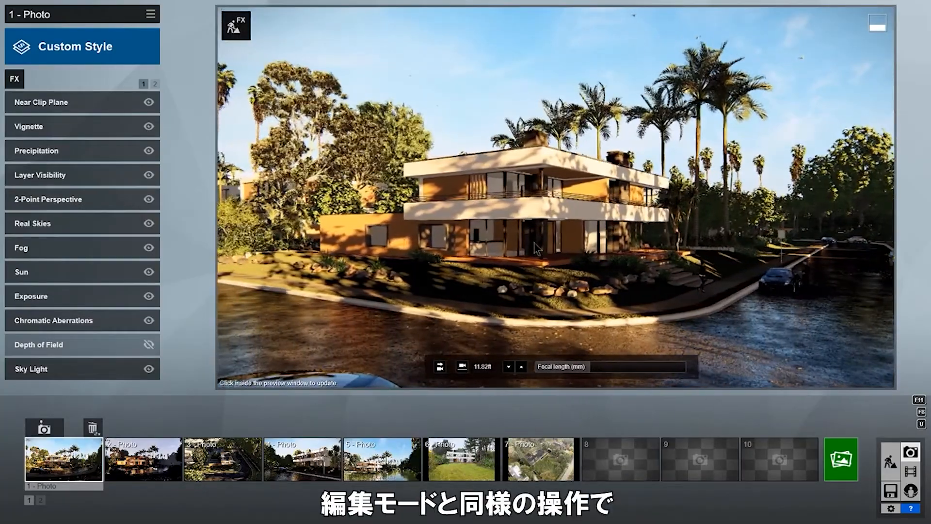
pyautogui.press('s')
pyautogui.press('d')
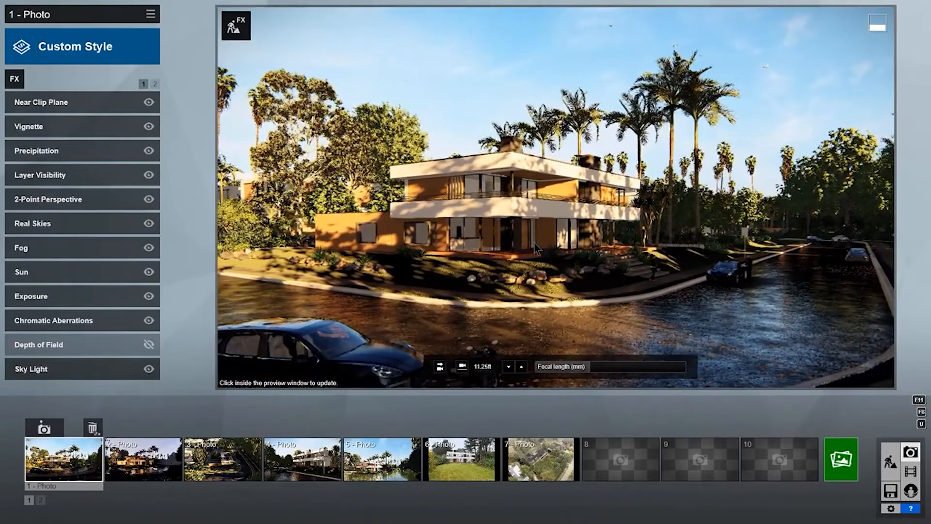
pyautogui.moveTo(612, 478)
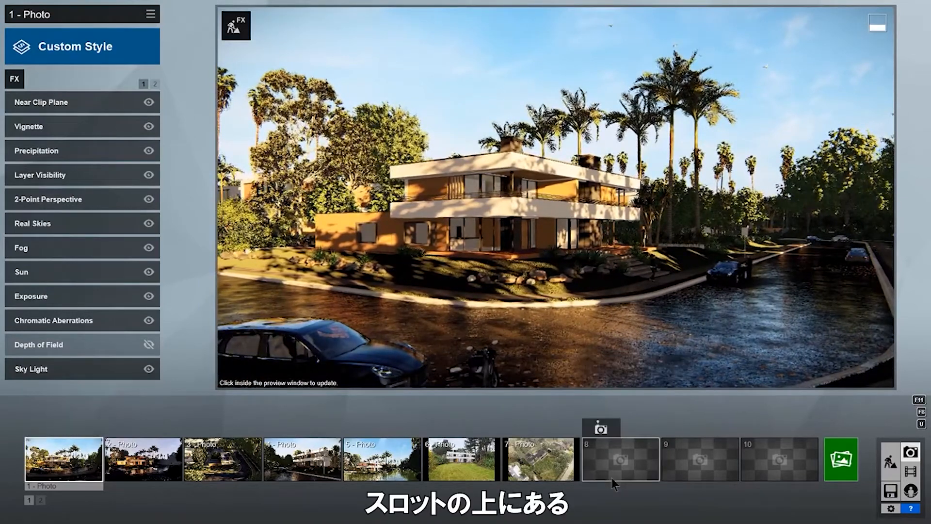
pyautogui.click(601, 428)
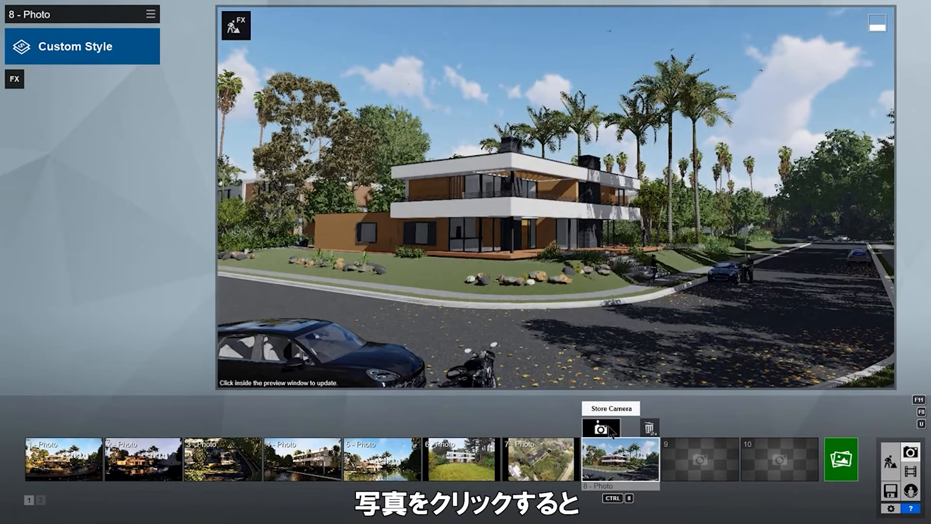
# Return to photo 1's view and render a high-quality preview of it.
pyautogui.moveTo(51, 477)
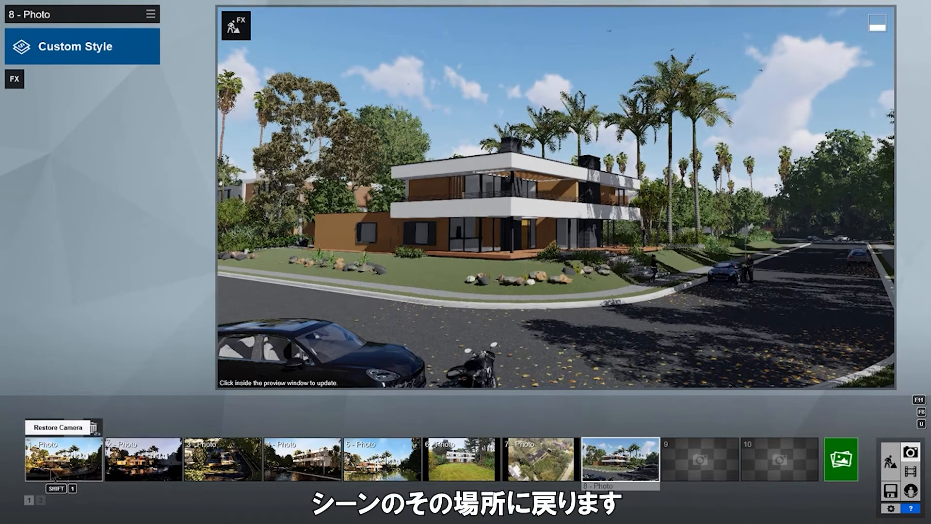
pyautogui.click(54, 477)
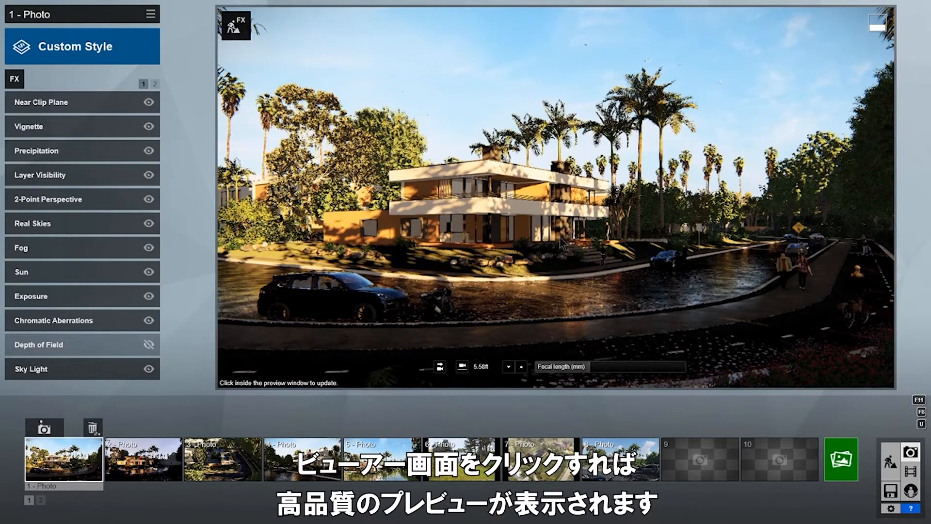
pyautogui.click(560, 237)
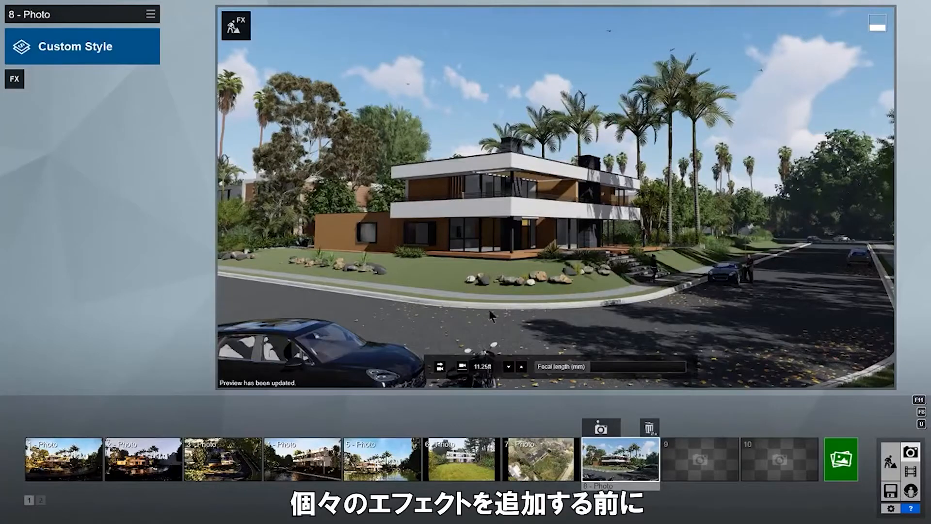
pyautogui.click(135, 56)
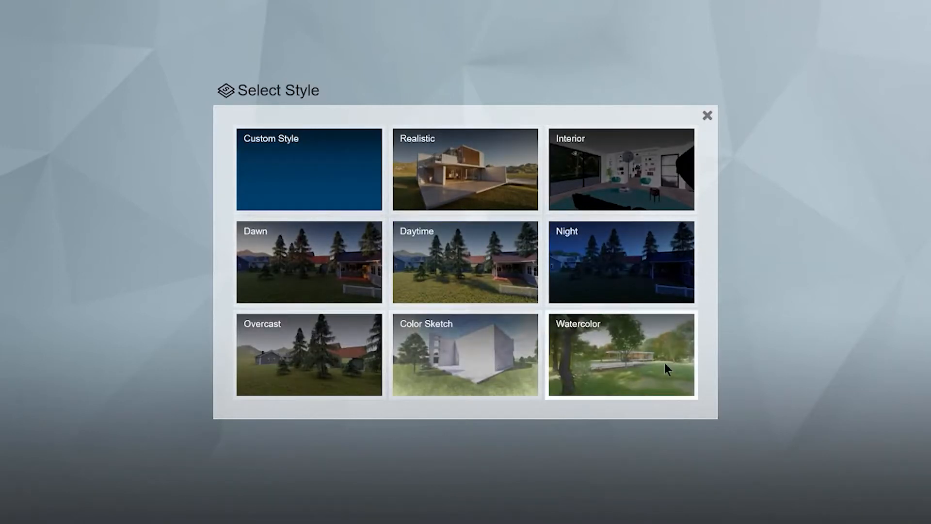
pyautogui.click(513, 191)
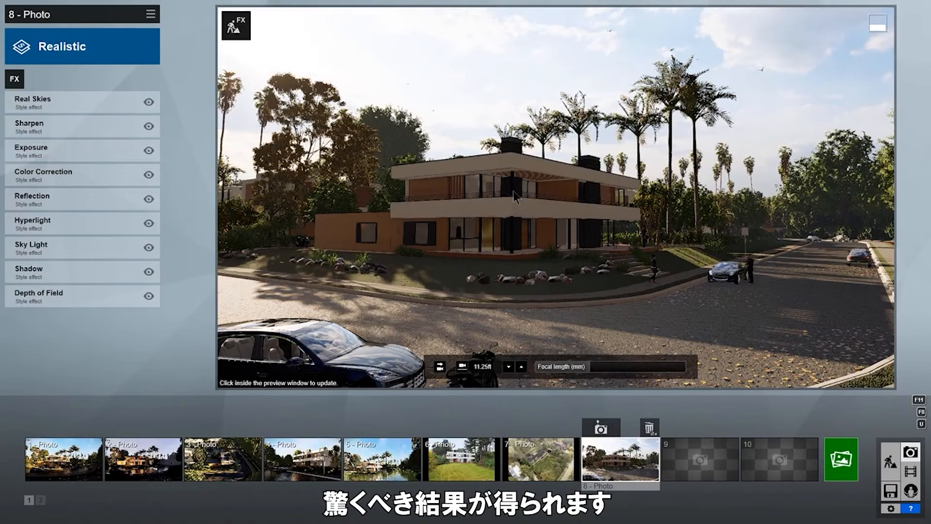
pyautogui.click(513, 190)
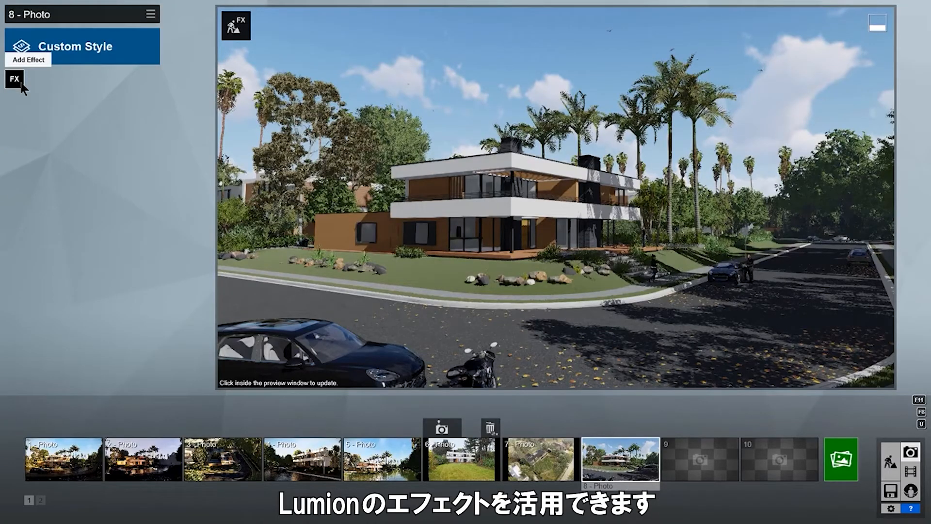
# Browse the effect categories from Weather to Advanced and add Real Skies to photo 8.
pyautogui.click(15, 79)
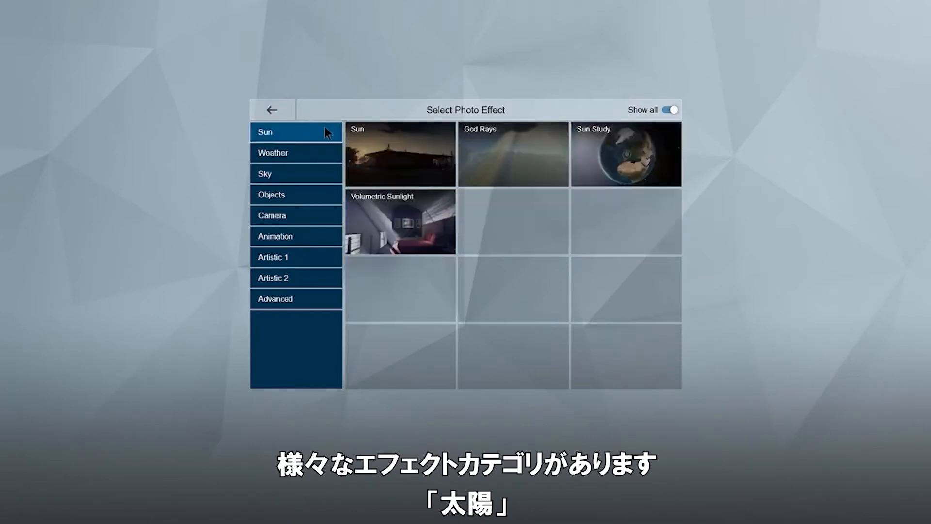
pyautogui.click(317, 151)
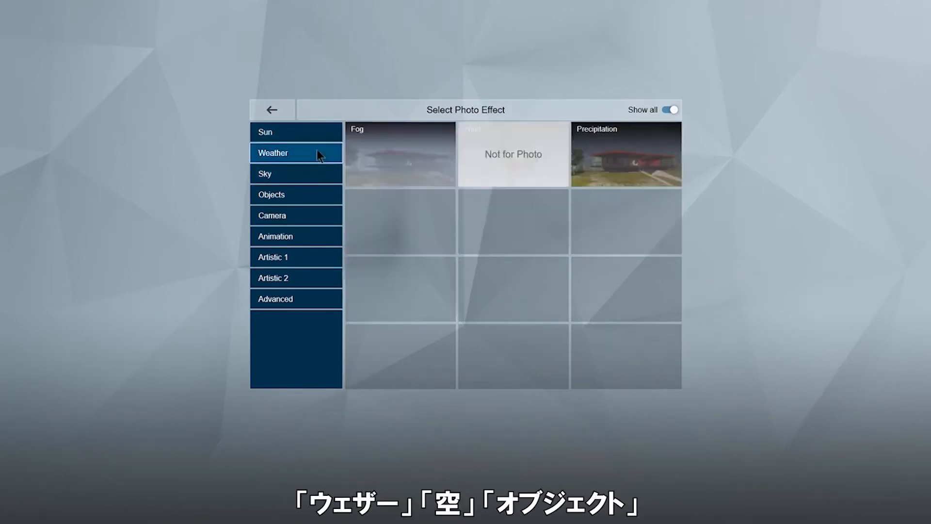
pyautogui.click(313, 176)
pyautogui.click(316, 195)
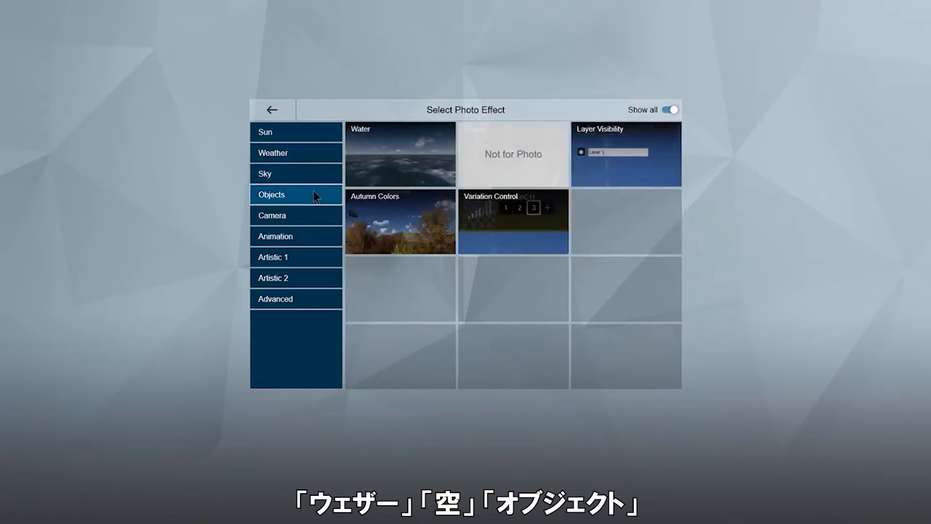
pyautogui.click(313, 219)
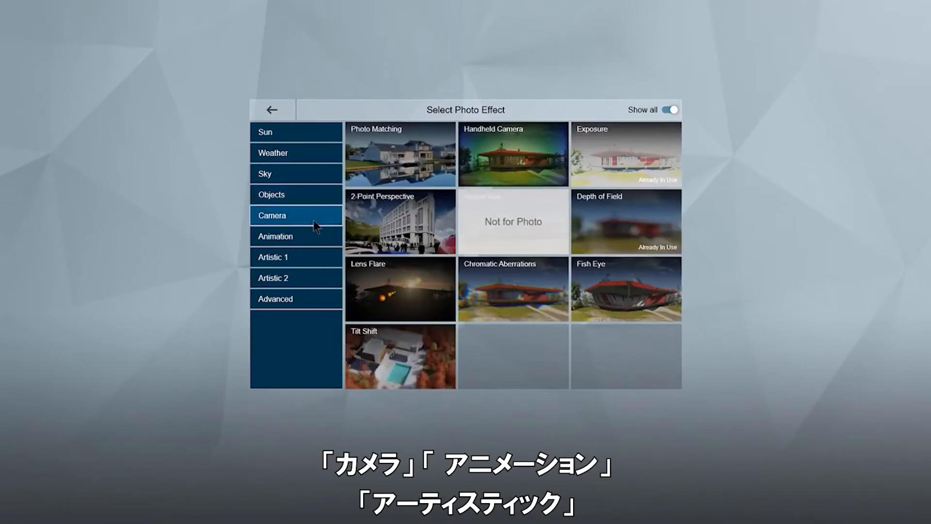
pyautogui.click(312, 237)
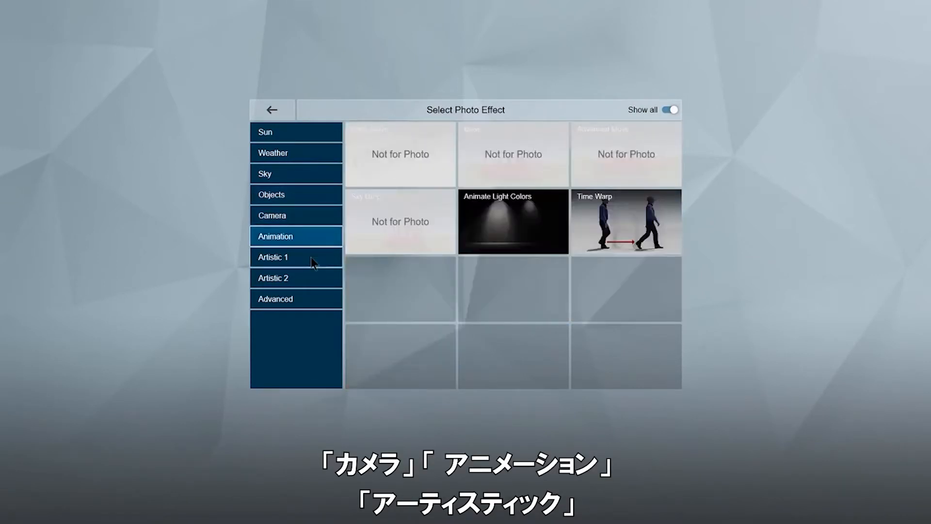
pyautogui.click(312, 262)
pyautogui.click(314, 283)
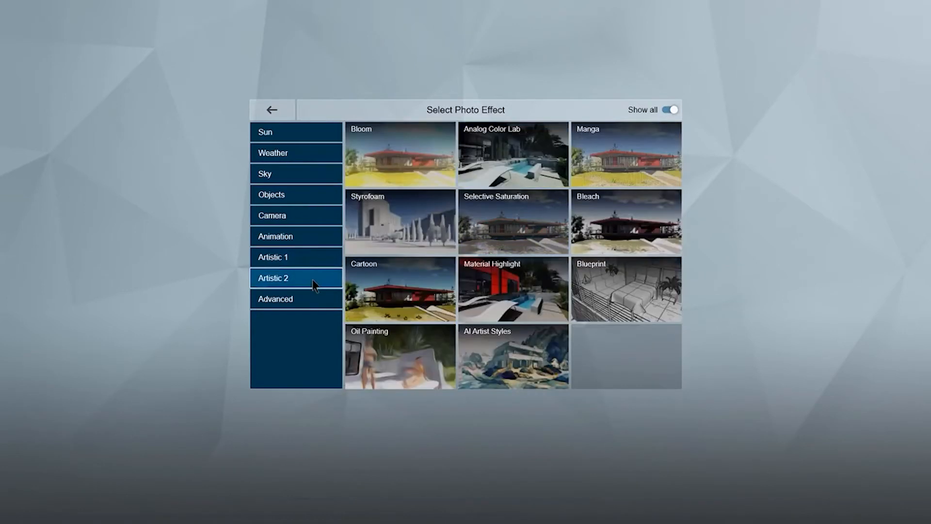
pyautogui.click(312, 303)
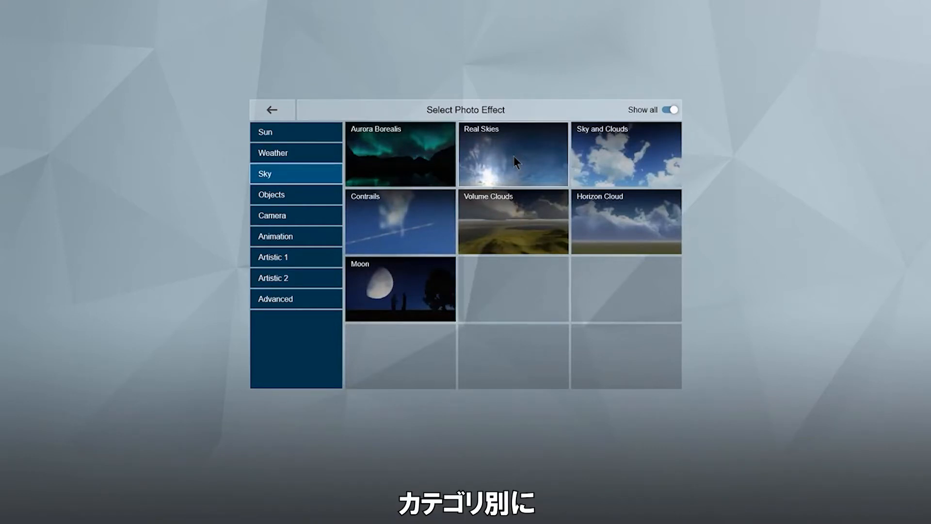
pyautogui.click(514, 155)
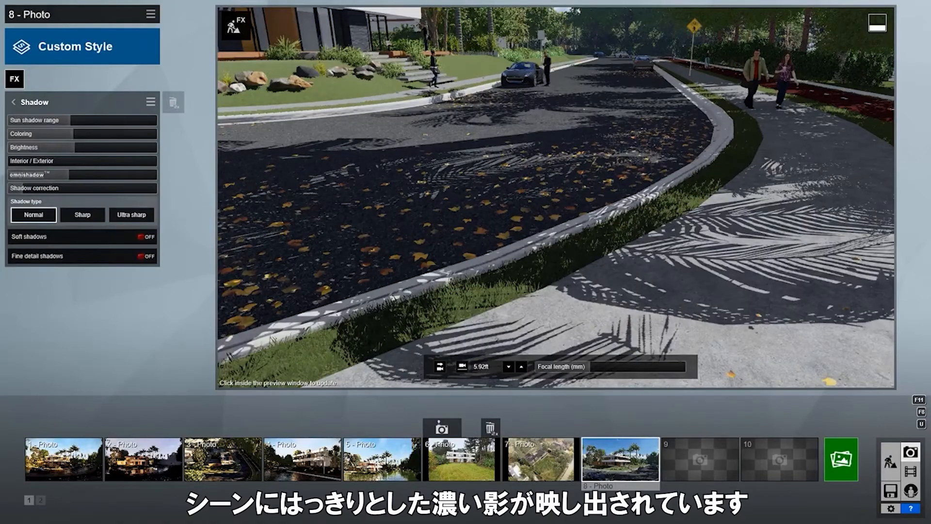
# Turn on soft and fine-detail shadows, and add a Reflection effect with speedray reflections enabled.
pyautogui.click(147, 236)
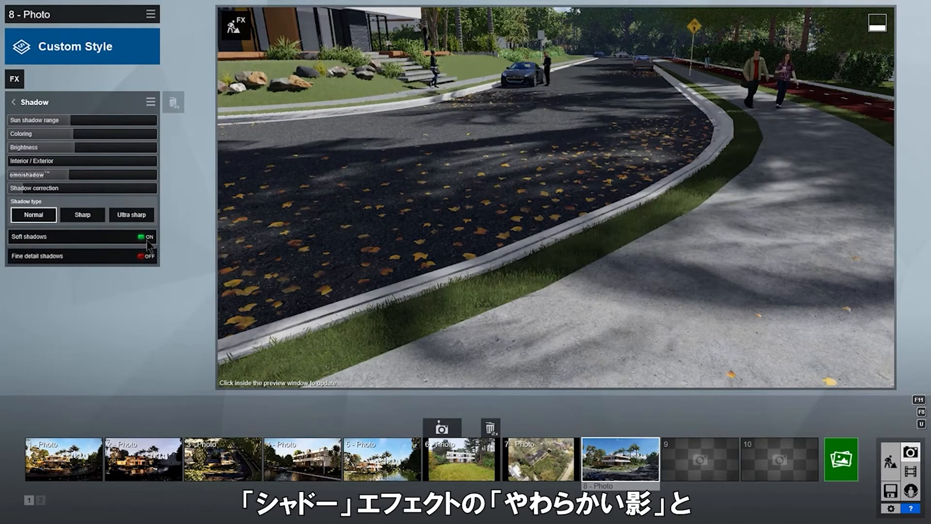
pyautogui.click(149, 258)
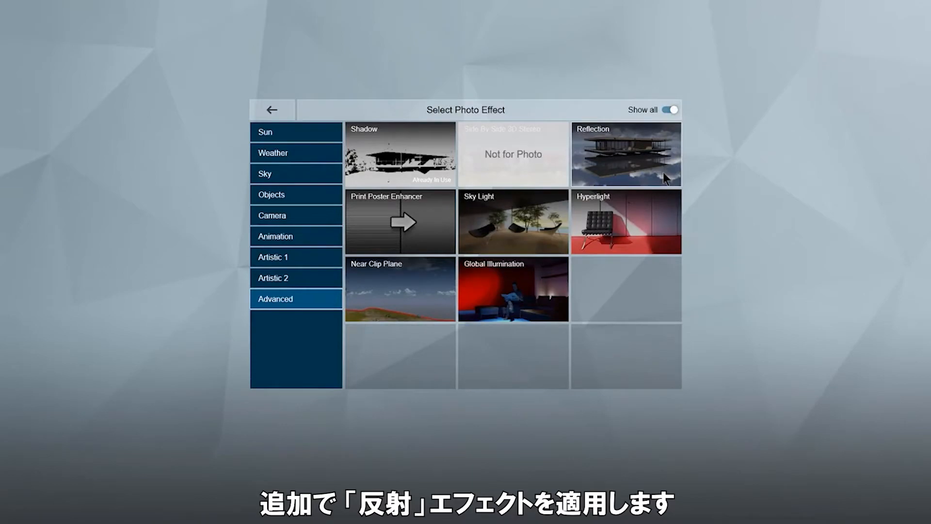
pyautogui.click(662, 172)
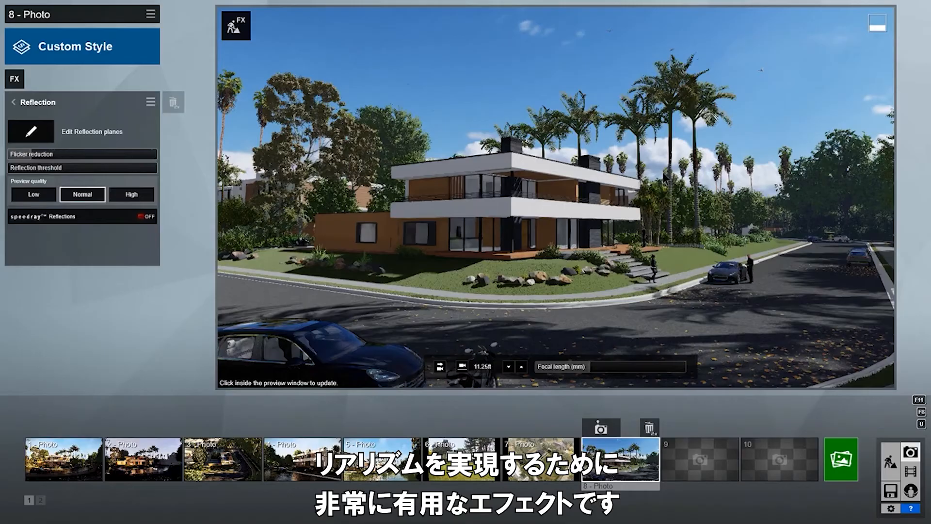
pyautogui.click(128, 219)
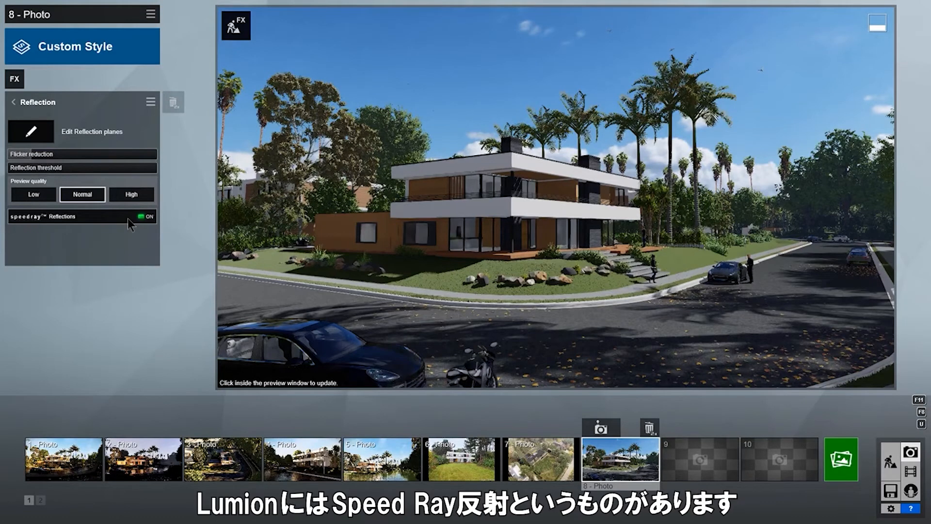
pyautogui.click(527, 333)
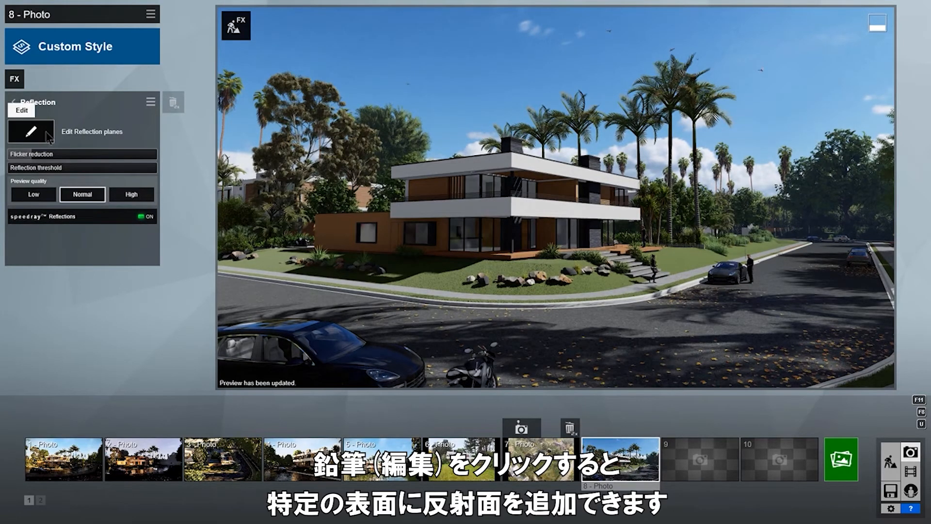
# Place three reflection planes: on the house facade, the upper facade and over the road.
pyautogui.click(46, 132)
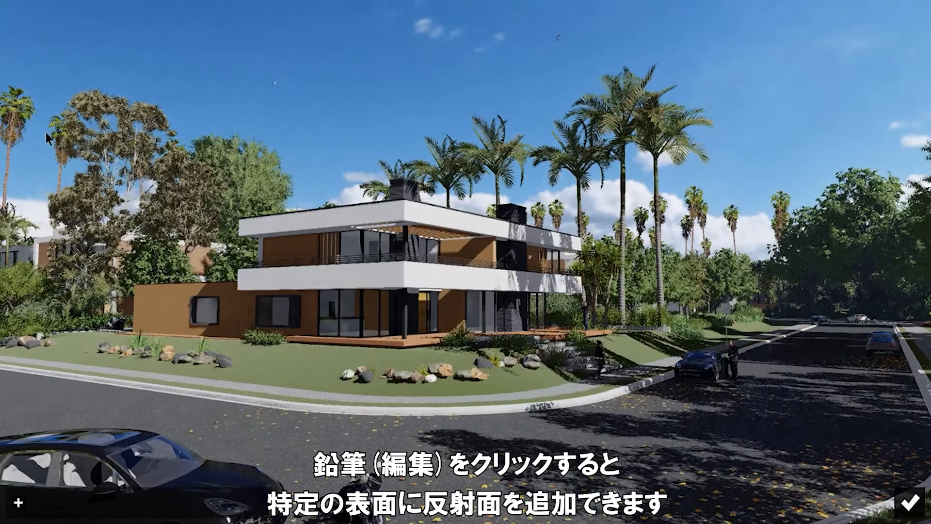
pyautogui.click(19, 503)
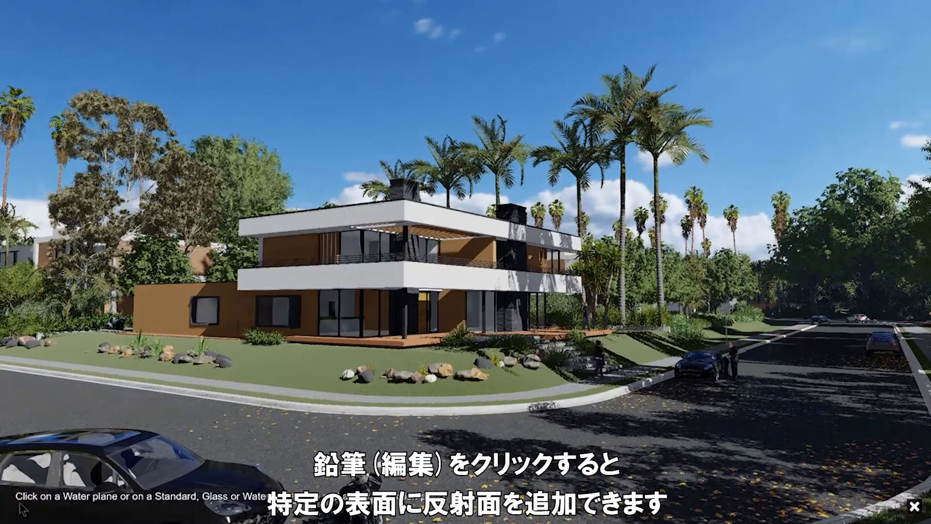
pyautogui.click(347, 246)
pyautogui.click(47, 501)
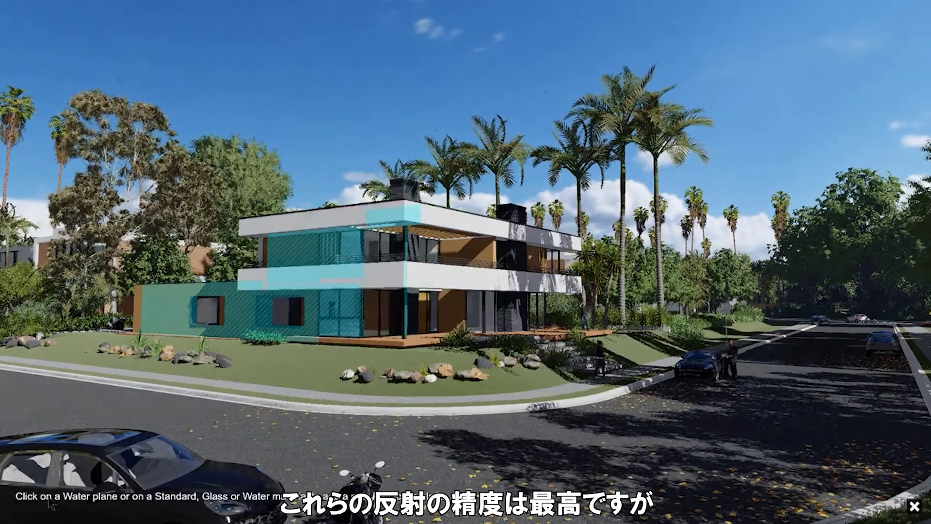
pyautogui.click(369, 247)
pyautogui.click(70, 503)
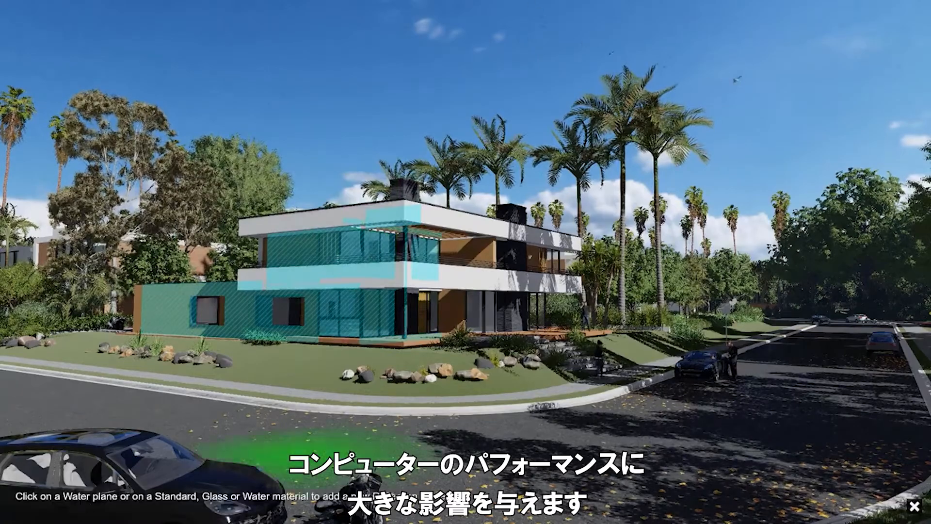
pyautogui.click(169, 485)
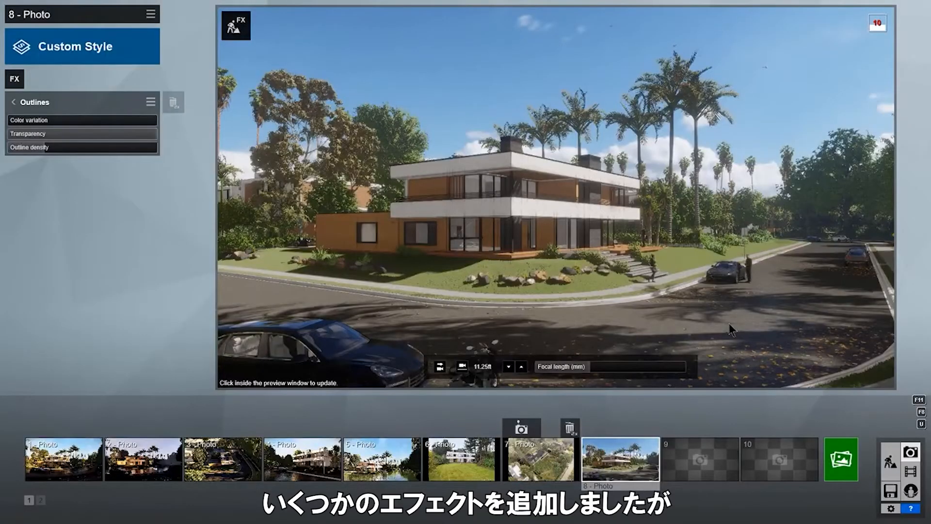
# Save photo 8's effect settings to a file as BD Effects.lme.
pyautogui.click(730, 322)
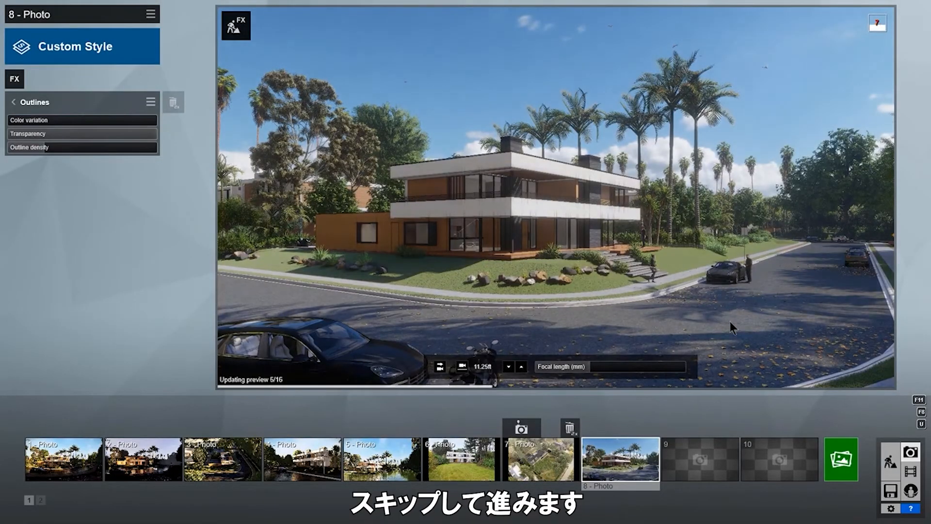
pyautogui.click(151, 14)
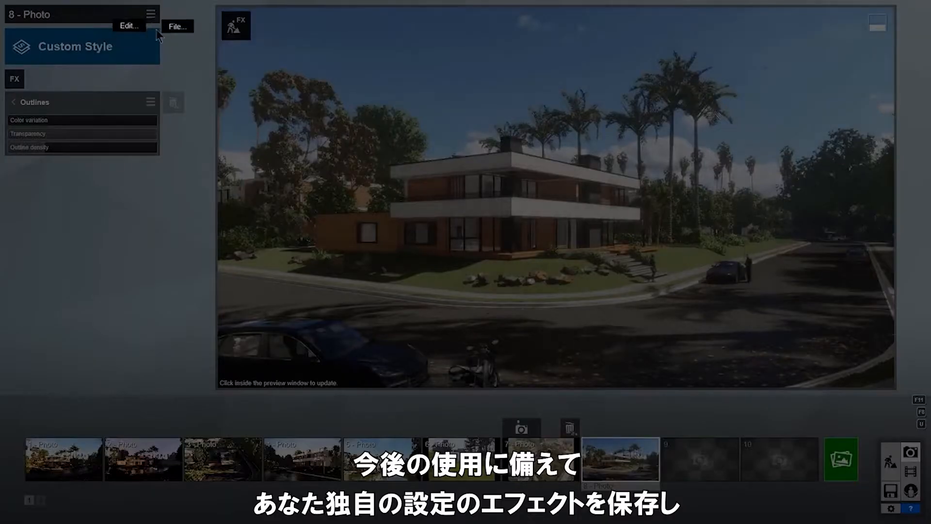
pyautogui.click(132, 42)
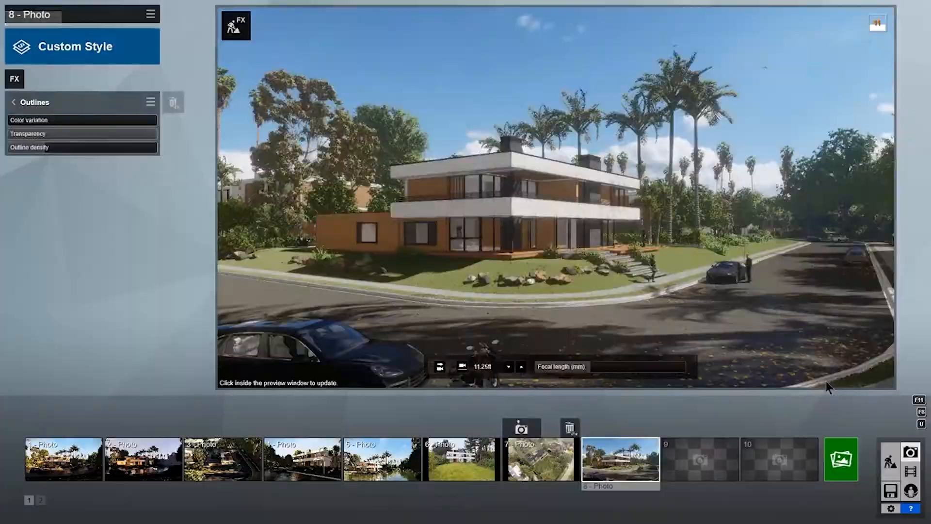
# Load the BD Effects.lme settings file onto photo 9.
pyautogui.click(151, 14)
pyautogui.moveTo(175, 28)
pyautogui.click(222, 37)
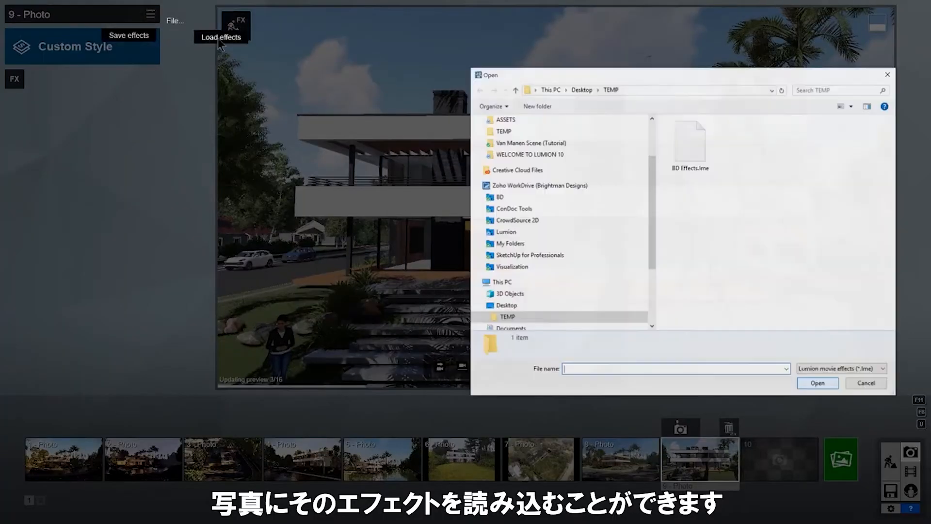
pyautogui.click(695, 139)
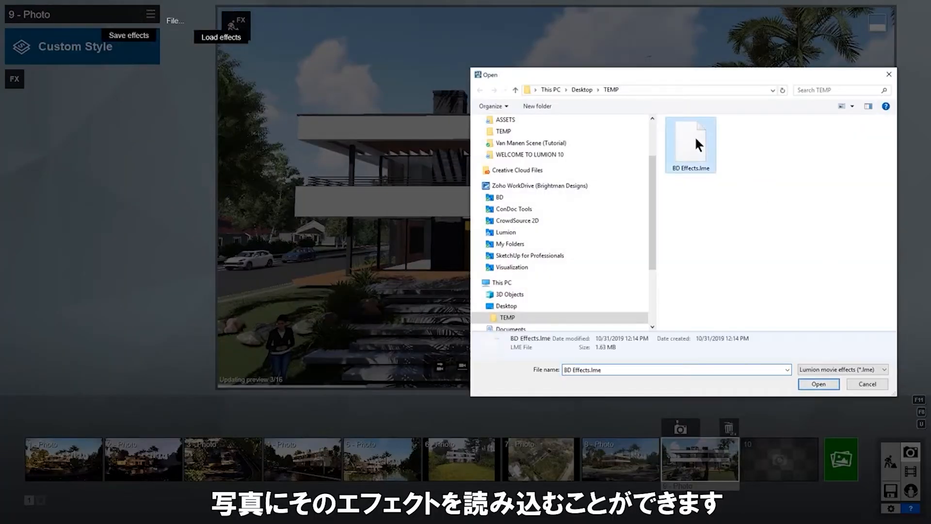
pyautogui.click(829, 386)
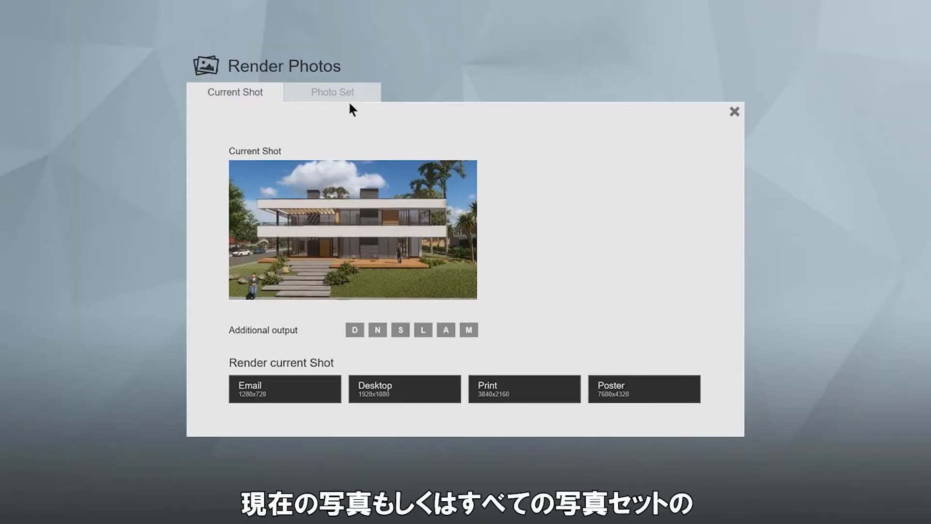
# Go to the Photo Set view, then switch over to Movie mode.
pyautogui.click(350, 98)
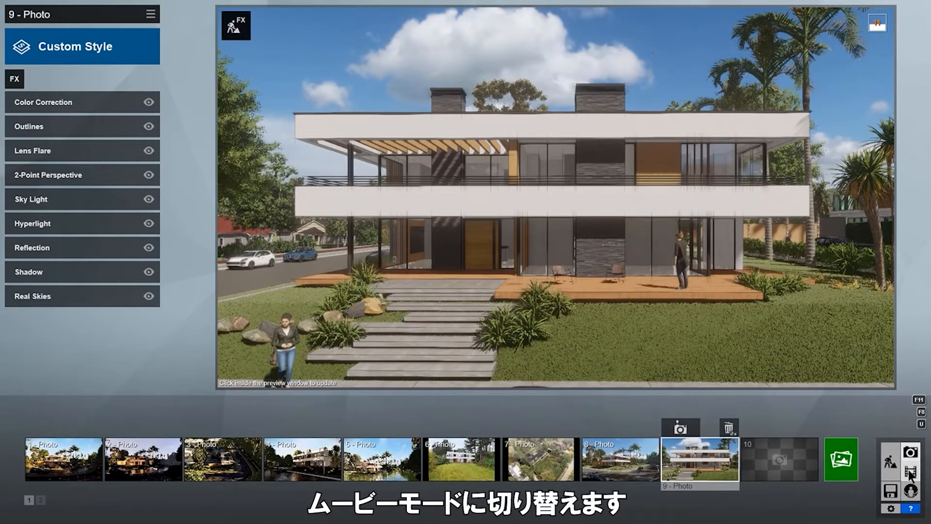
pyautogui.click(910, 470)
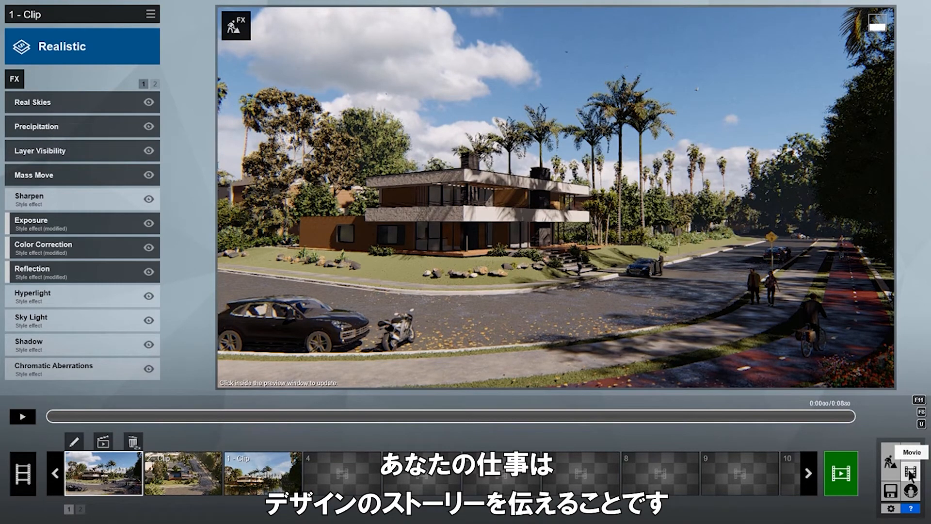
# Start a new clip in slot 4 and record camera keyframes around the villa.
pyautogui.click(351, 470)
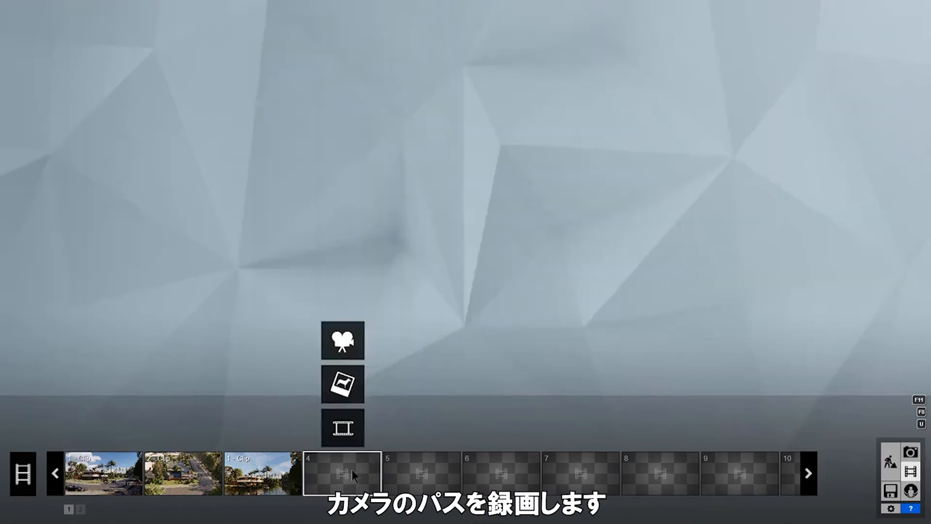
pyautogui.click(359, 349)
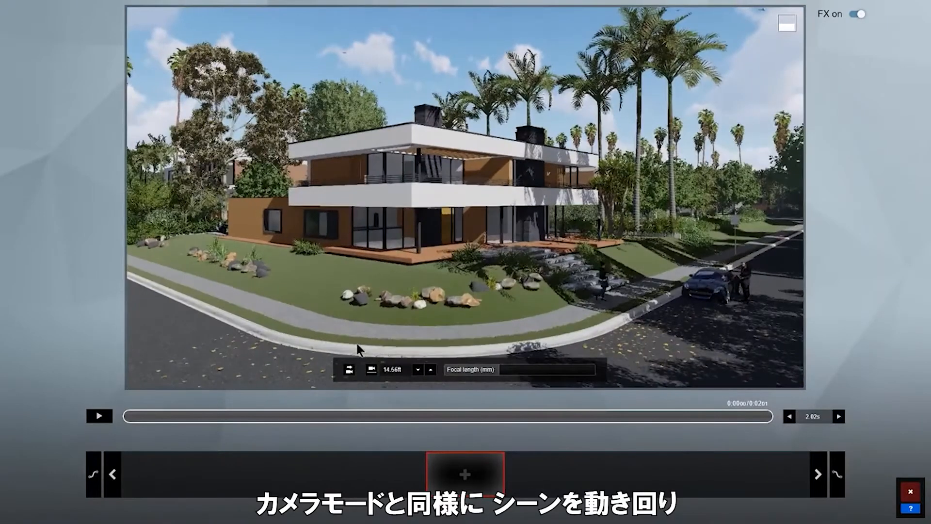
pyautogui.click(458, 480)
pyautogui.moveTo(451, 311); pyautogui.dragTo(387, 310, button='right')
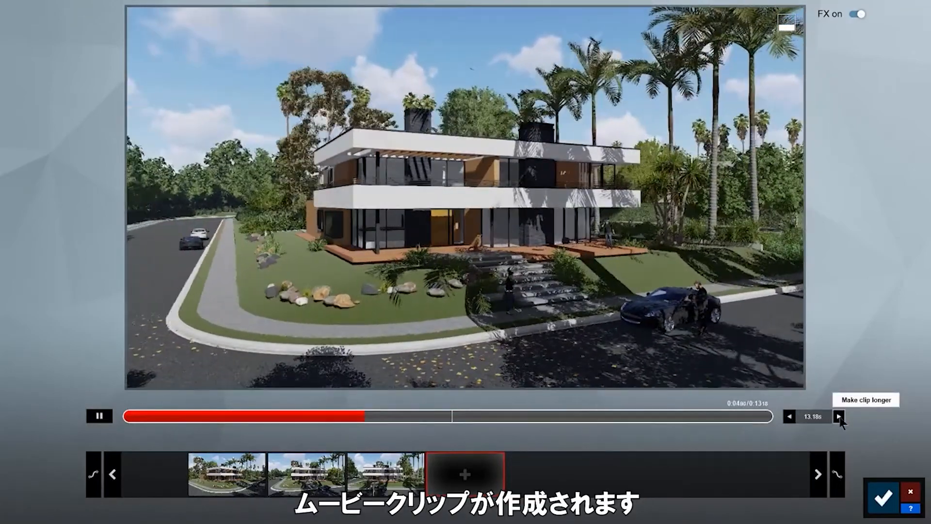
# Make the clip 12 seconds with a linear ease-in, move it to second place, and play it.
pyautogui.click(838, 416)
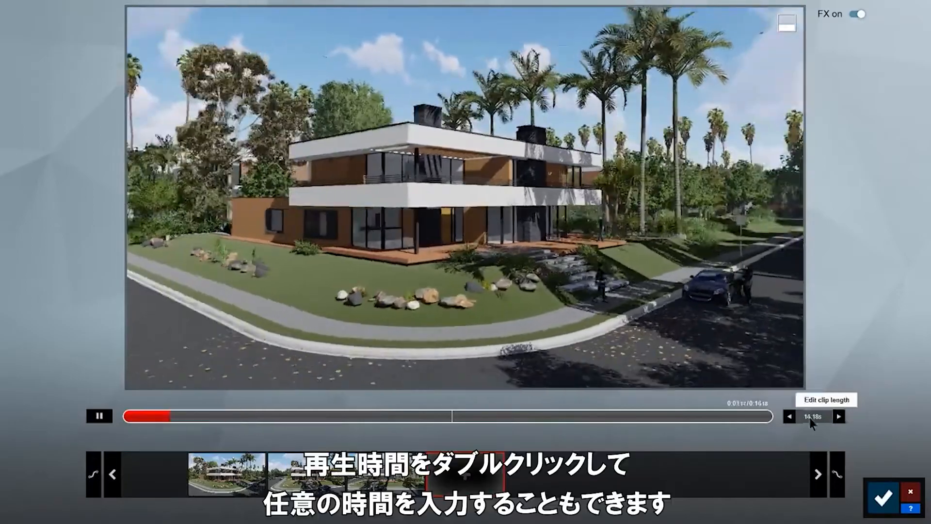
pyautogui.doubleClick(811, 417)
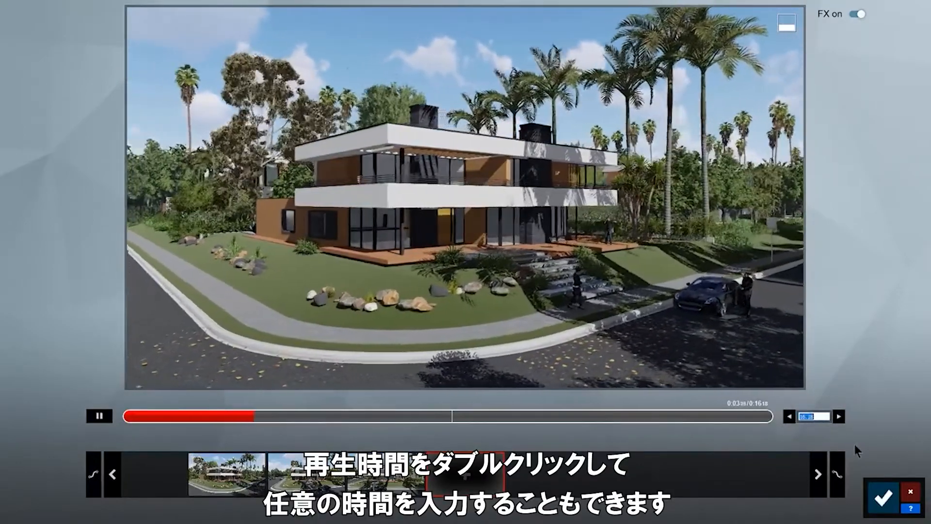
pyautogui.write('12')
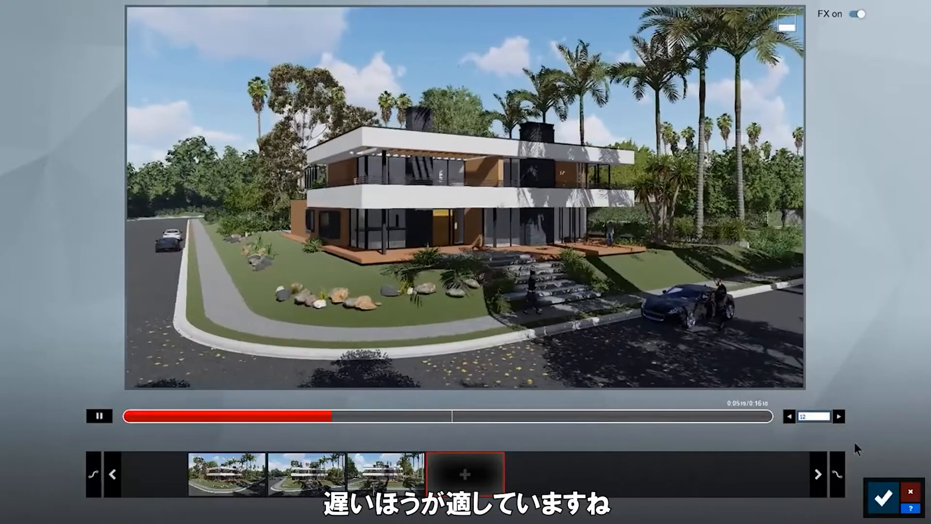
pyautogui.press('Return')
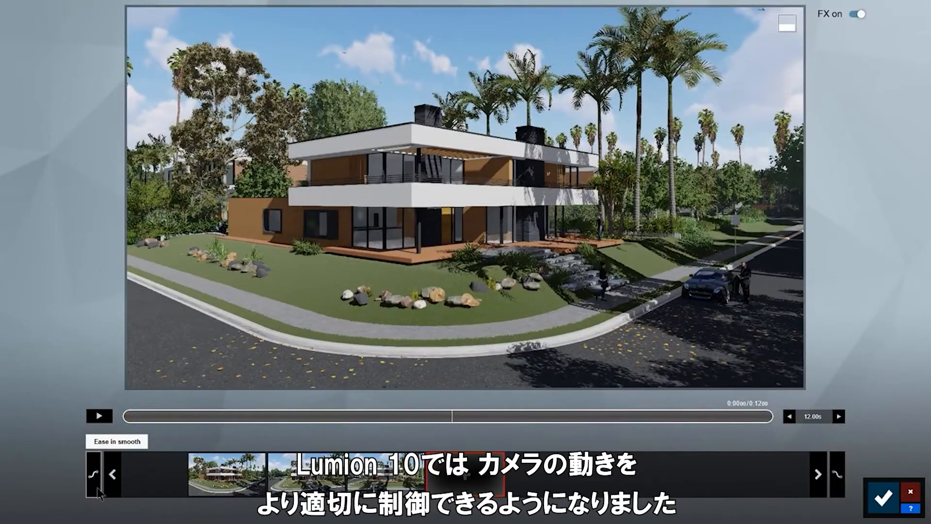
pyautogui.click(94, 474)
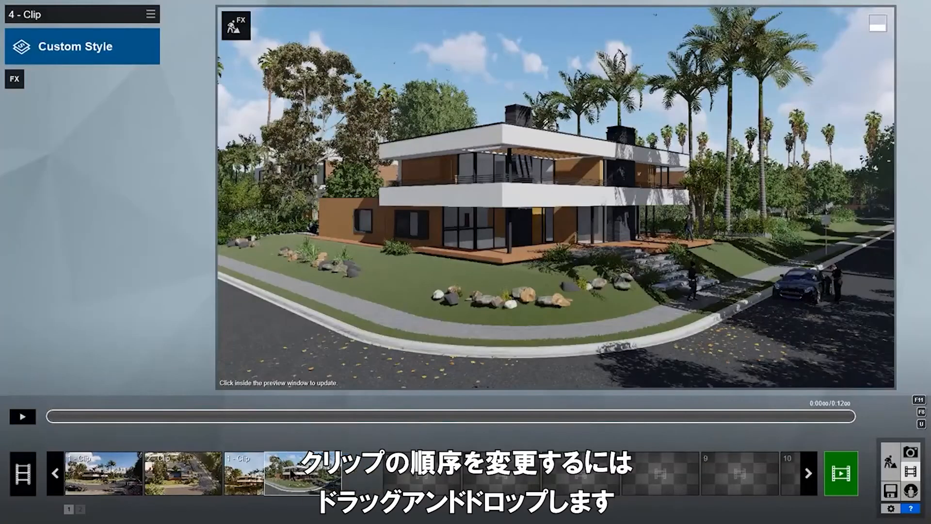
pyautogui.moveTo(321, 490); pyautogui.dragTo(201, 490)
pyautogui.click(22, 417)
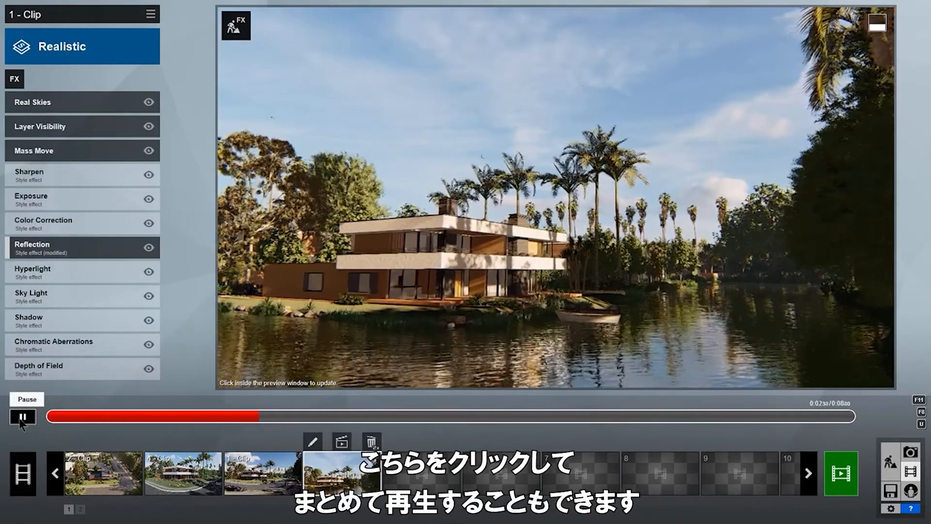
# Preview the entire movie, load BD Effects.lme onto clip 4, and browse Real Skies night skies.
pyautogui.click(27, 468)
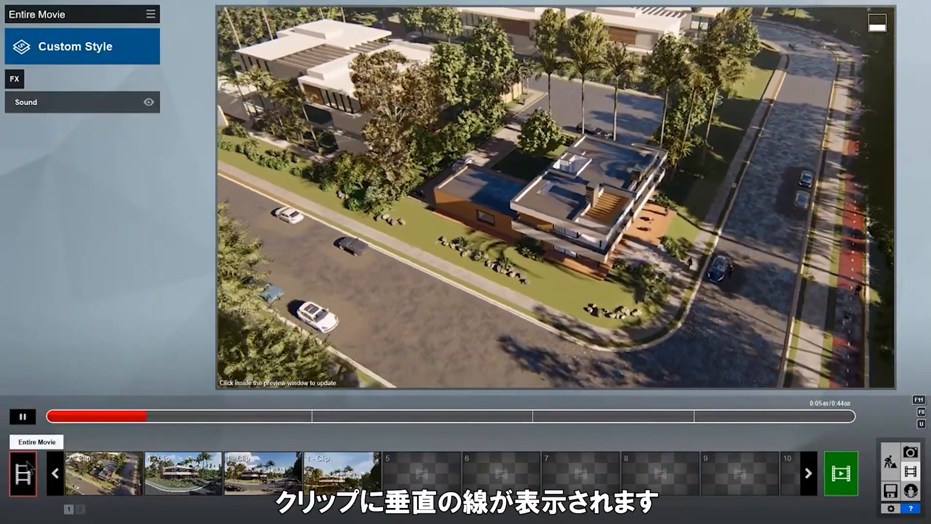
pyautogui.moveTo(310, 422); pyautogui.dragTo(822, 425)
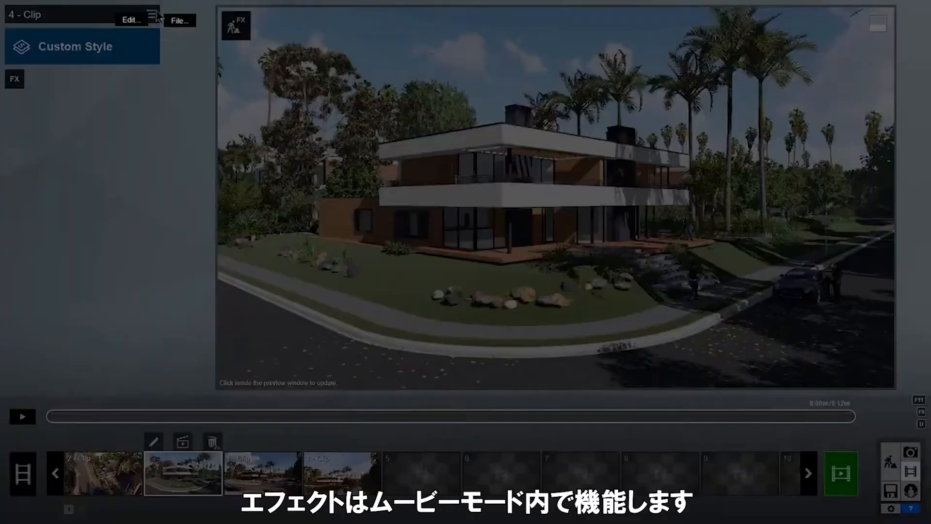
pyautogui.click(178, 21)
pyautogui.click(226, 37)
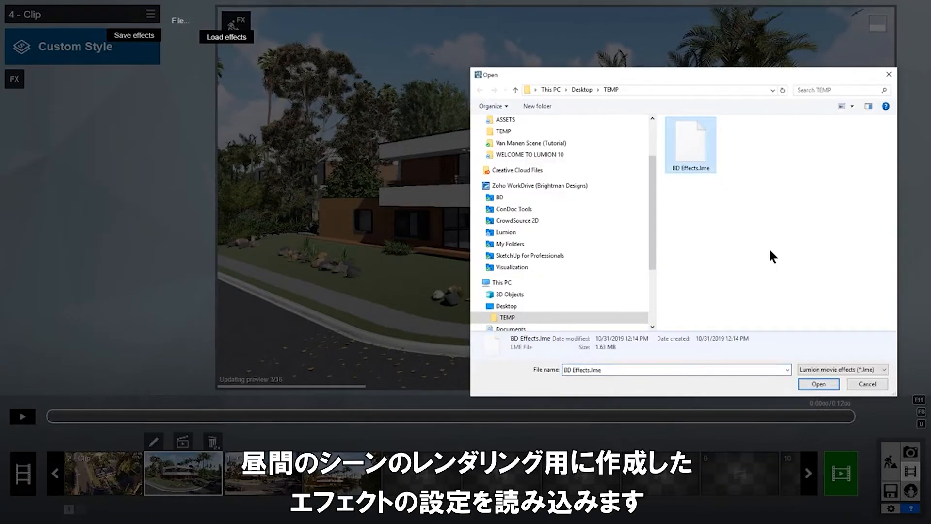
pyautogui.click(819, 383)
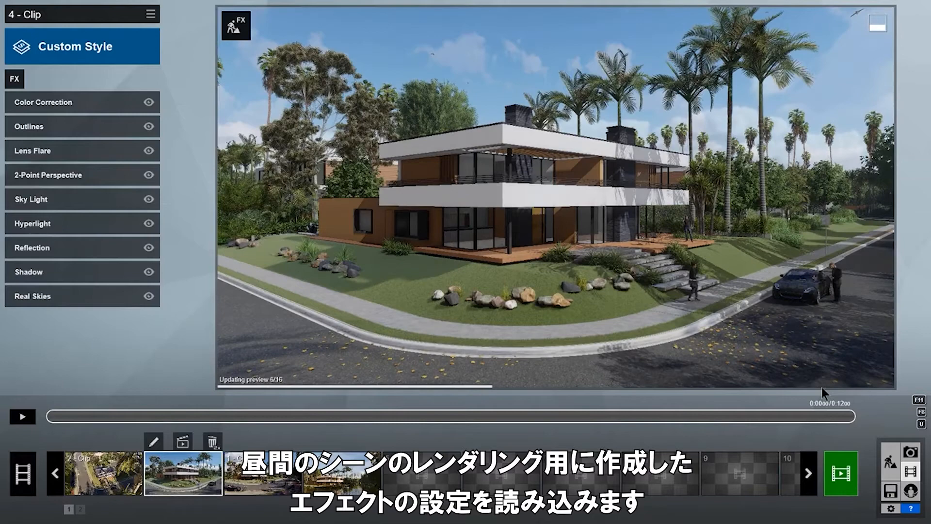
pyautogui.click(32, 295)
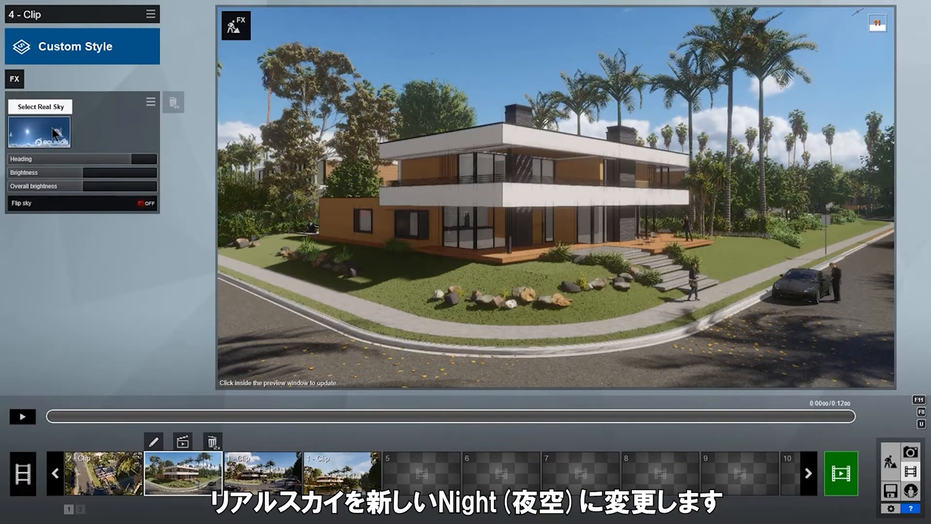
pyautogui.click(55, 134)
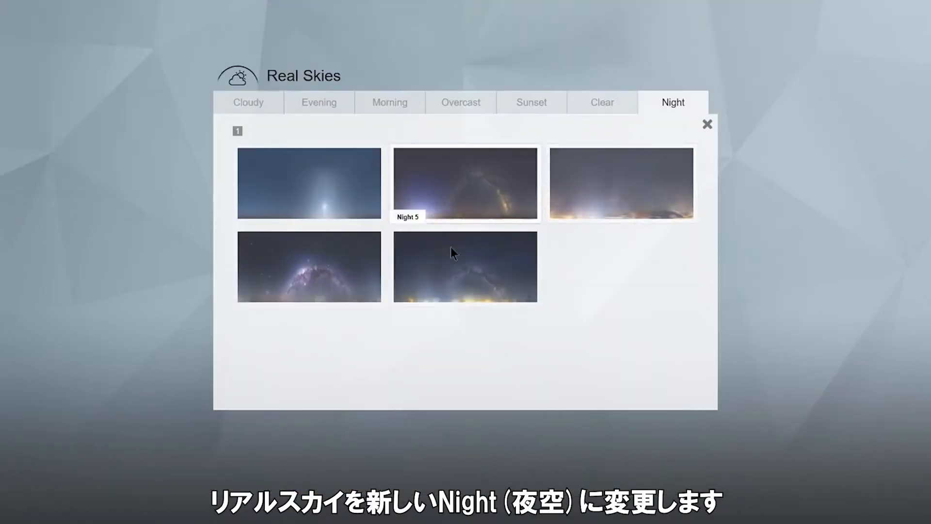
# Set a Milky Way night sky, show the Lights Outside layer, and add Aurora Borealis at 0.2 brightness.
pyautogui.click(361, 294)
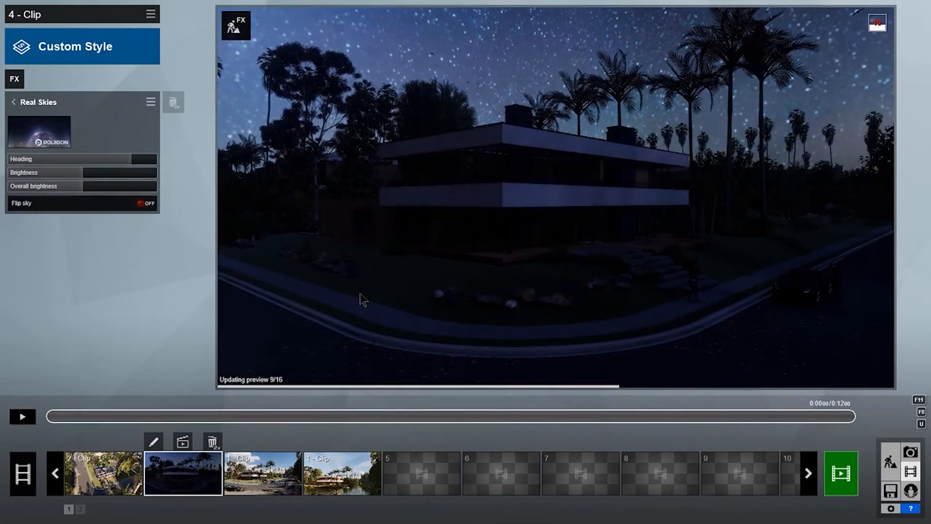
pyautogui.click(14, 80)
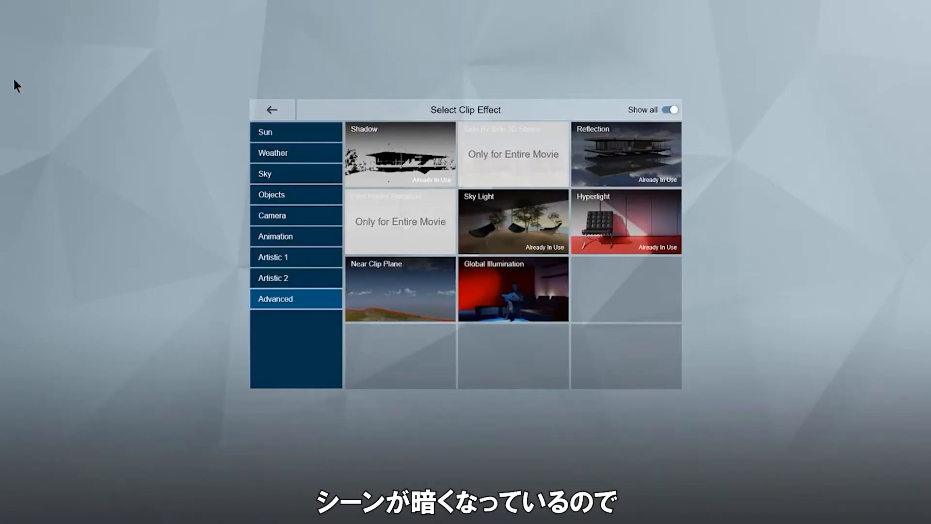
pyautogui.click(273, 198)
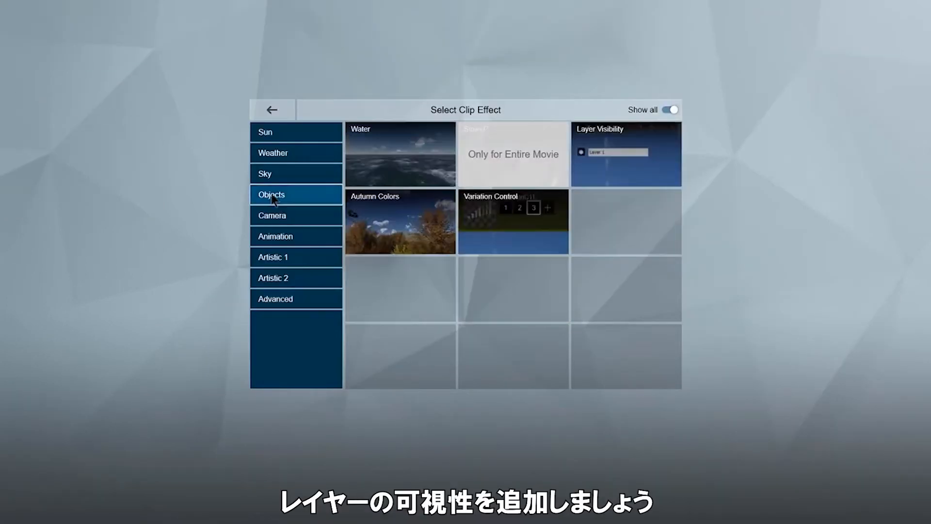
pyautogui.click(662, 168)
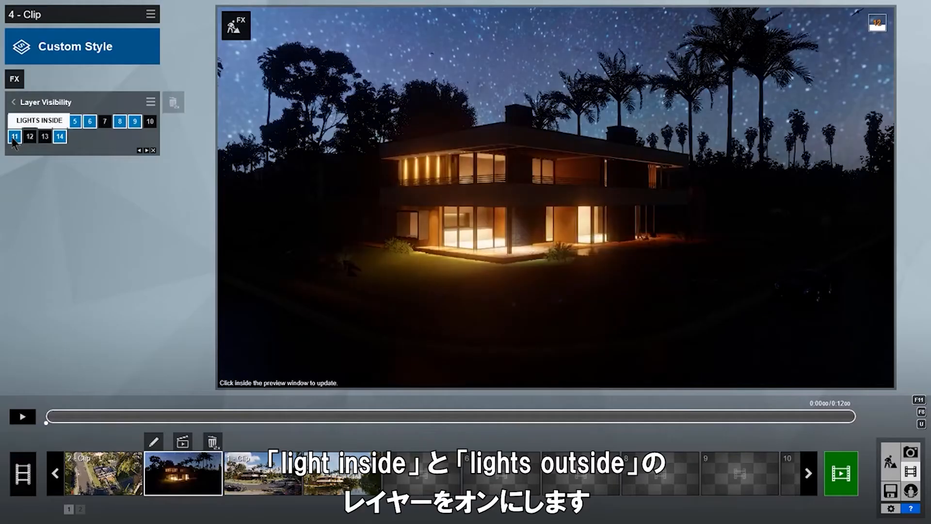
pyautogui.click(151, 121)
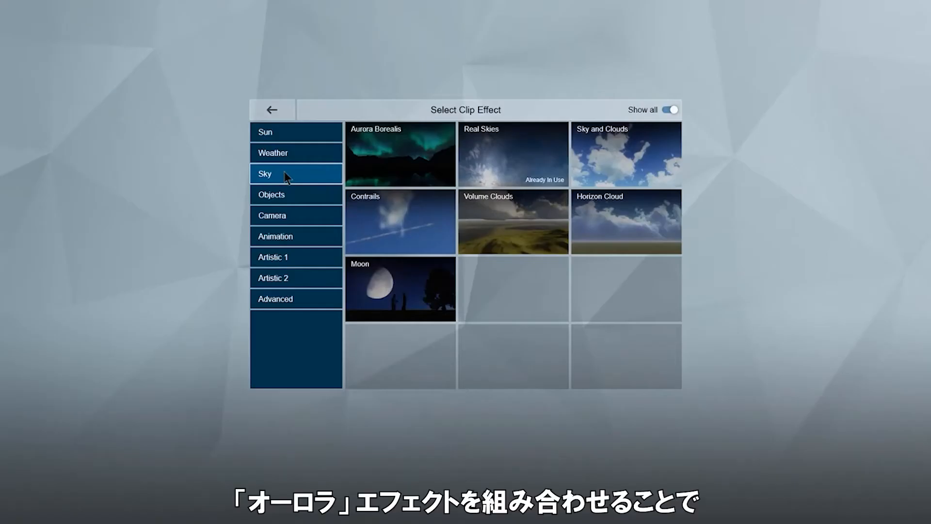
pyautogui.click(430, 168)
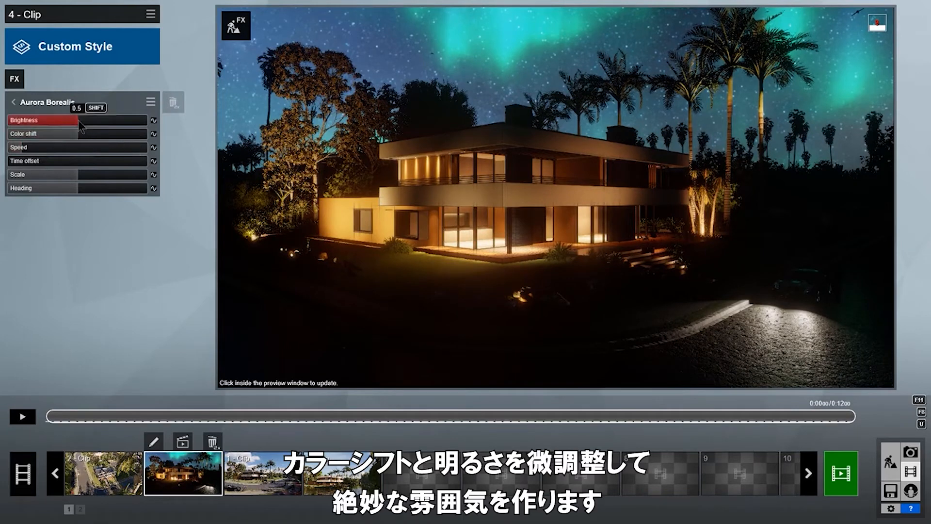
pyautogui.moveTo(60, 124); pyautogui.dragTo(125, 143)
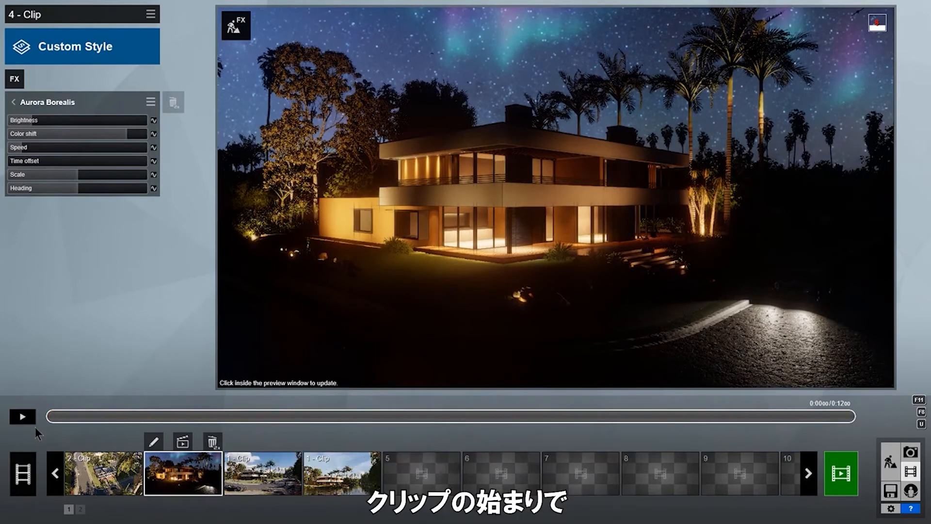
# Keyframe the aurora's Time offset at clip start and end, raising it past 46.3s, then preview.
pyautogui.click(154, 162)
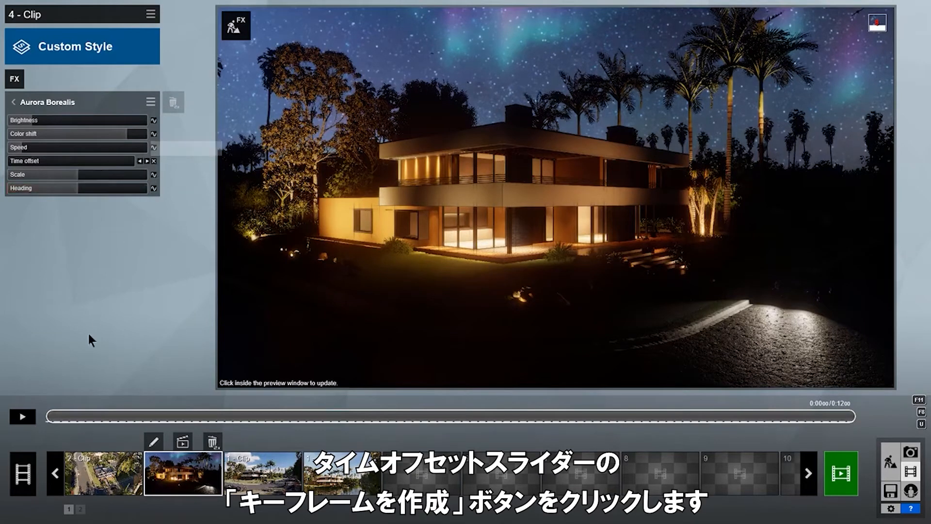
pyautogui.click(62, 415)
pyautogui.moveTo(88, 415); pyautogui.dragTo(854, 417)
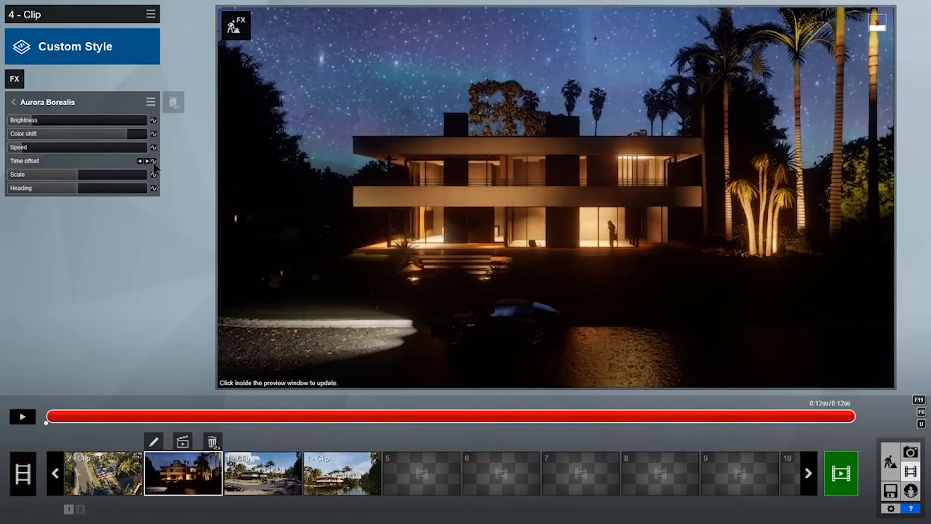
pyautogui.click(154, 162)
pyautogui.moveTo(9, 162); pyautogui.dragTo(134, 172)
pyautogui.click(595, 195)
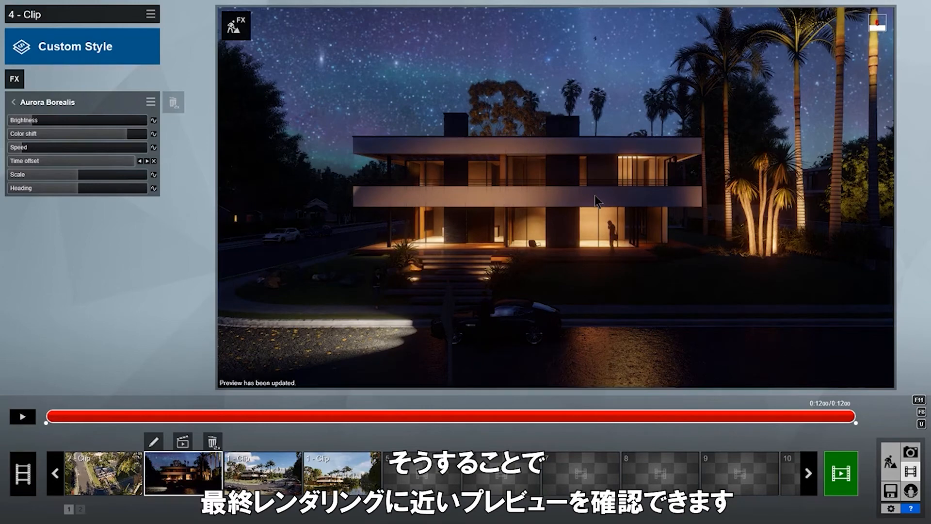
pyautogui.click(30, 417)
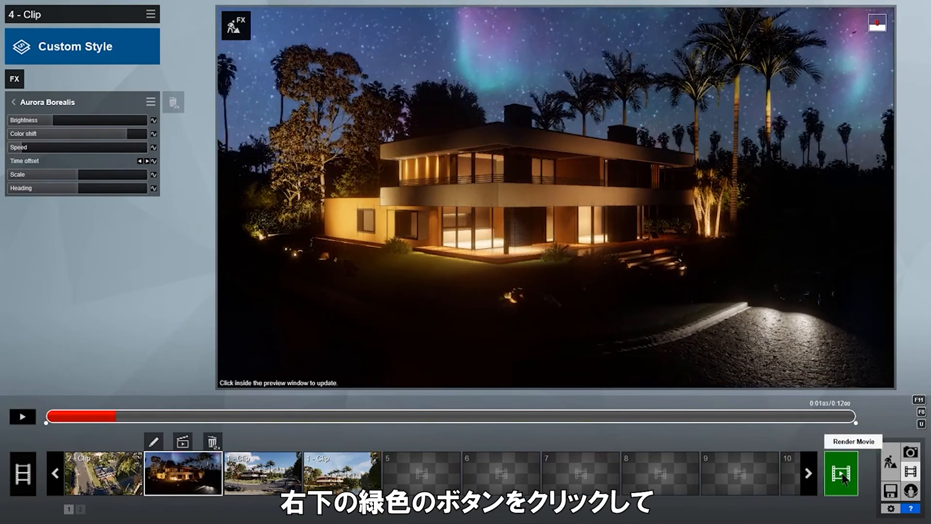
# Set the entire-movie render to five-star quality in Full HD and save it as MP4.
pyautogui.click(841, 475)
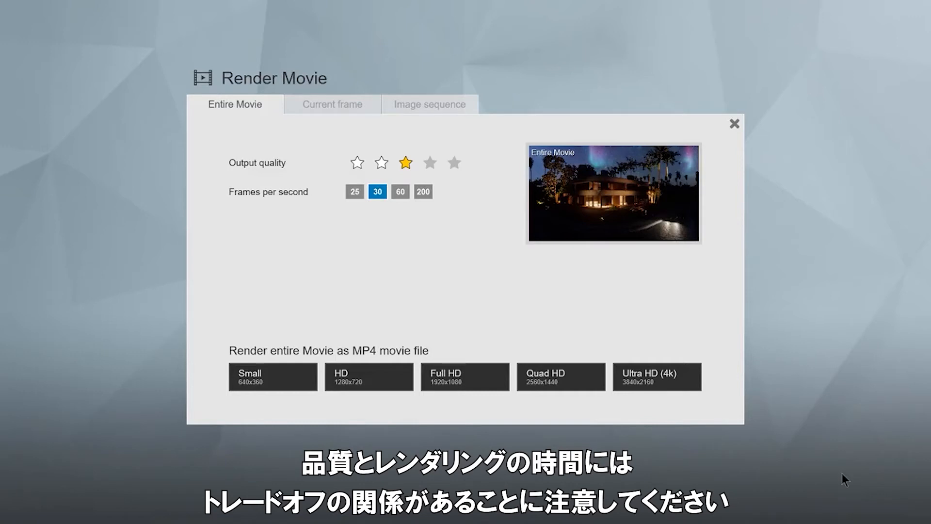
pyautogui.click(454, 164)
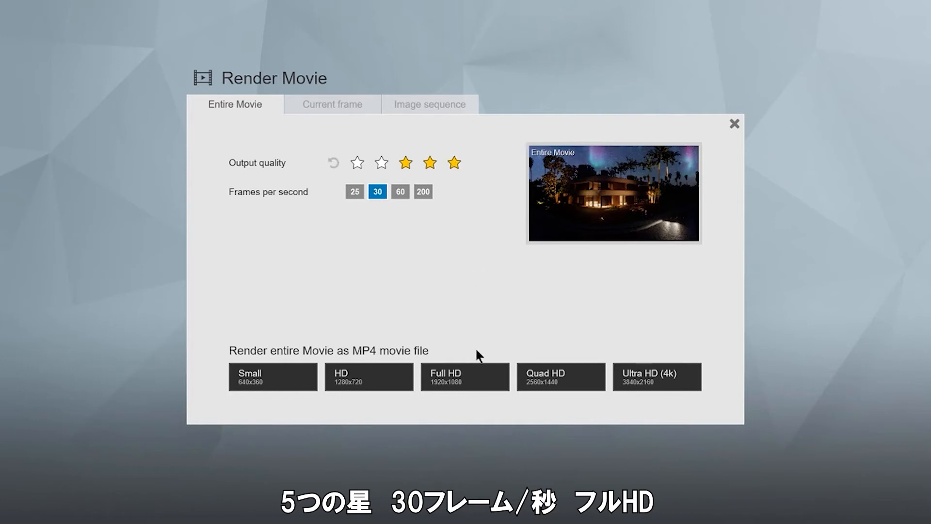
pyautogui.click(489, 383)
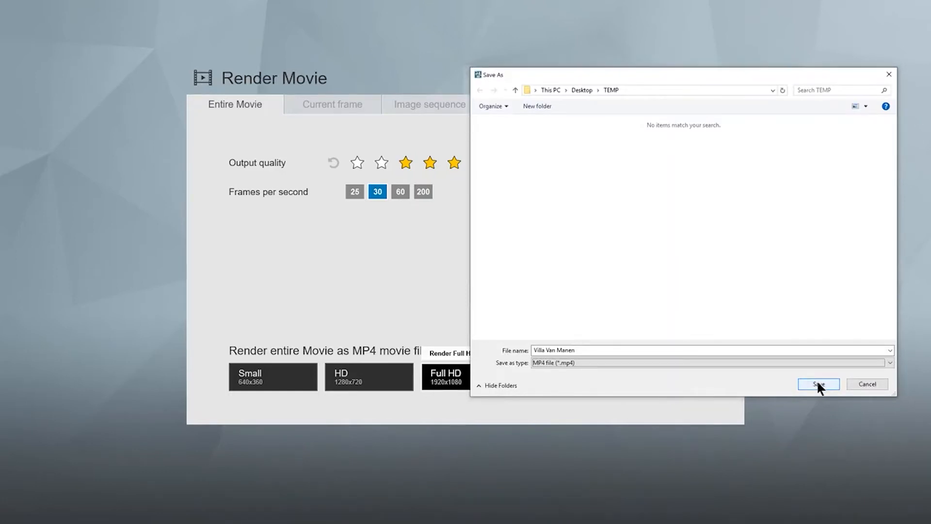
pyautogui.click(817, 384)
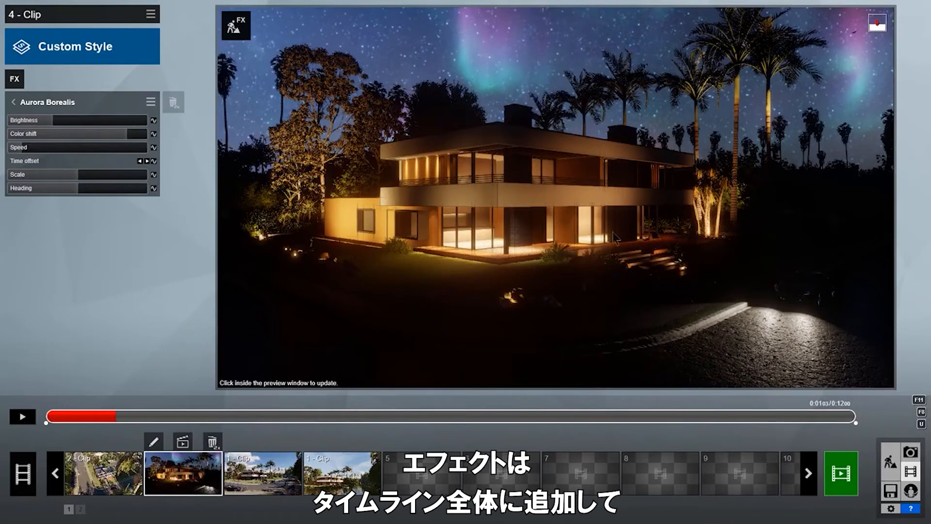
pyautogui.click(23, 473)
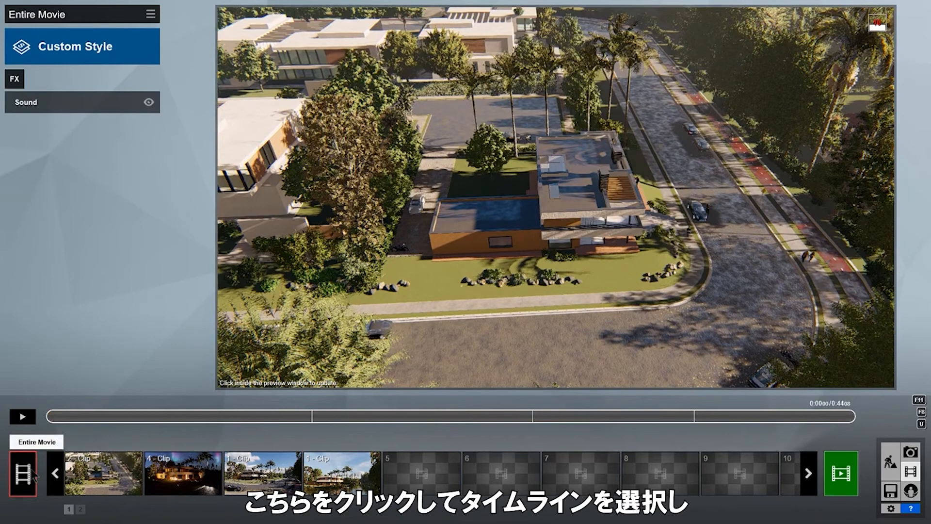
pyautogui.click(19, 80)
pyautogui.click(276, 299)
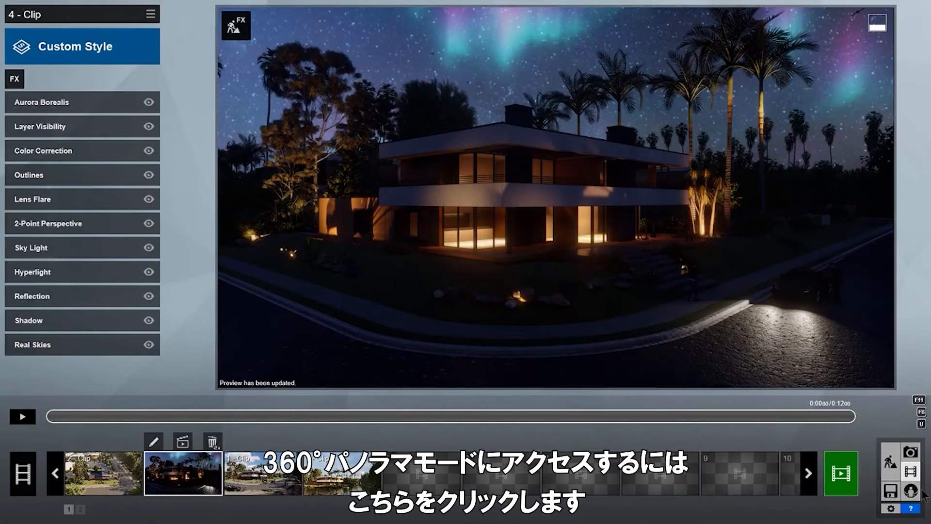
# In 360 Panorama mode, fly toward the house and store the first panorama.
pyautogui.click(911, 491)
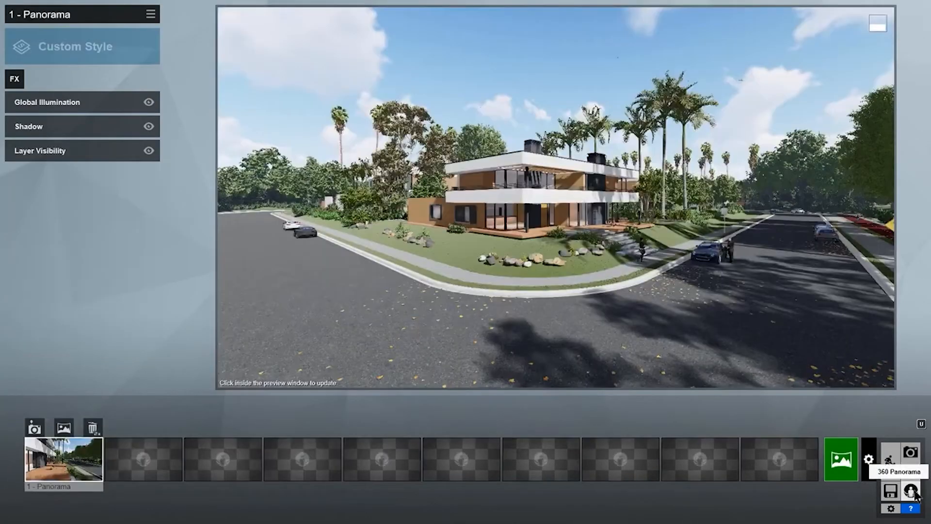
pyautogui.moveTo(568, 267)
pyautogui.mouseDown(button='right')
pyautogui.moveTo(495, 274)
pyautogui.moveTo(568, 259)
pyautogui.mouseUp(button='right')
pyautogui.press('w')
pyautogui.click(39, 426)
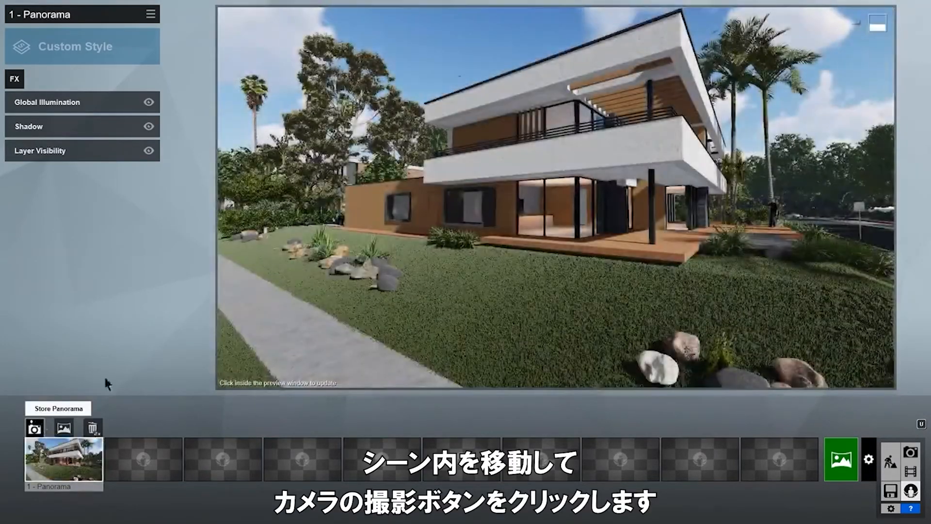
# Frame the entrance at eye level, store the second and sixth panoramas, and open panorama render settings.
pyautogui.moveTo(443, 308); pyautogui.dragTo(356, 311, button='right')
pyautogui.press('d')
pyautogui.press('d')
pyautogui.moveTo(485, 335); pyautogui.dragTo(439, 340, button='right')
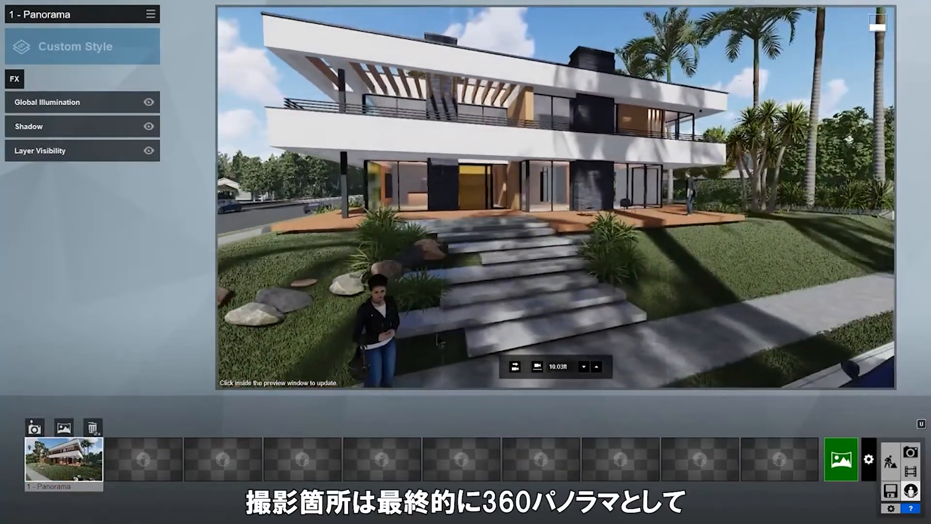
pyautogui.click(536, 367)
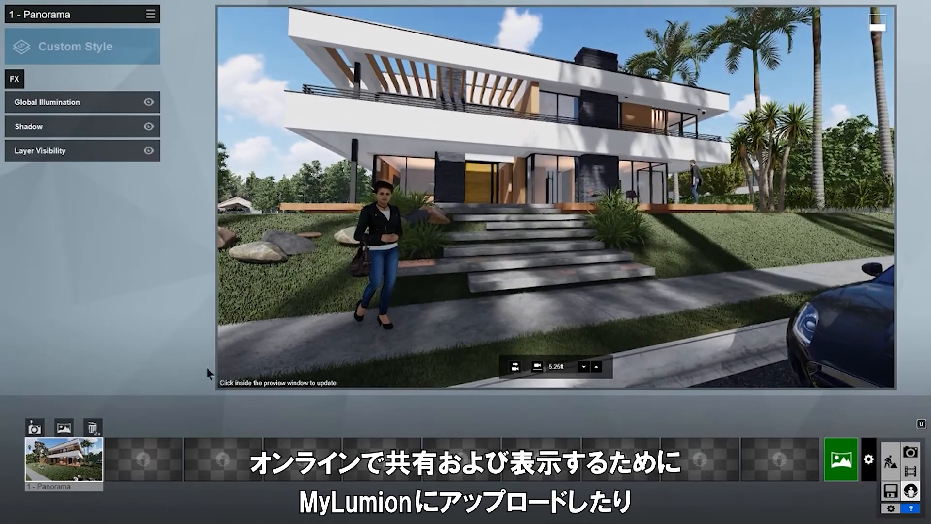
pyautogui.click(153, 462)
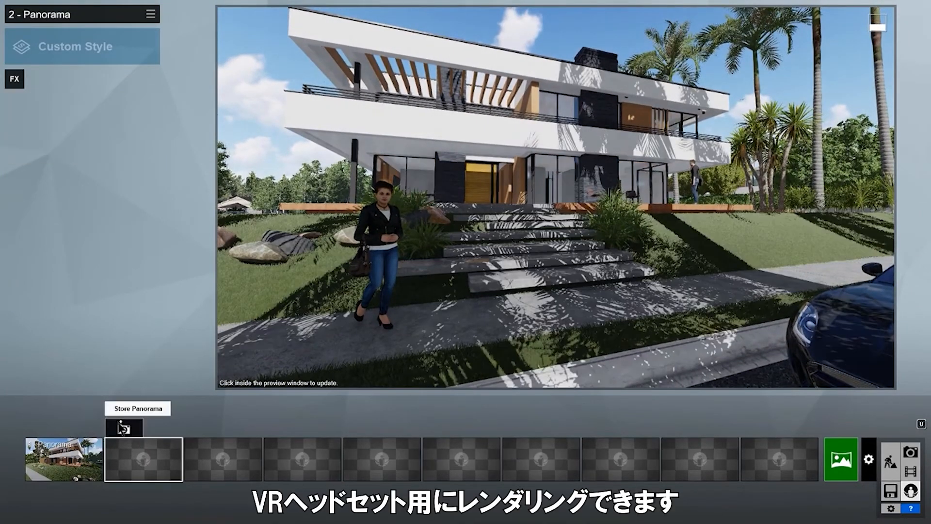
pyautogui.click(123, 429)
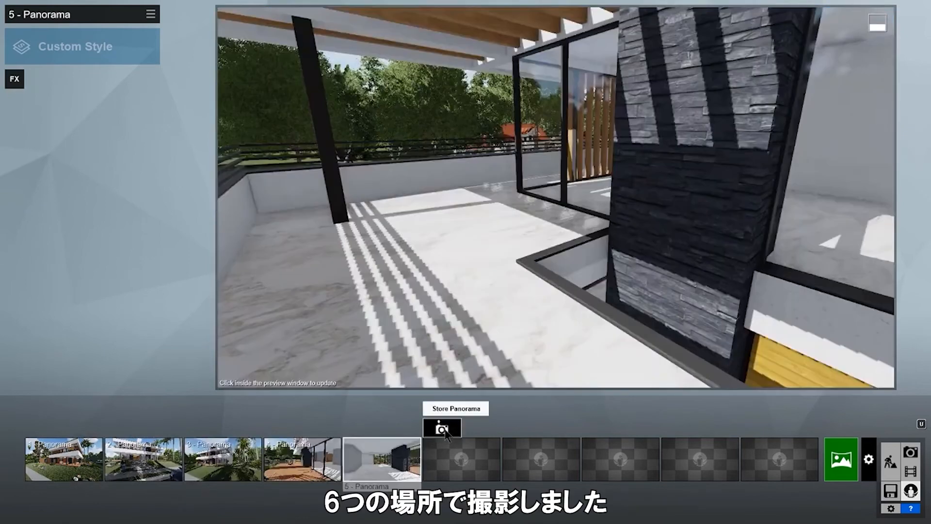
pyautogui.click(443, 429)
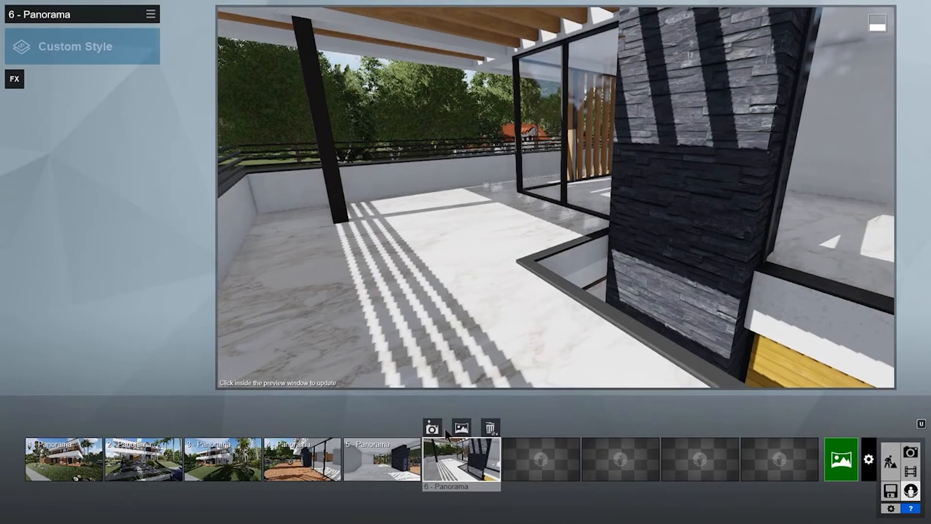
pyautogui.click(851, 464)
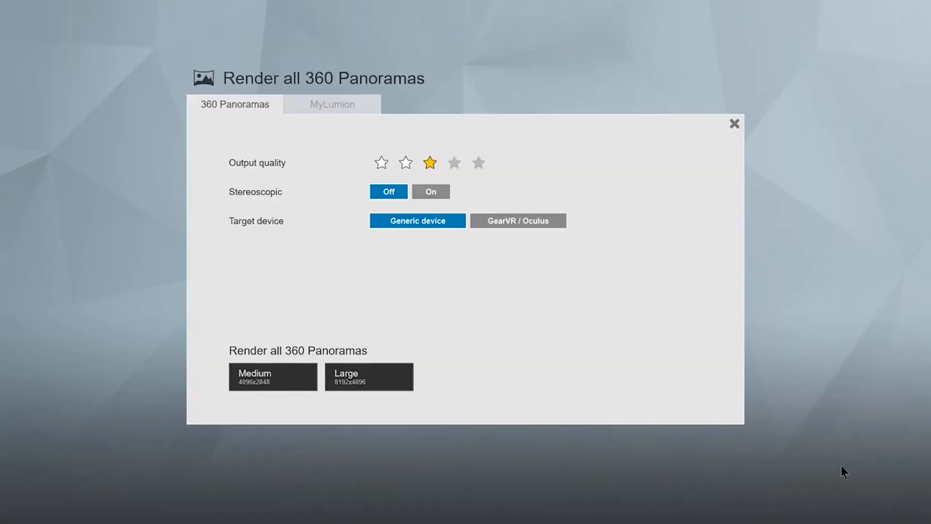
# Render all 360 panoramas at 1536x1536 as stereoscopic GearVR/Oculus images in draft quality.
pyautogui.click(449, 192)
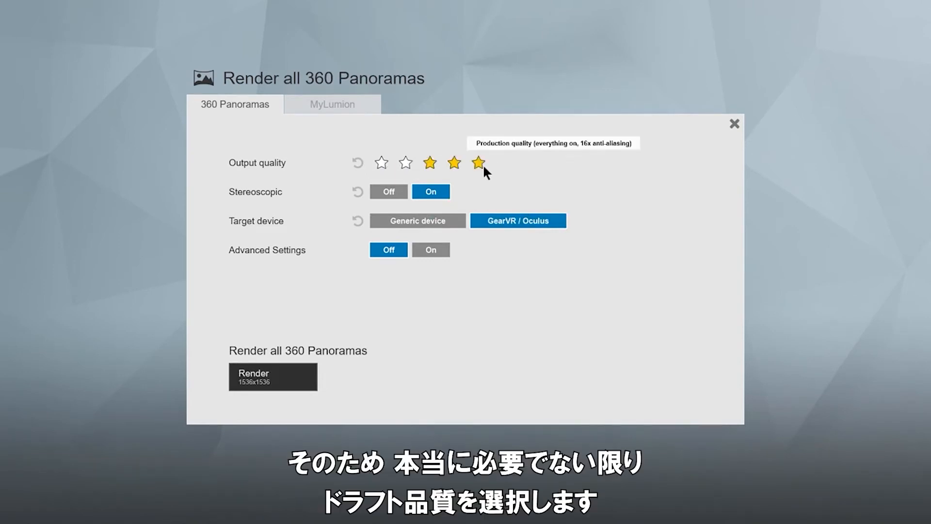
pyautogui.click(382, 163)
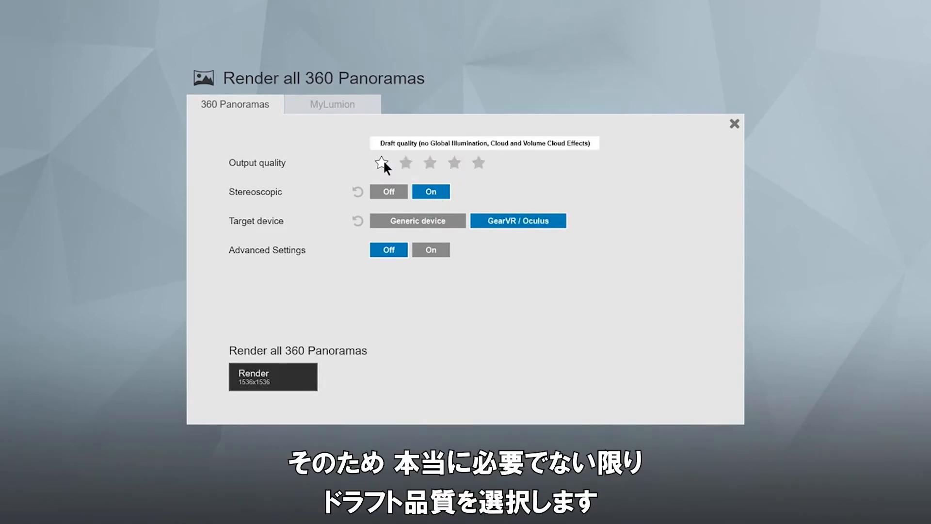
pyautogui.click(315, 376)
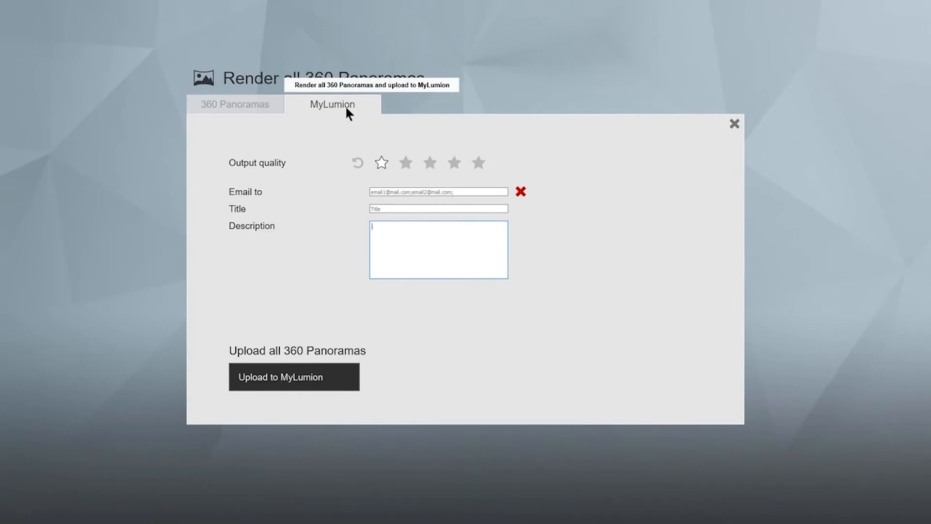
# Upload the panoramas to MyLumion titled 'Villa Van Manen' at three-star quality, e-mailing the recipient.
pyautogui.click(402, 192)
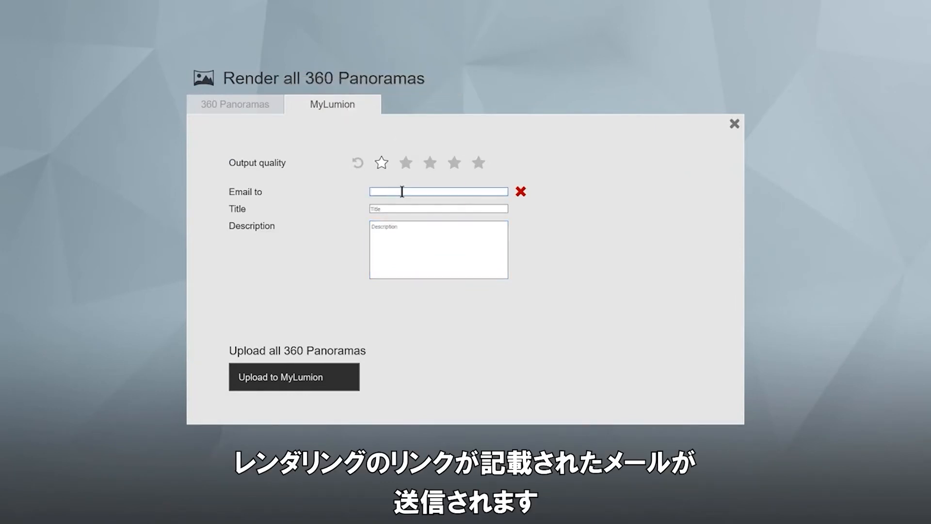
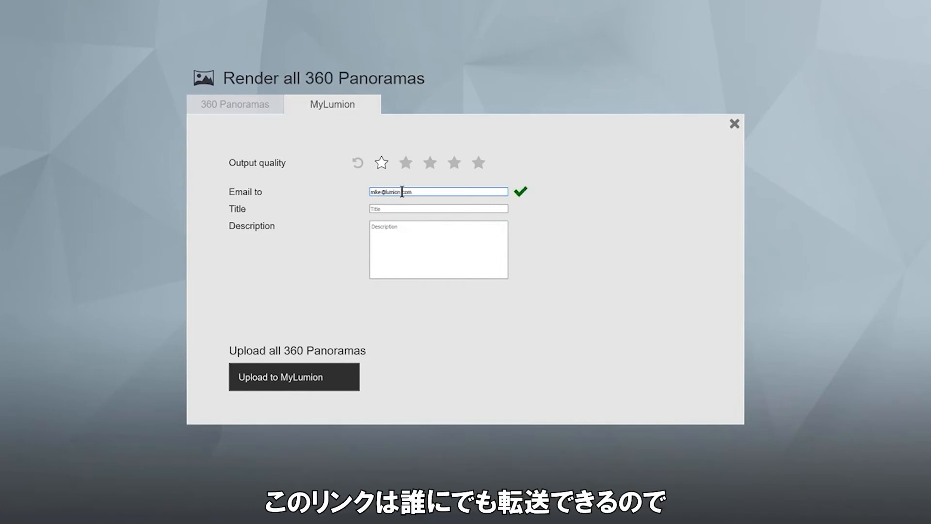
pyautogui.press('Tab')
pyautogui.write('Villa Van')
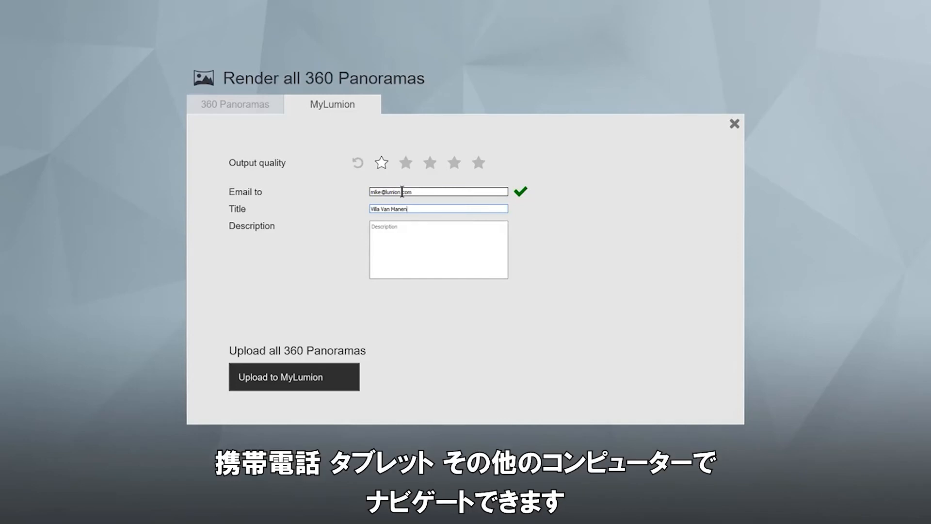
pyautogui.click(430, 164)
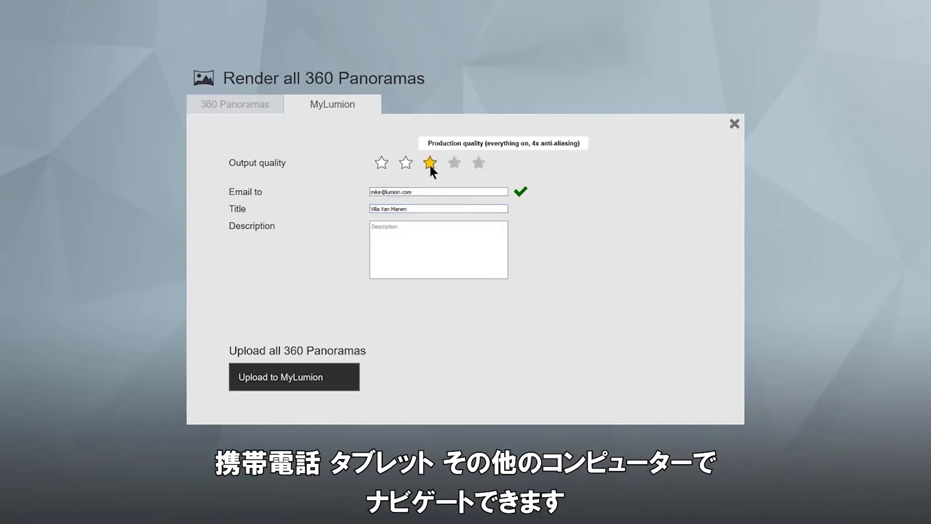
pyautogui.click(319, 377)
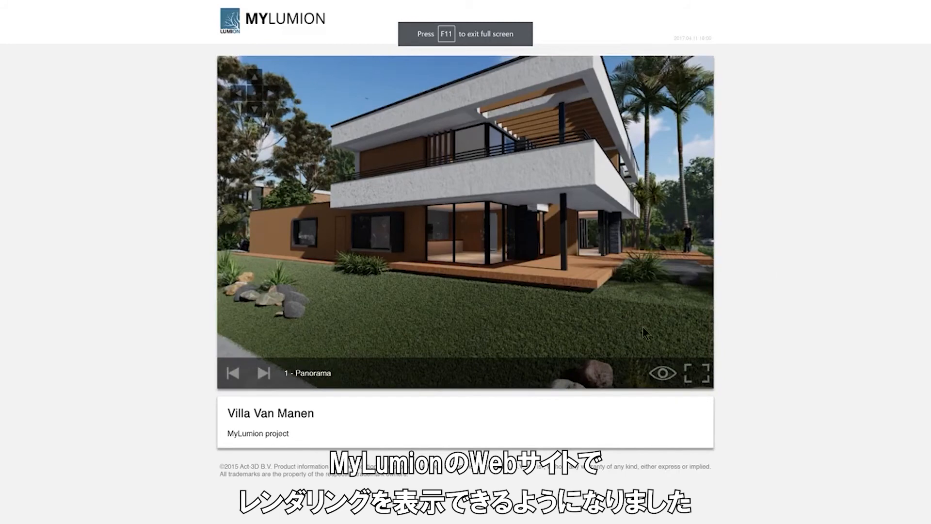
# Show viewpoint markers, jump to the sixth panorama, then step back two panoramas.
pyautogui.click(662, 372)
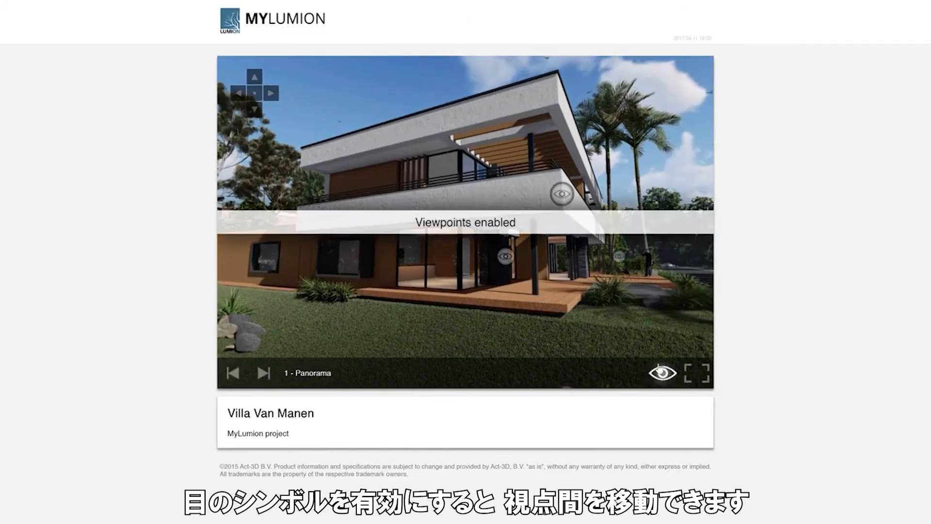
pyautogui.click(558, 201)
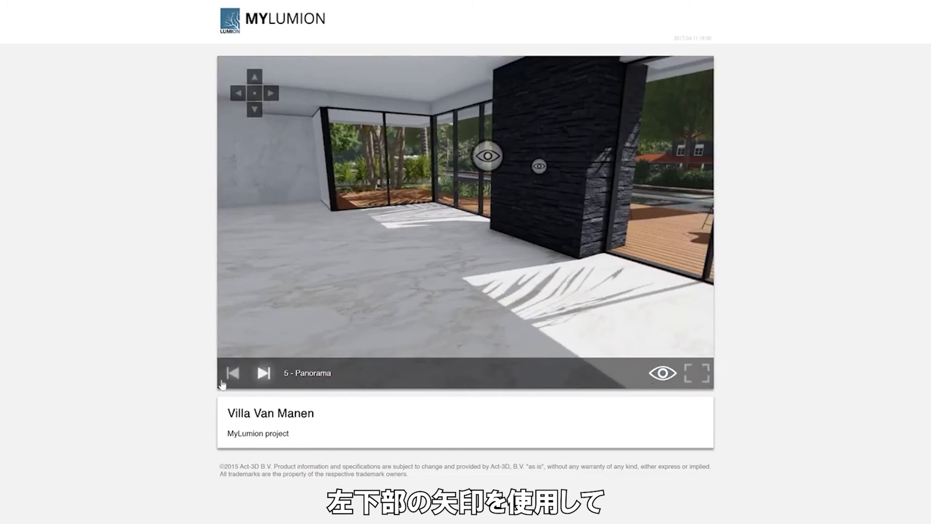
pyautogui.click(231, 374)
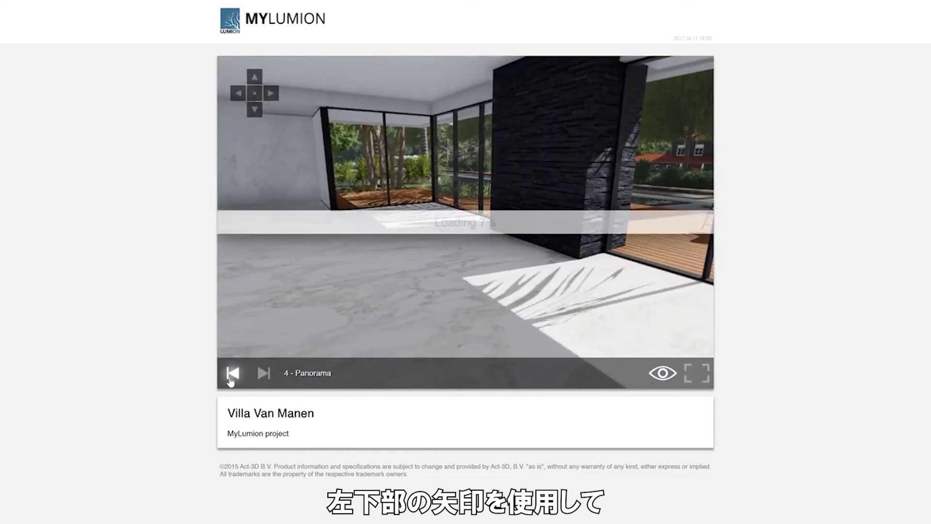
pyautogui.click(232, 374)
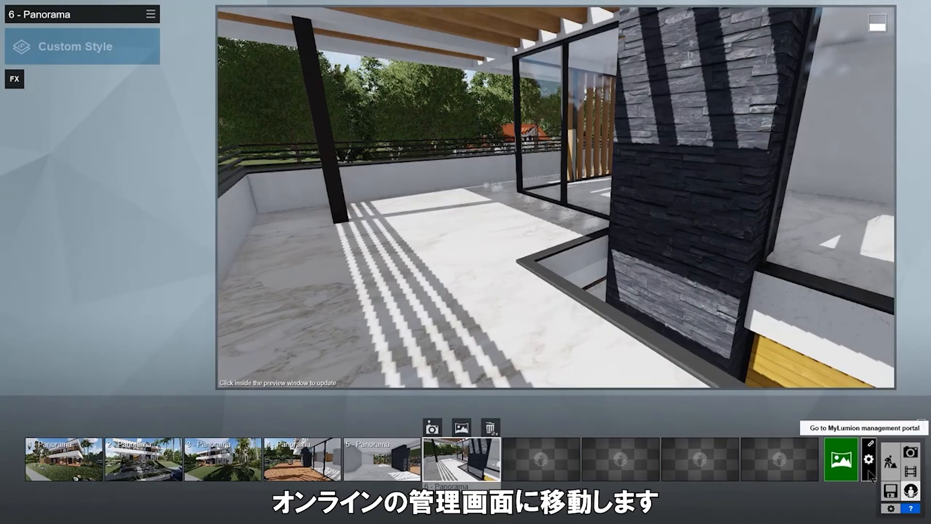
# Open the MyLumion management portal and browse the uploaded projects list.
pyautogui.click(868, 469)
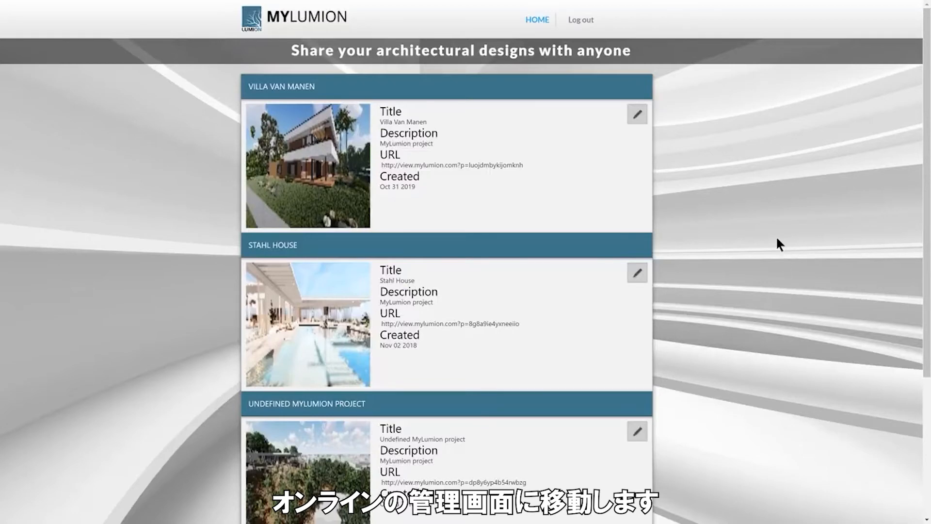
pyautogui.scroll(-4, 777, 240)
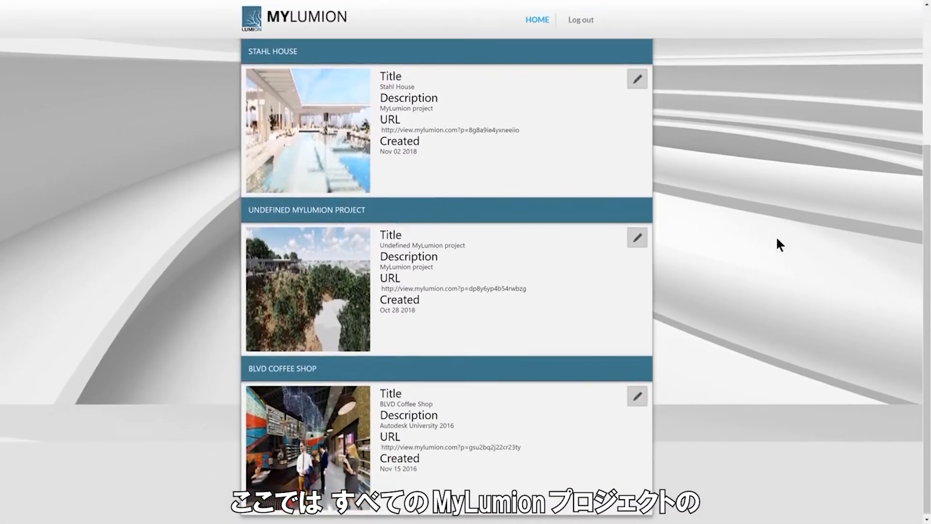
pyautogui.scroll(3, 777, 240)
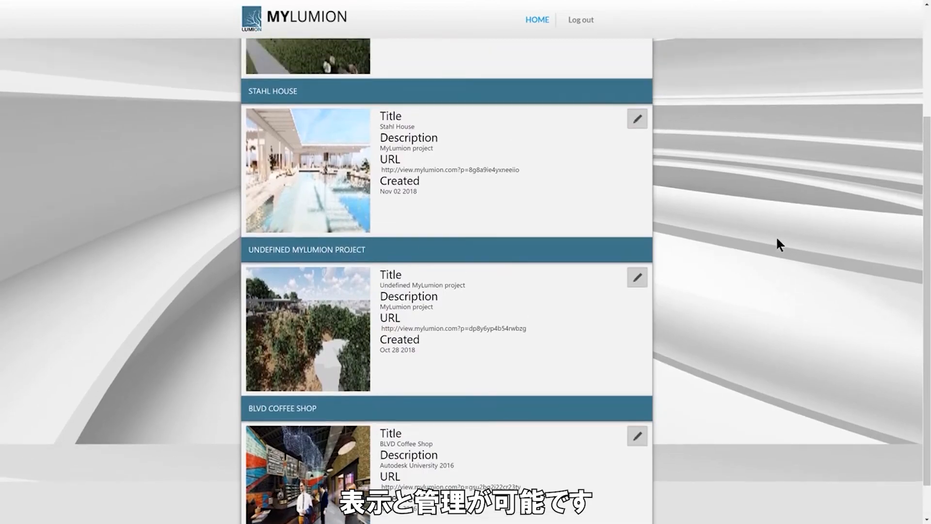